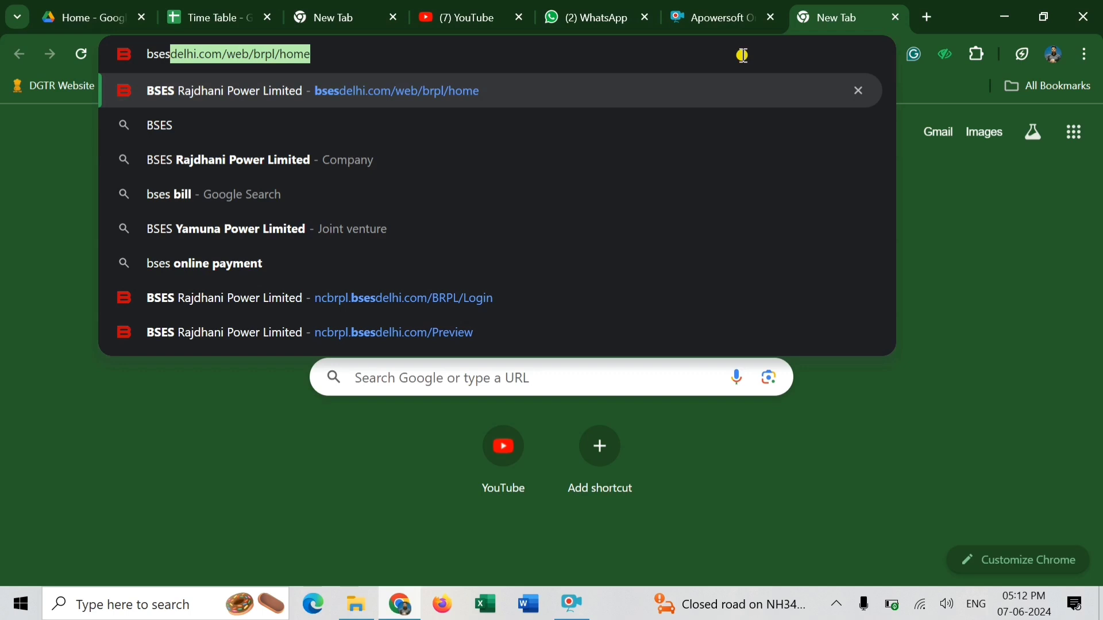
Search Google for "bses" and open the BSES Delhi website from the results.
{"action": "key", "text": "BackSpace"}
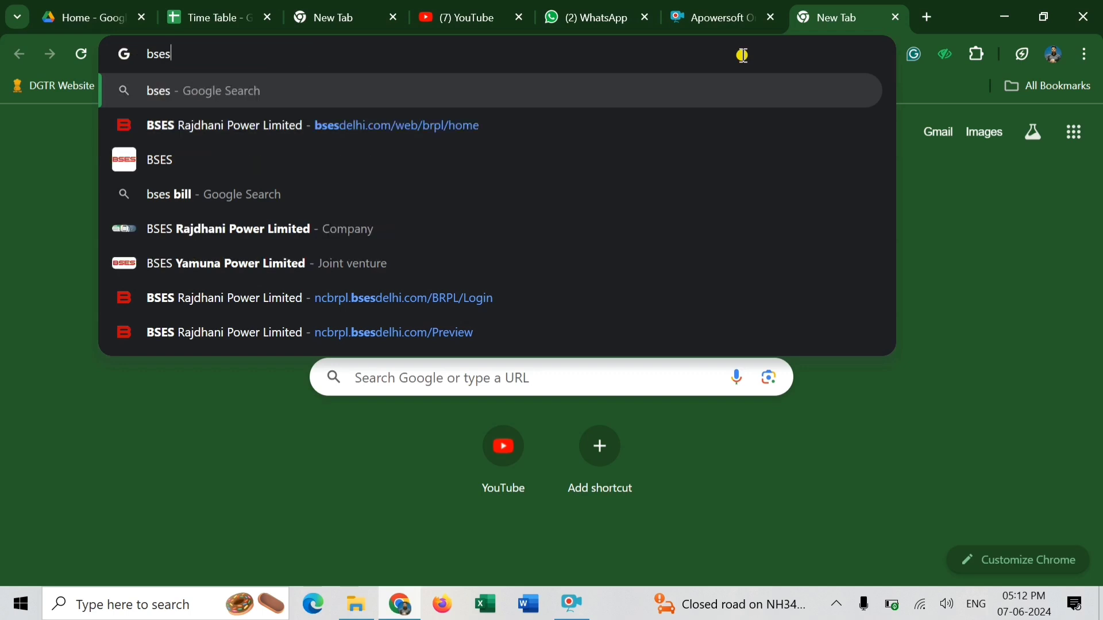
{"action": "key", "text": "Return"}
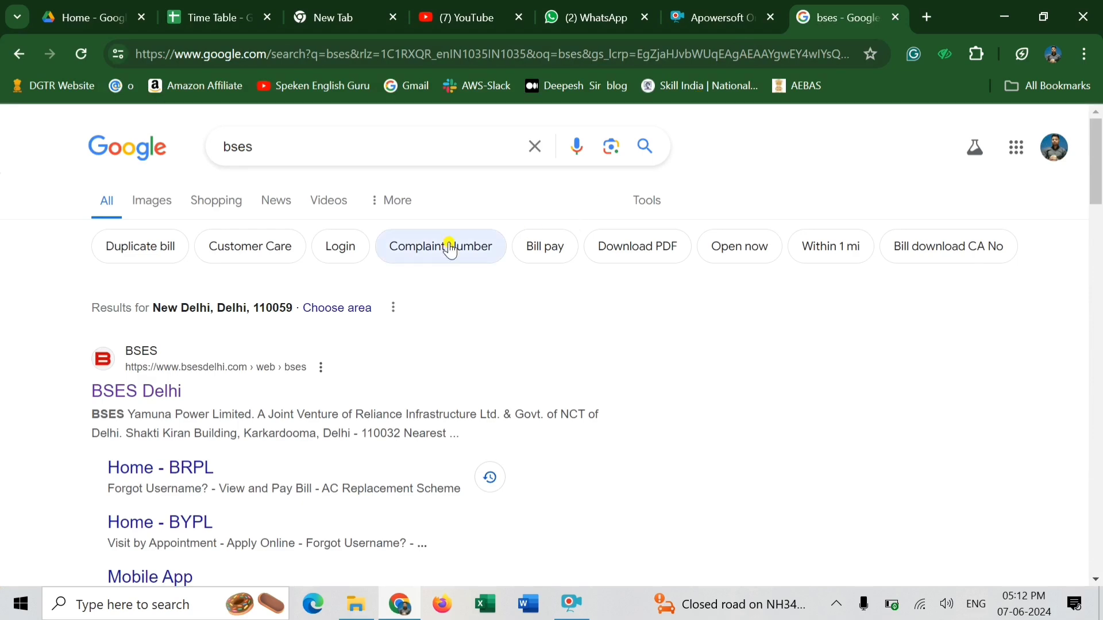
{"action": "left_click", "coordinate": [153, 393]}
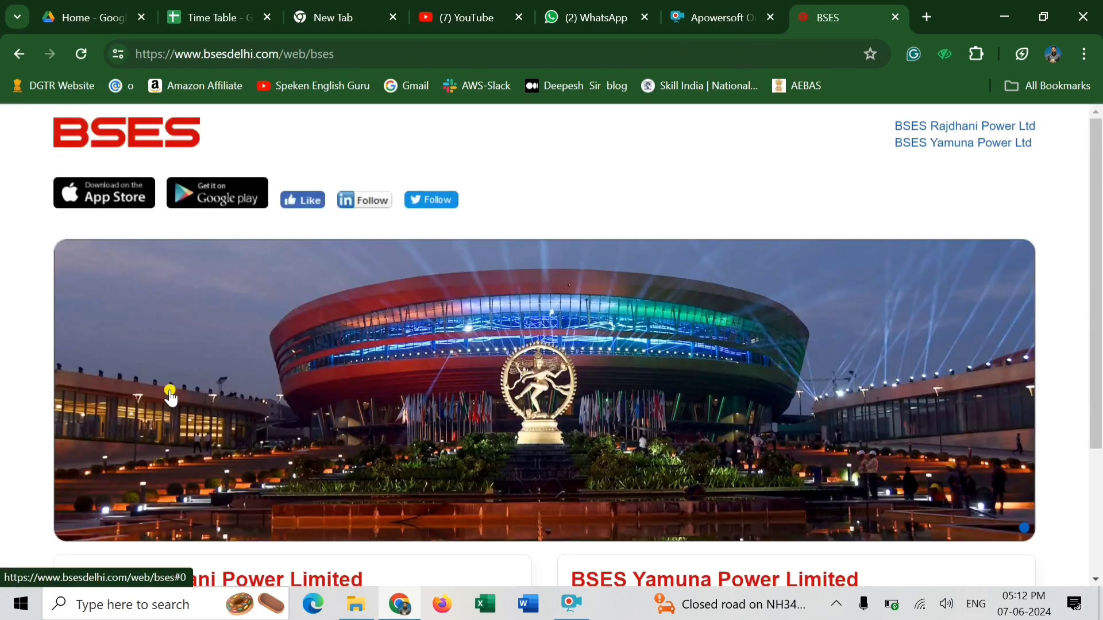
Go to the BSES Rajdhani Power Limited site and dismiss the Electric Rewards pop-up.
{"action": "scroll", "coordinate": [478, 362], "scroll_direction": "down", "scroll_amount": 2}
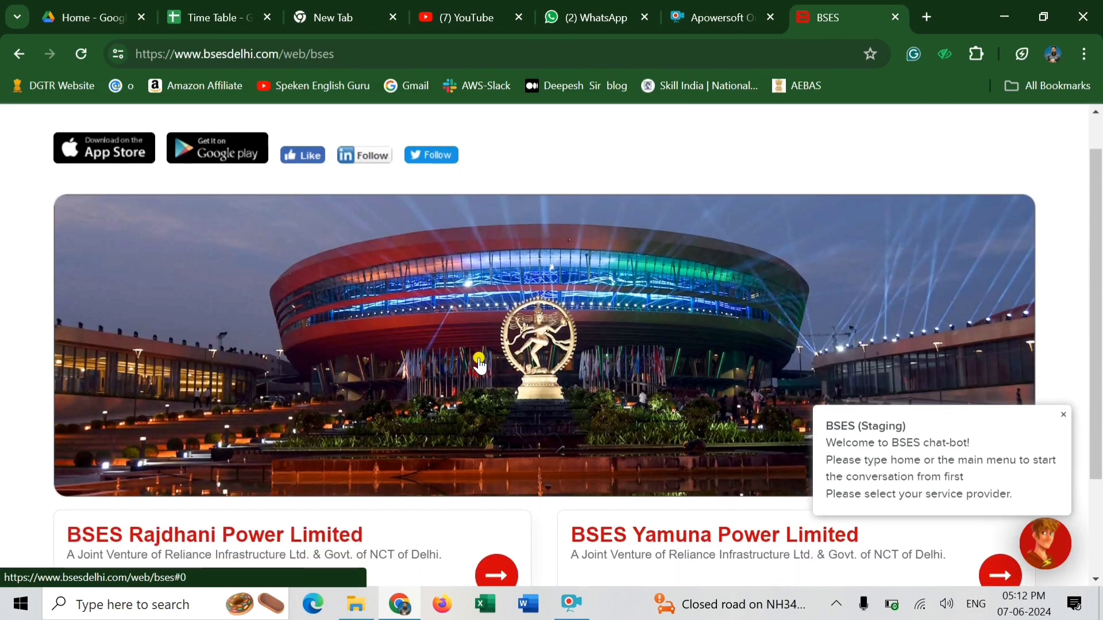
{"action": "scroll", "coordinate": [479, 362], "scroll_direction": "down", "scroll_amount": 1}
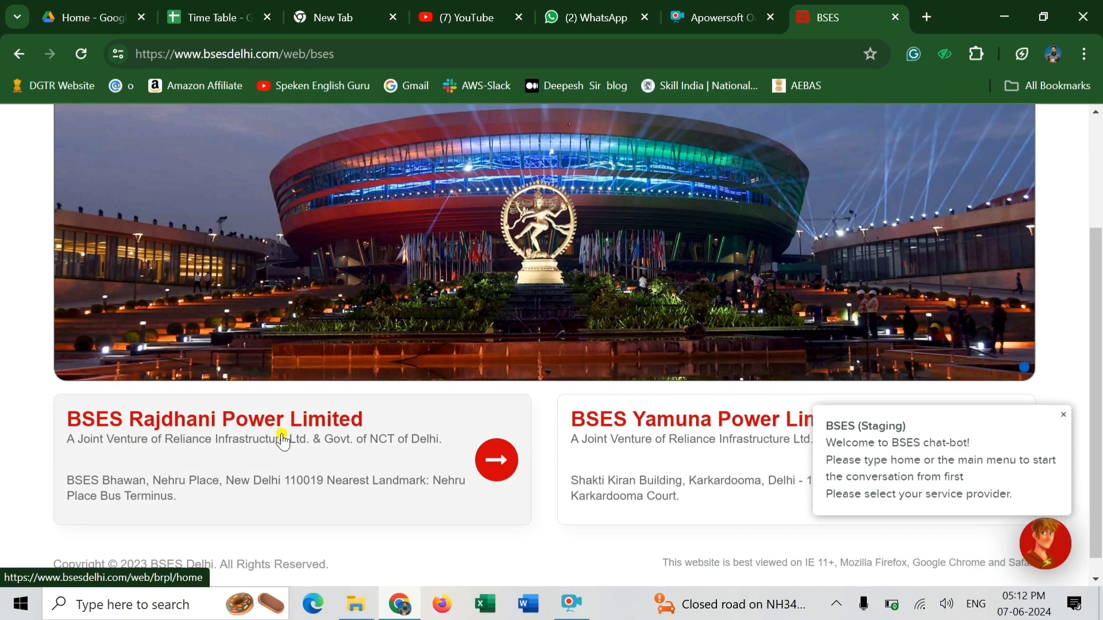
{"action": "left_click", "coordinate": [495, 464]}
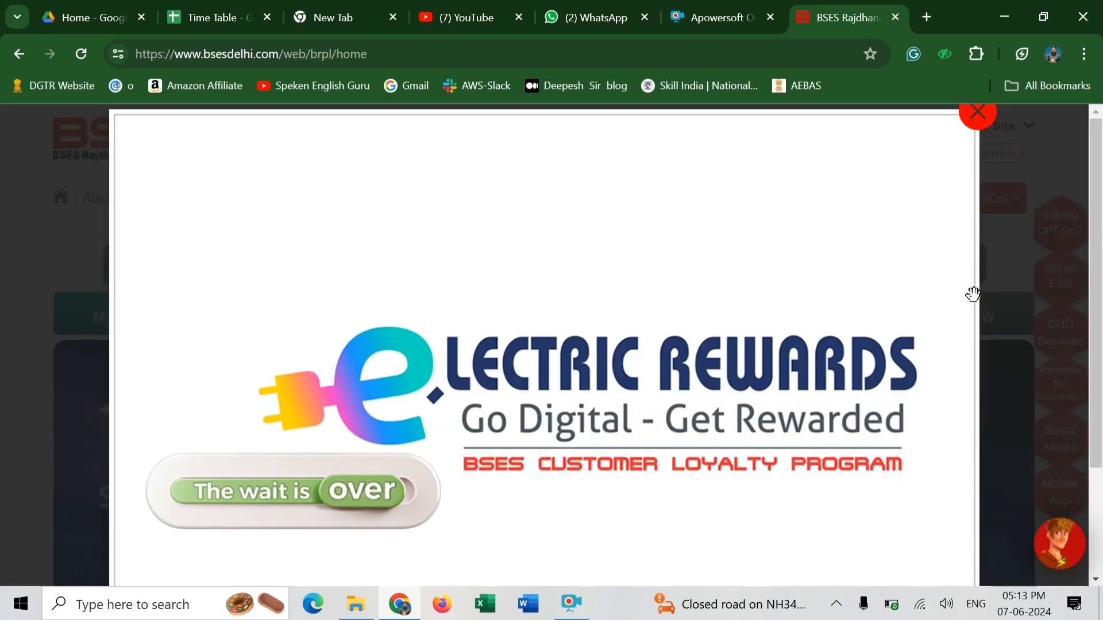
{"action": "left_click", "coordinate": [977, 114]}
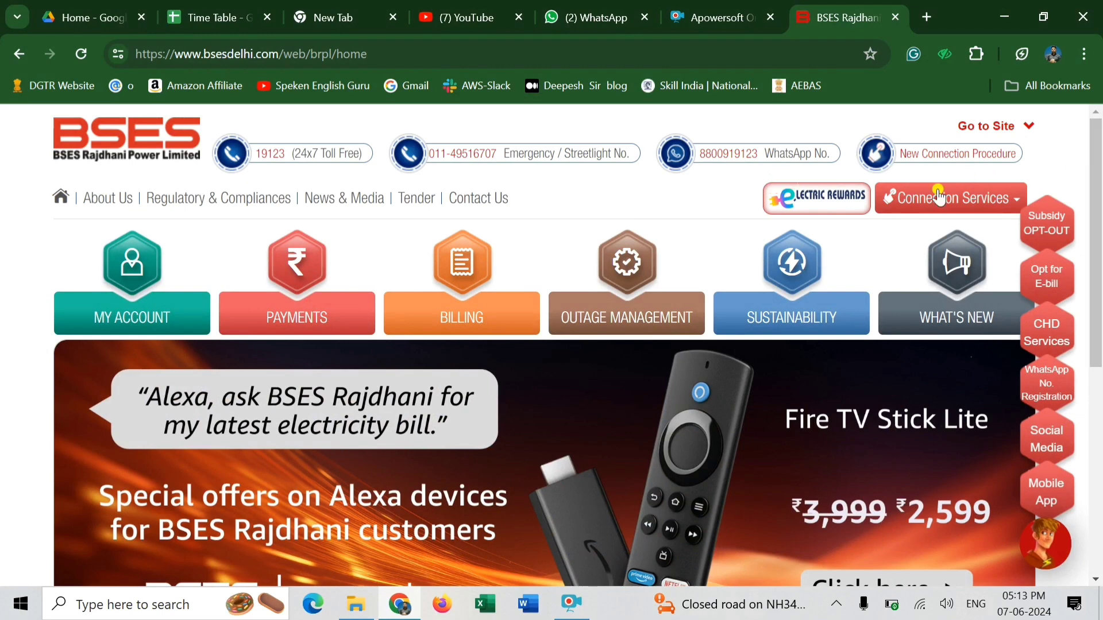
Open the New Connection page from Connection Services and submit the applicant's mobile number to log in.
{"action": "left_click", "coordinate": [913, 207]}
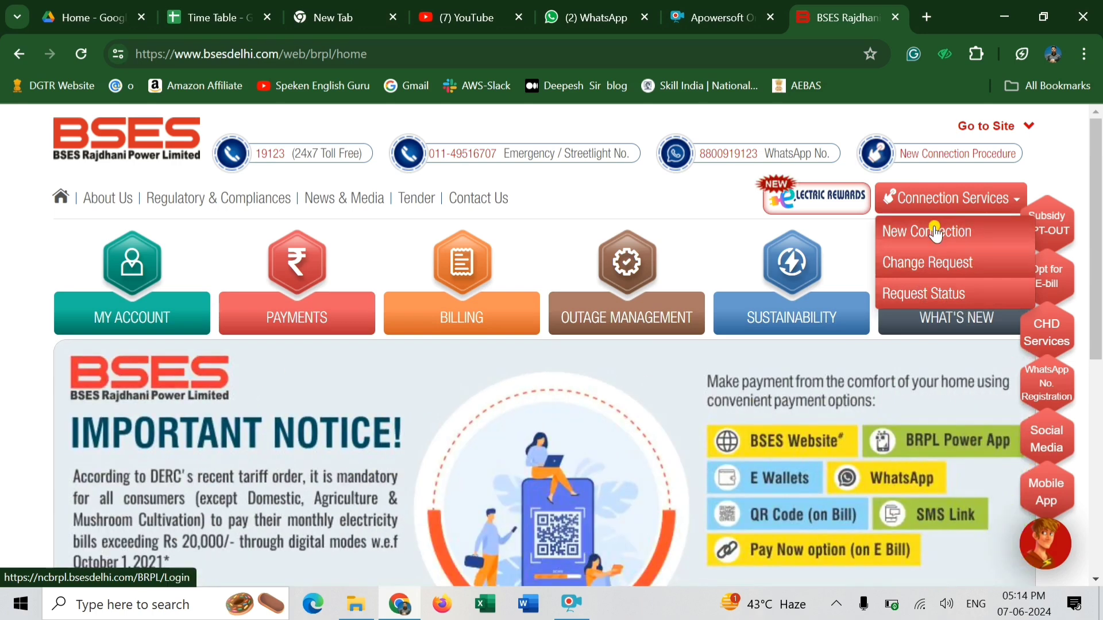
{"action": "left_click", "coordinate": [917, 236]}
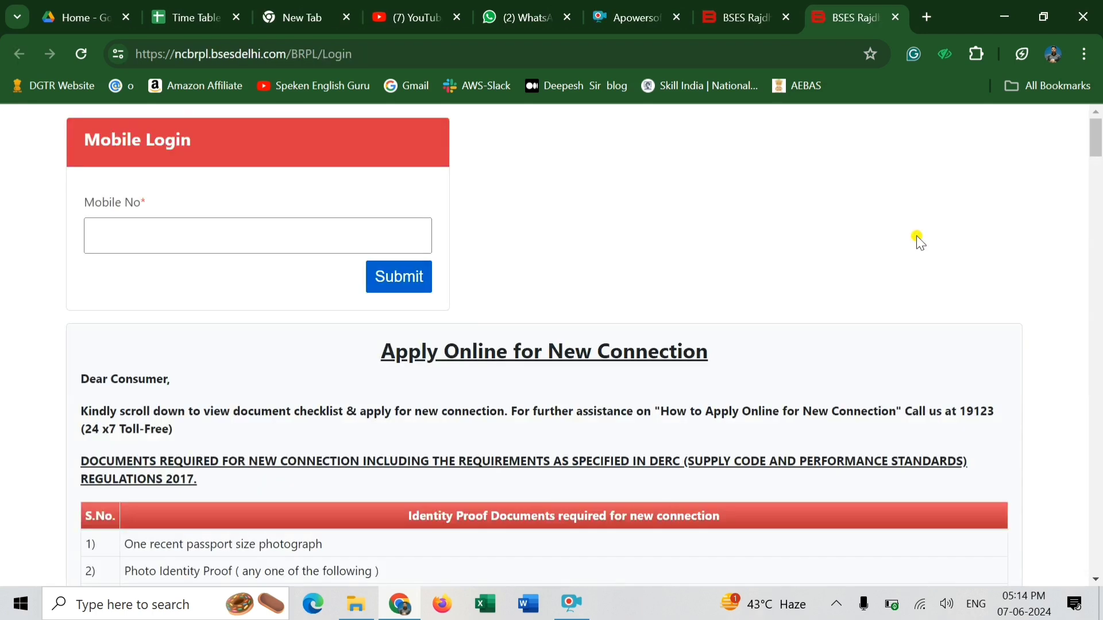
{"action": "left_click", "coordinate": [263, 240]}
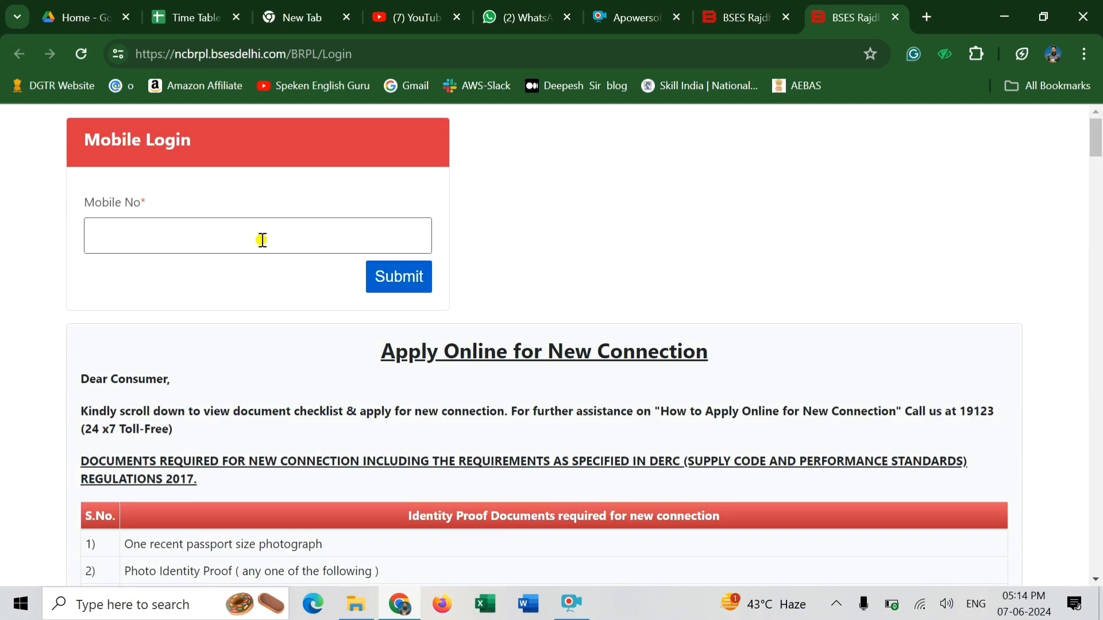
{"action": "type", "text": "9"}
{"action": "type", "text": "•••••••••"}
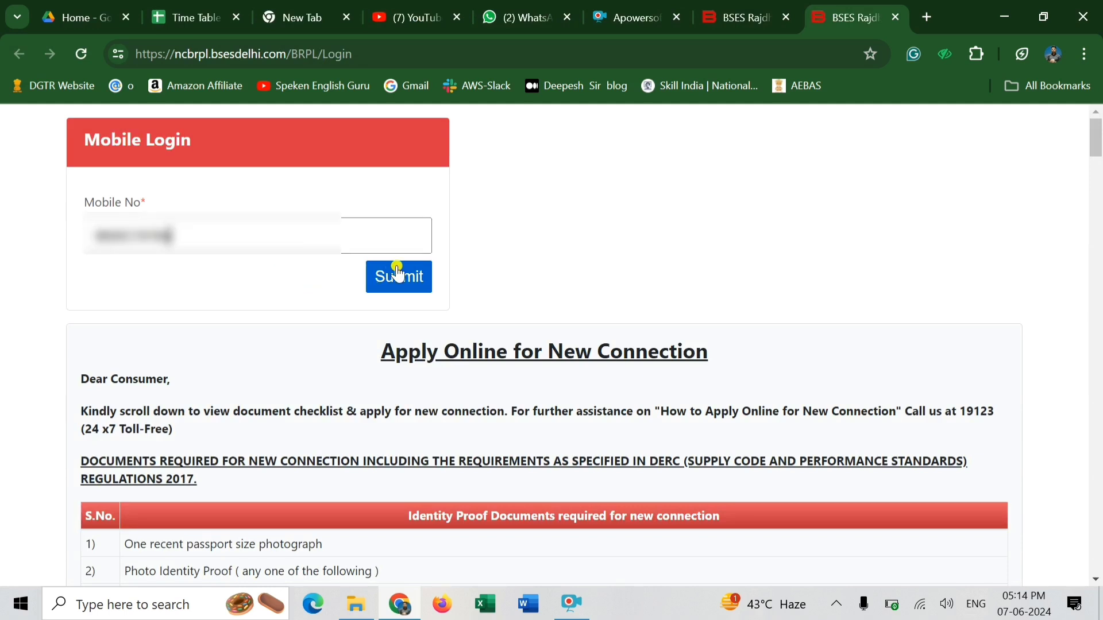
{"action": "left_click", "coordinate": [416, 279]}
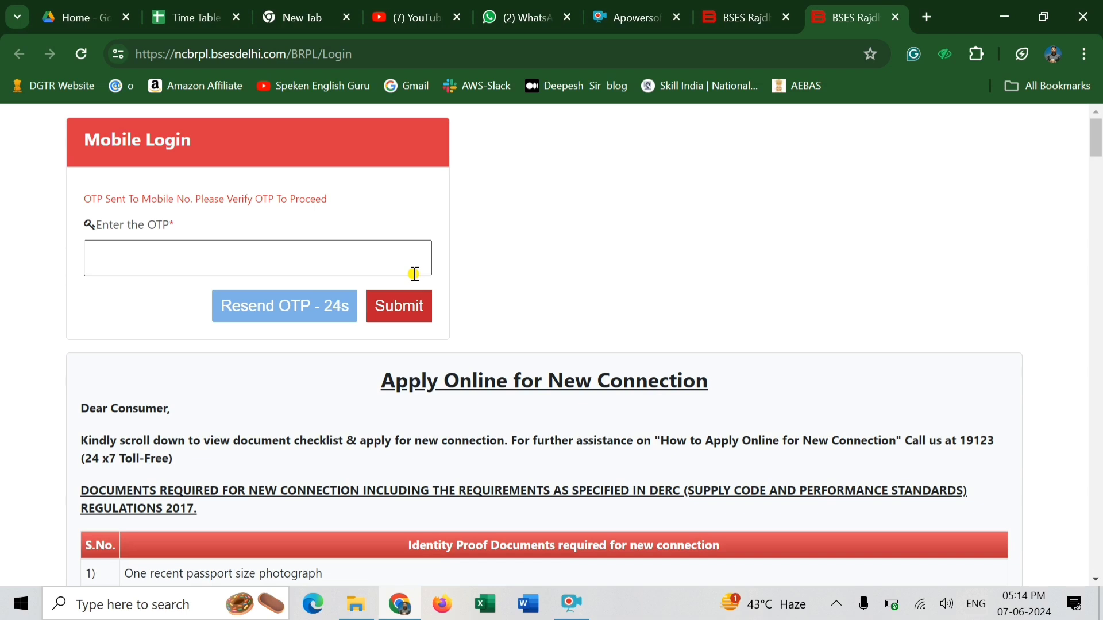
Enter the OTP sent to the mobile number and submit it to complete the login.
{"action": "left_click", "coordinate": [210, 268]}
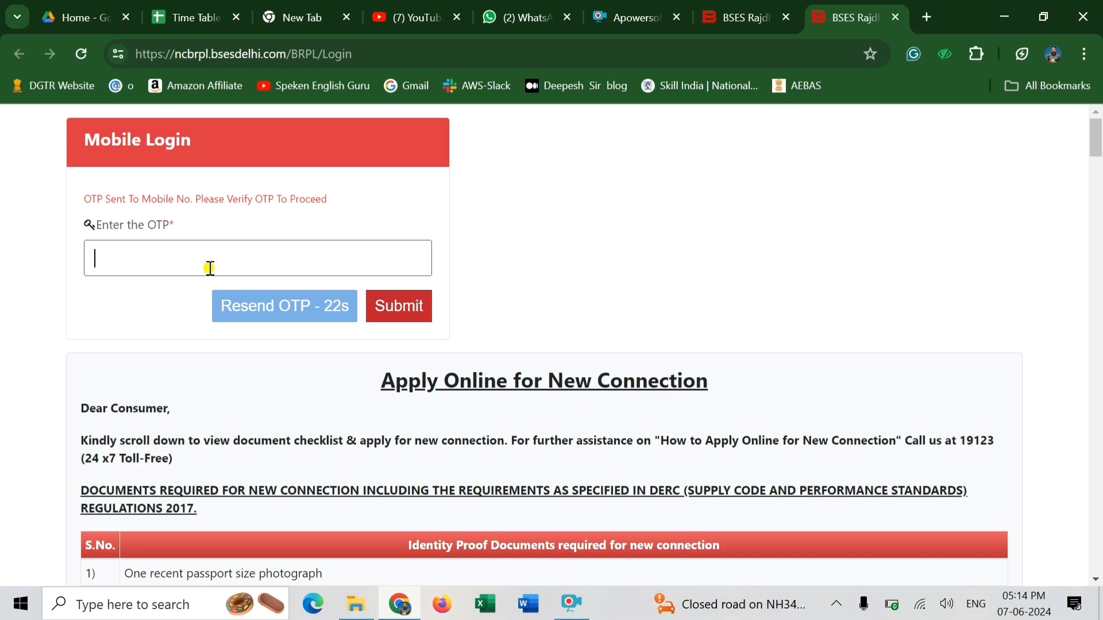
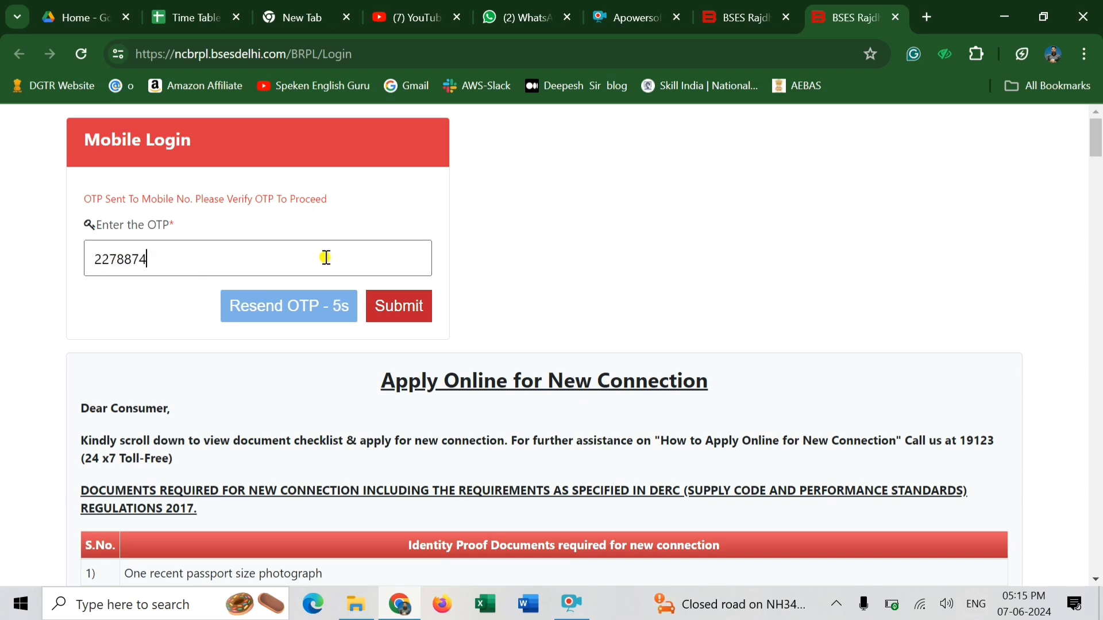
{"action": "left_click", "coordinate": [399, 311]}
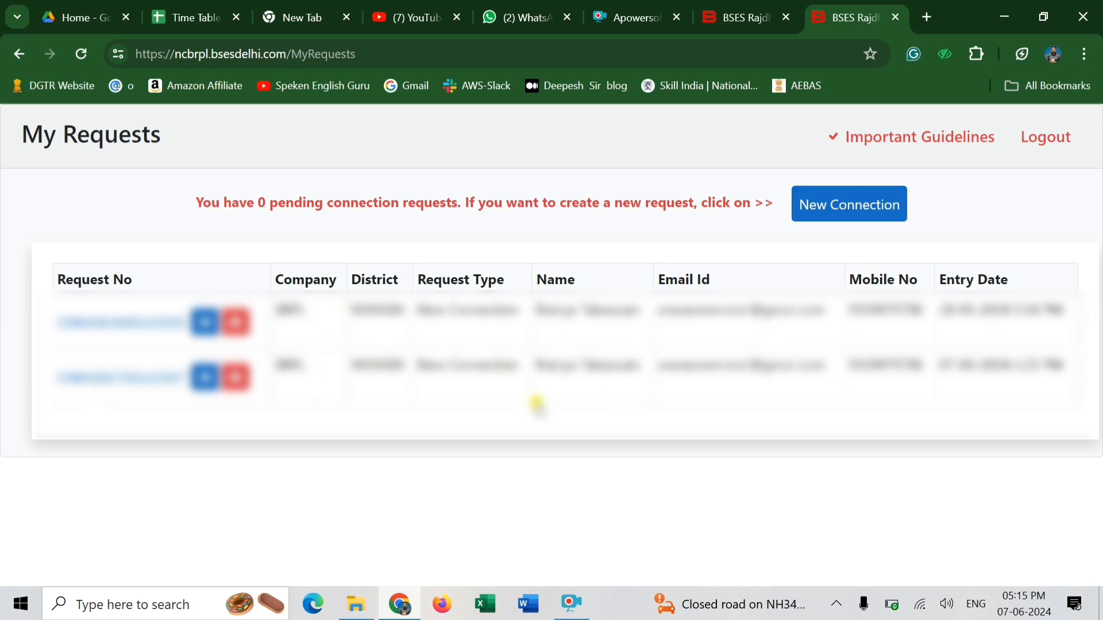
Start a new connection request with Apply Online, choose English for the safety video, and maximize the browser window.
{"action": "left_click", "coordinate": [857, 202]}
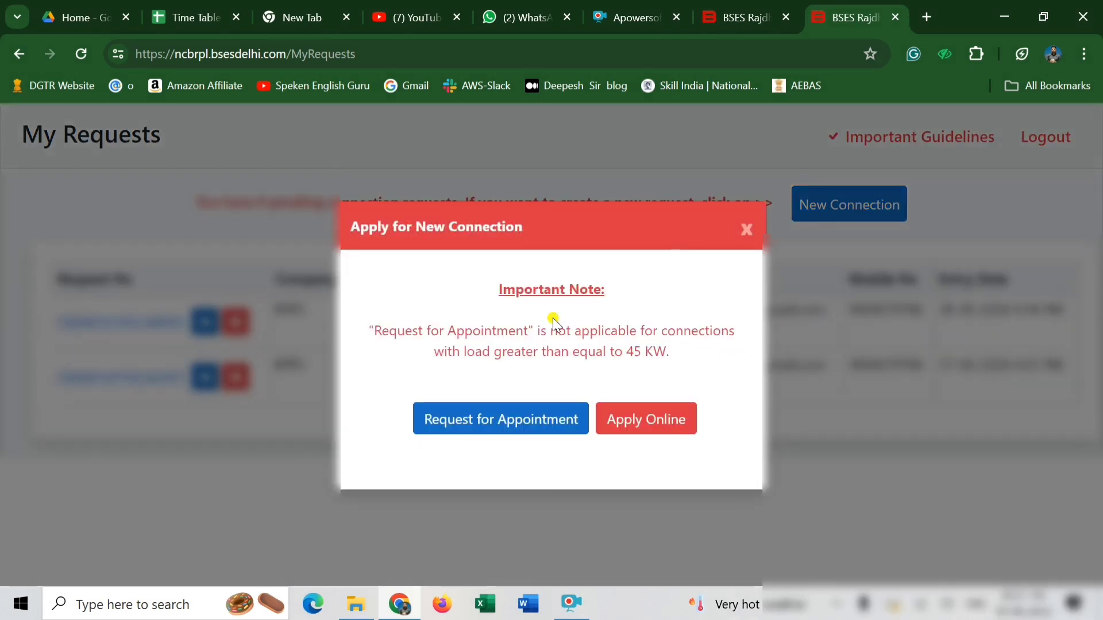
{"action": "left_click", "coordinate": [642, 424]}
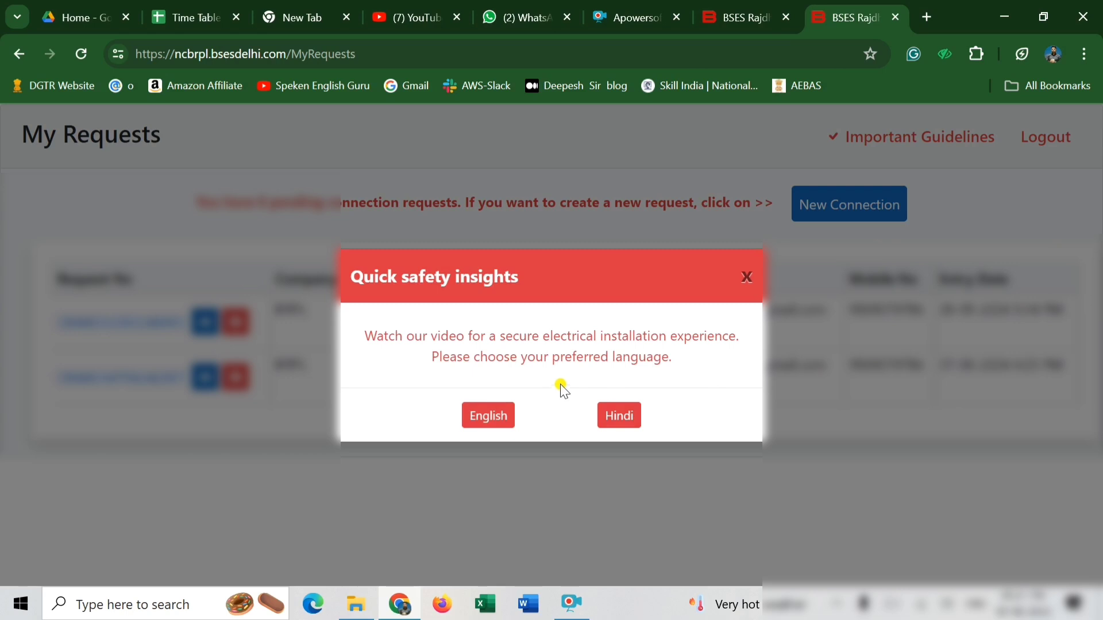
{"action": "left_click", "coordinate": [486, 419]}
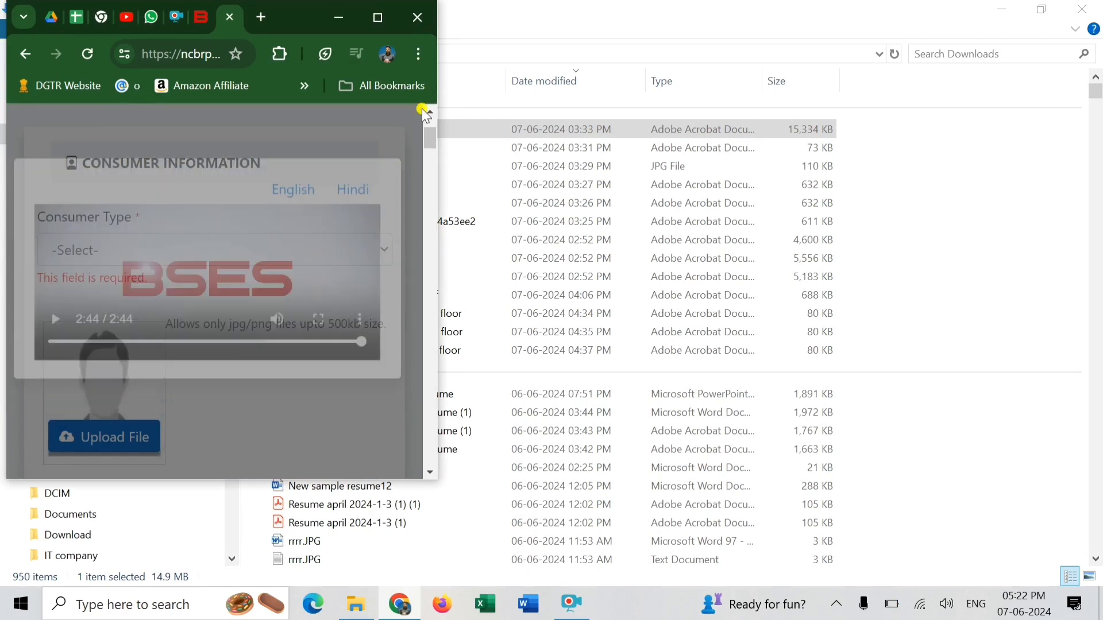
{"action": "left_click", "coordinate": [382, 19]}
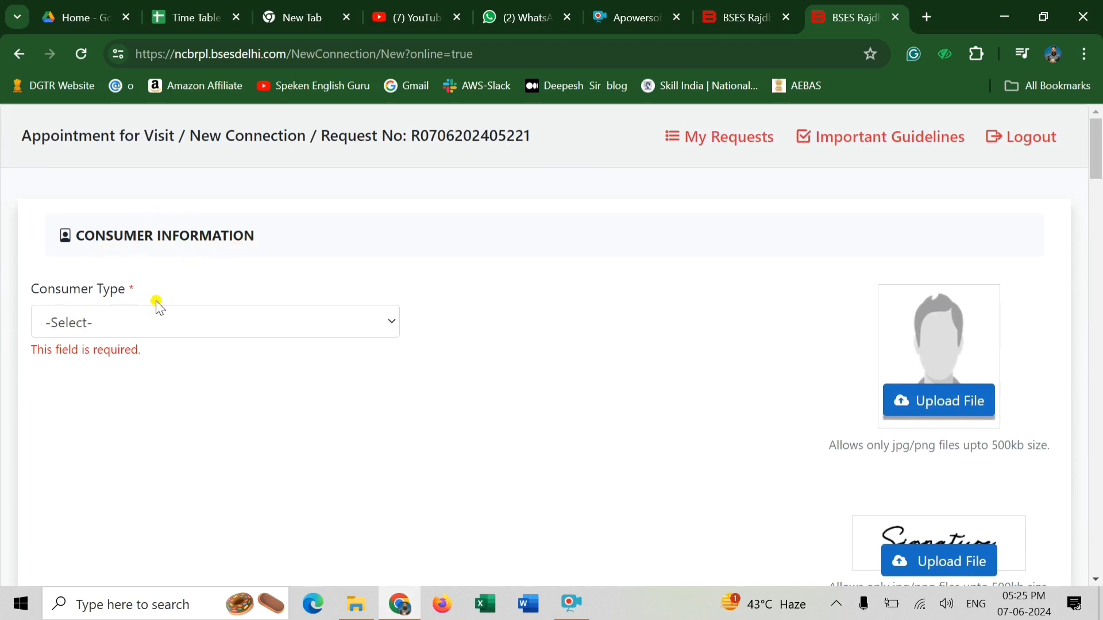
Set the consumer type to Individual and the title to Ms in the consumer information.
{"action": "left_click", "coordinate": [116, 326]}
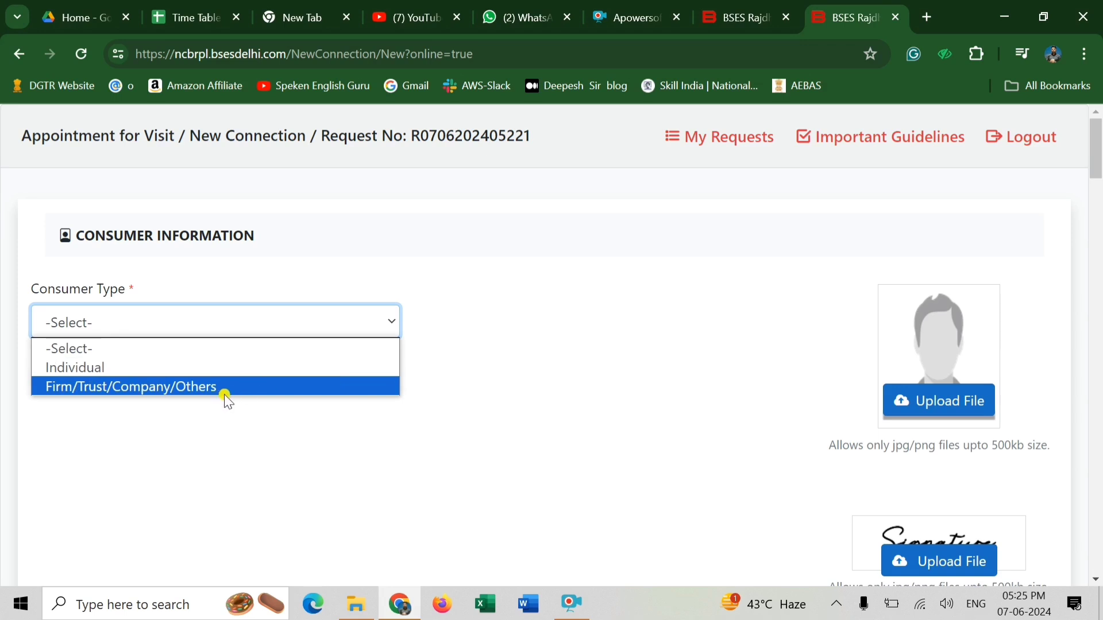
{"action": "left_click", "coordinate": [174, 366]}
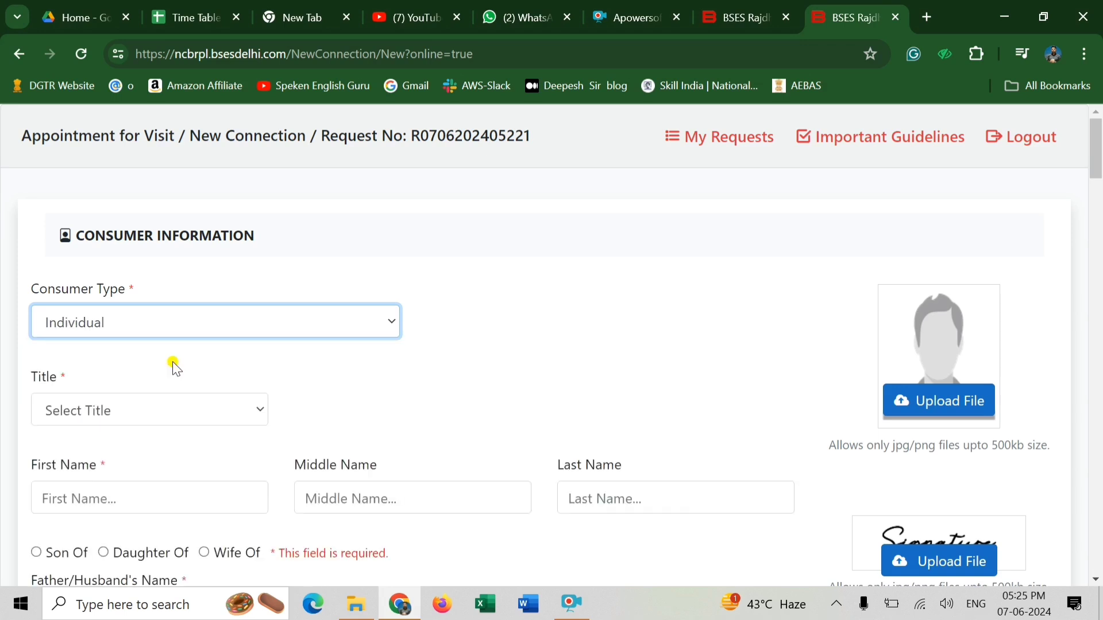
{"action": "left_click", "coordinate": [162, 411]}
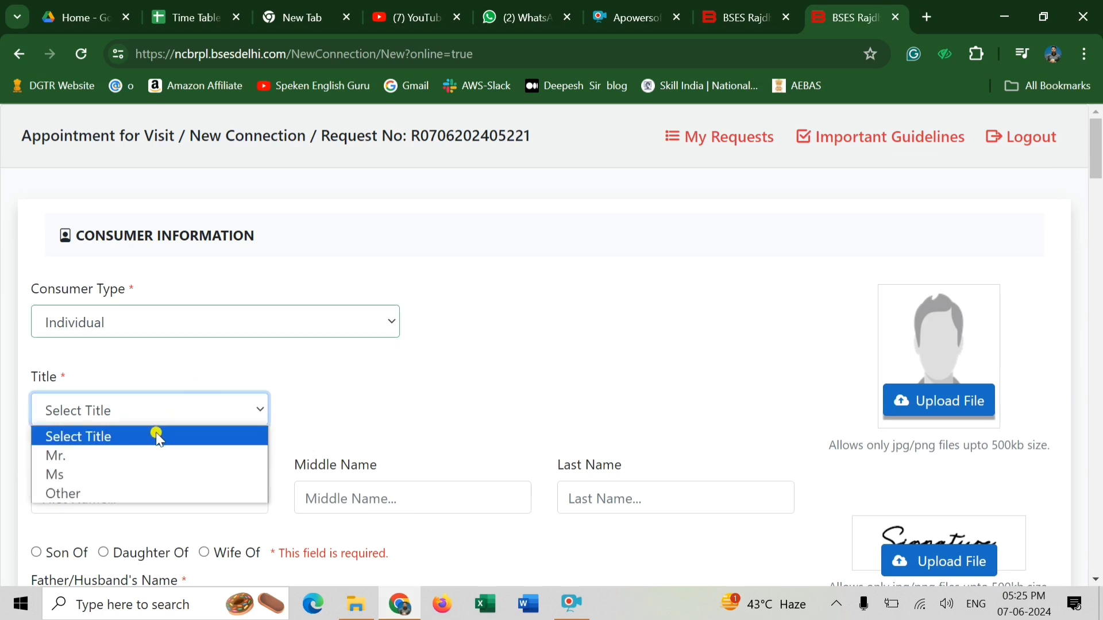
{"action": "left_click", "coordinate": [109, 478]}
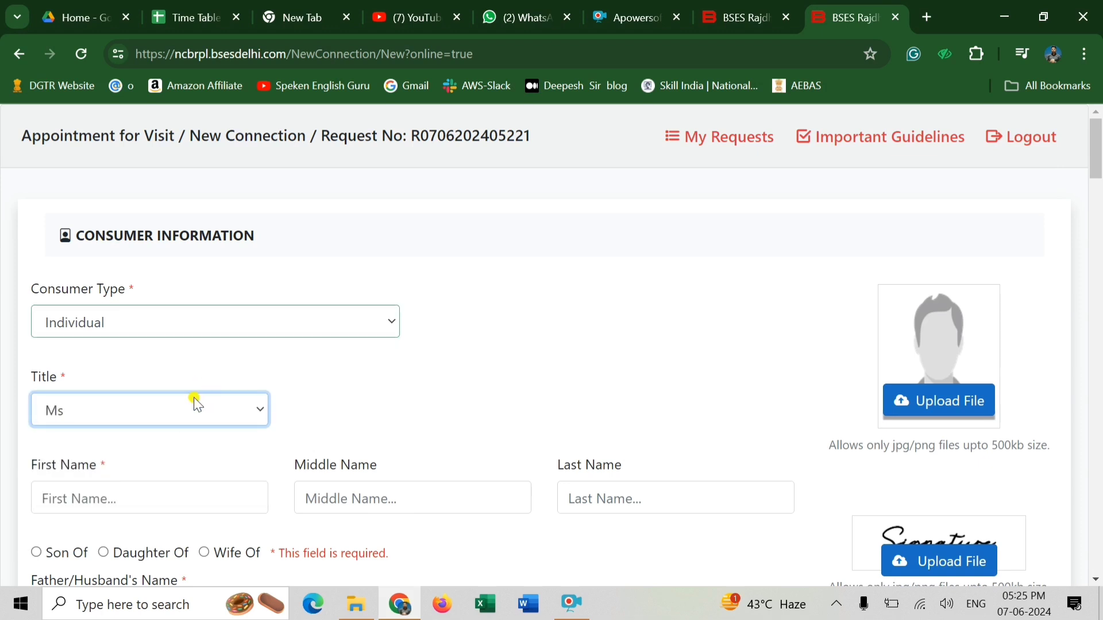
Fill in the applicant's first name and last name in the consumer information.
{"action": "scroll", "coordinate": [533, 341], "scroll_direction": "down", "scroll_amount": 1}
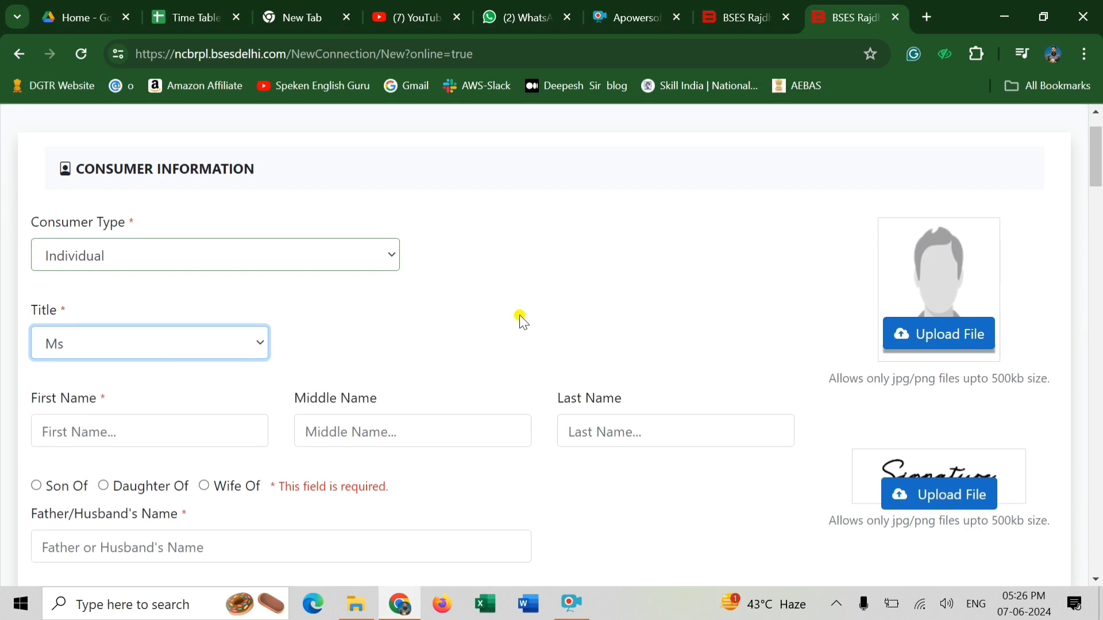
{"action": "left_click", "coordinate": [127, 432]}
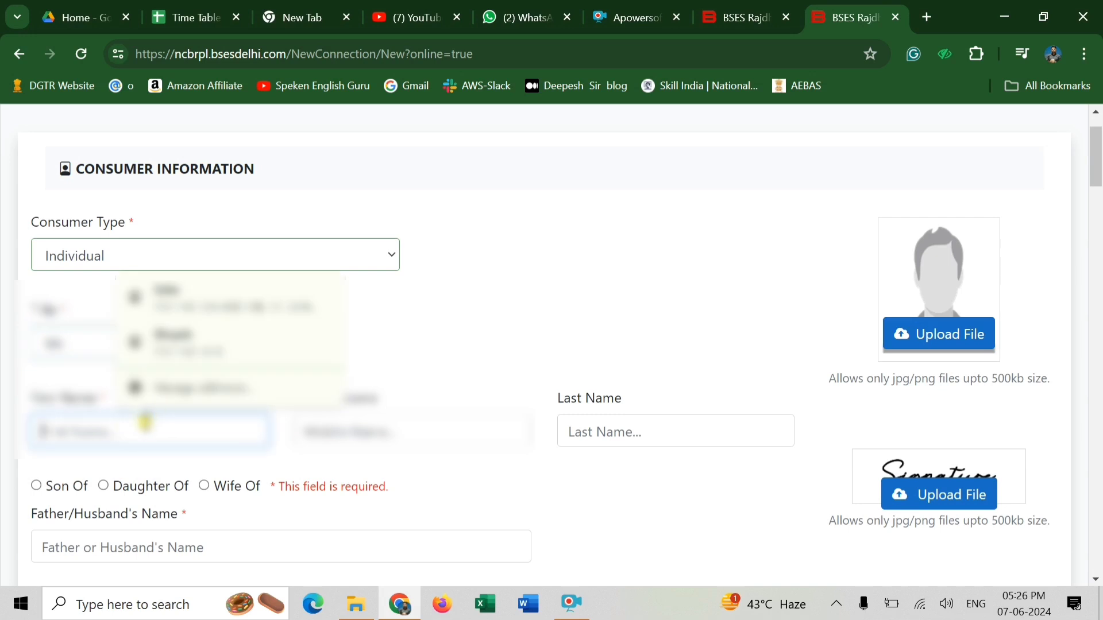
{"action": "type", "text": "R"}
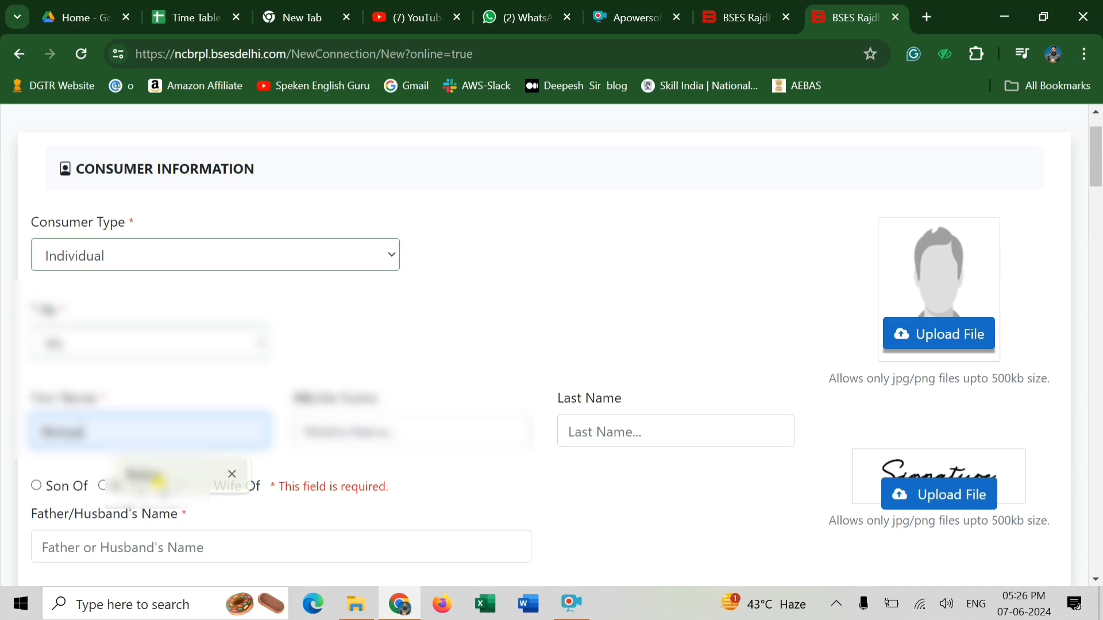
{"action": "left_click", "coordinate": [145, 475]}
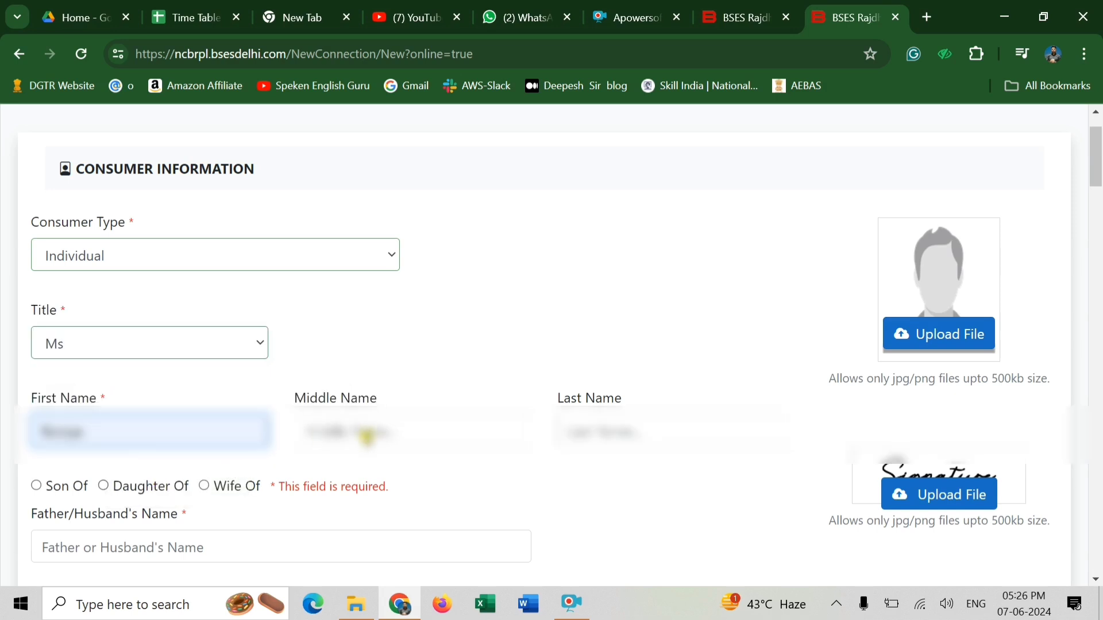
{"action": "left_click", "coordinate": [632, 431]}
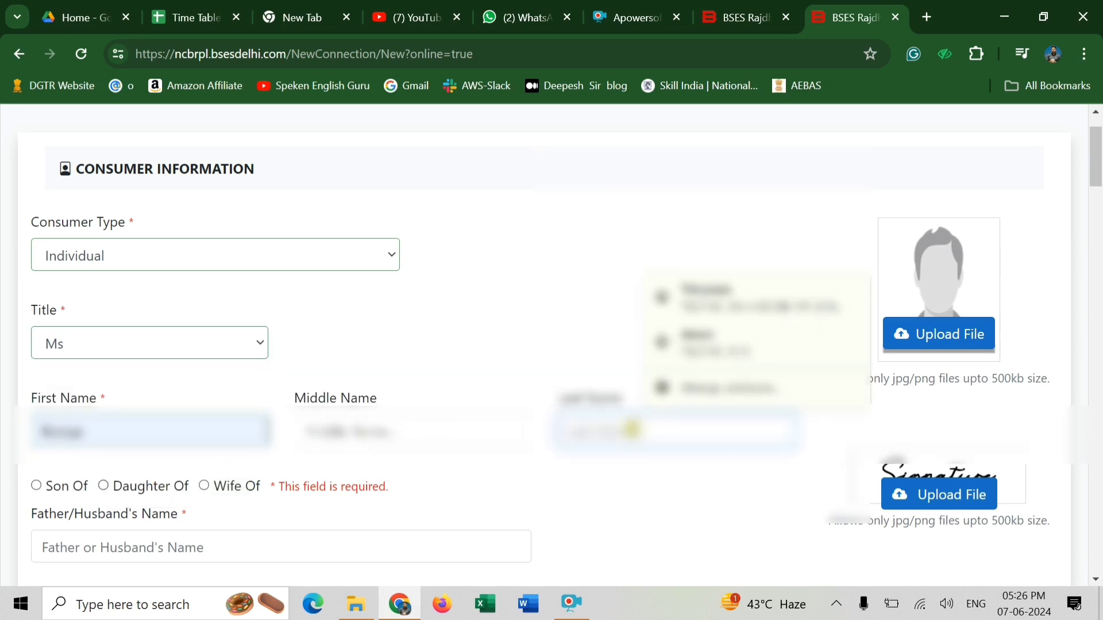
{"action": "left_click", "coordinate": [744, 316]}
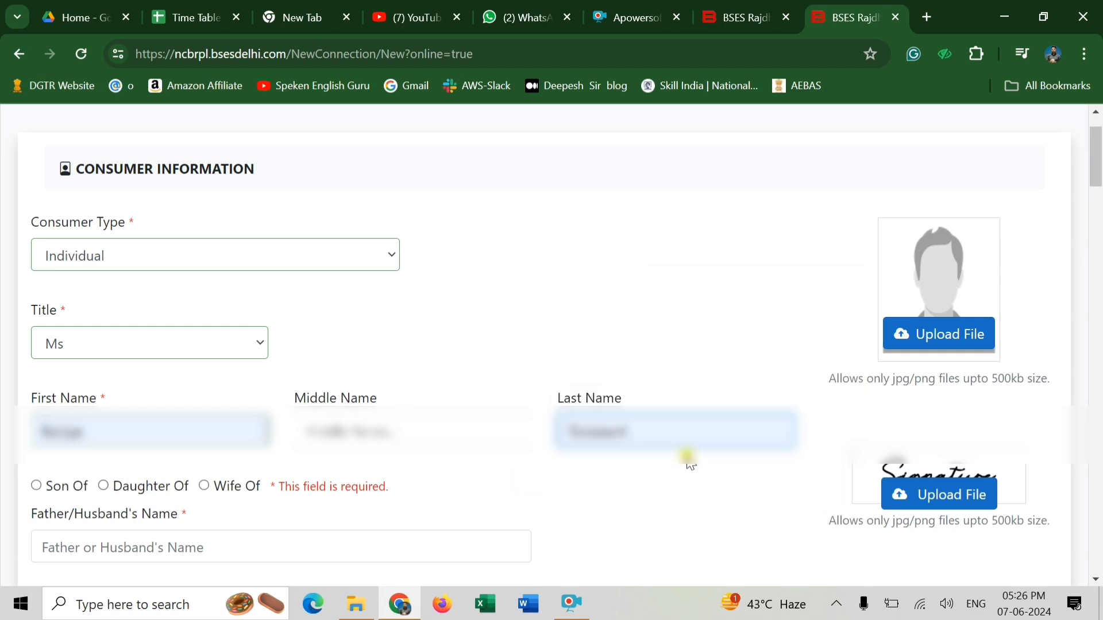
Upload the applicant's photo from the 29 KB JPG file in the Downloads folder.
{"action": "left_click", "coordinate": [938, 339]}
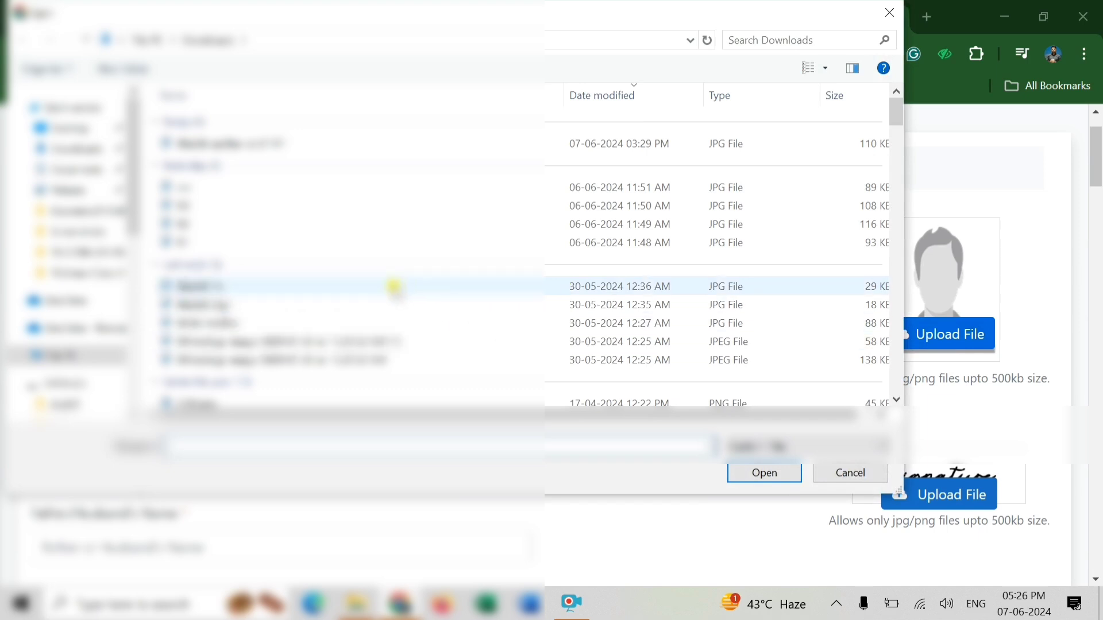
{"action": "left_click", "coordinate": [314, 287]}
{"action": "left_click", "coordinate": [787, 474]}
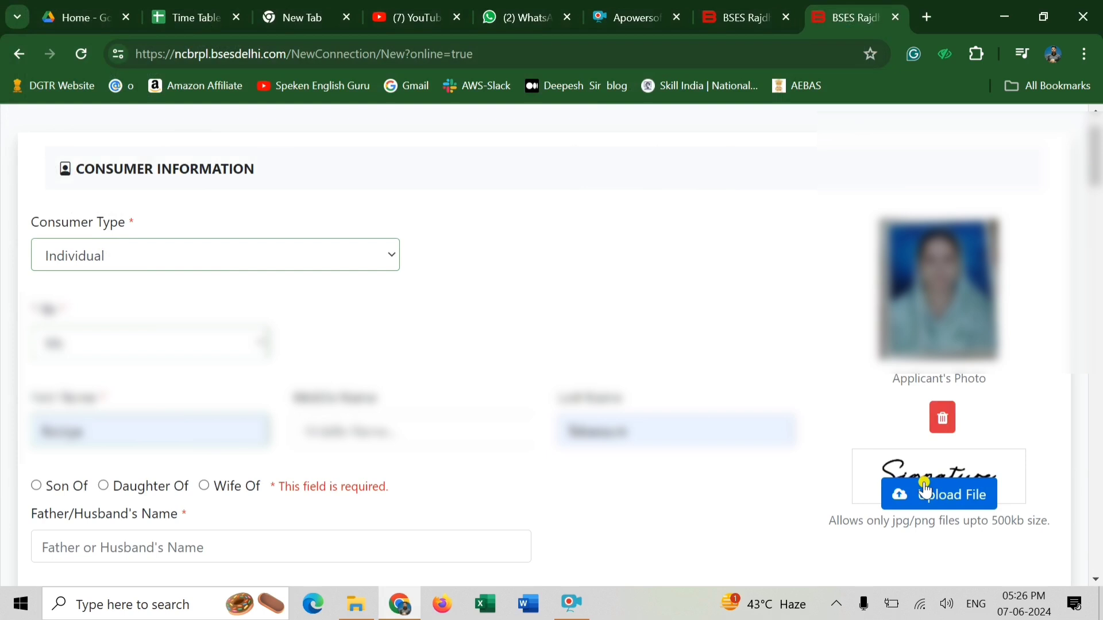
{"action": "left_click", "coordinate": [930, 503]}
{"action": "left_click", "coordinate": [931, 496]}
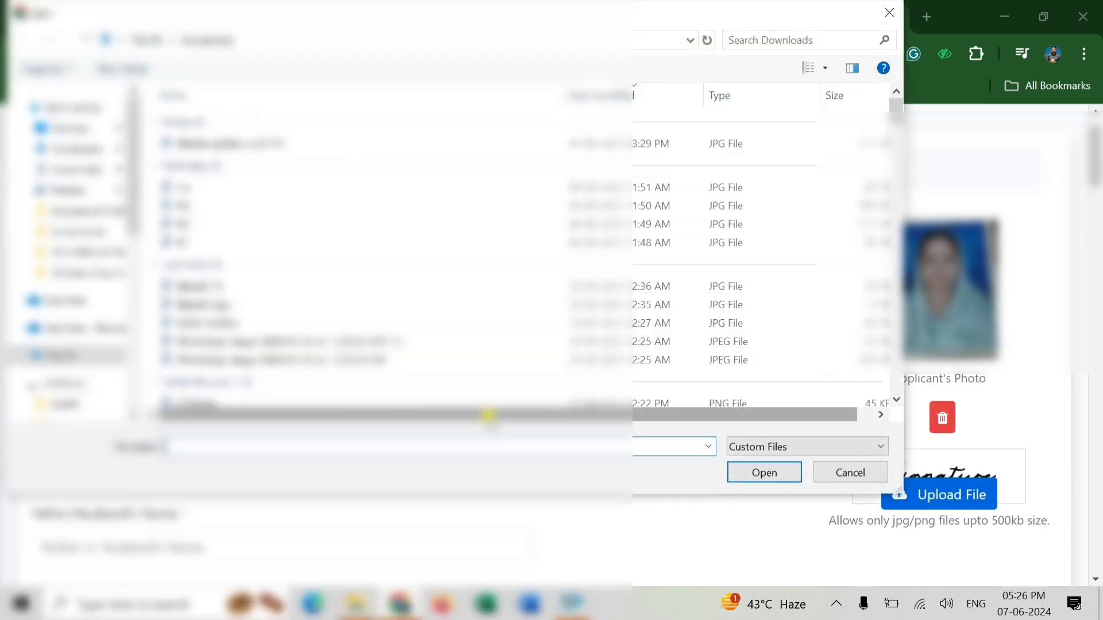
{"action": "left_click", "coordinate": [242, 305]}
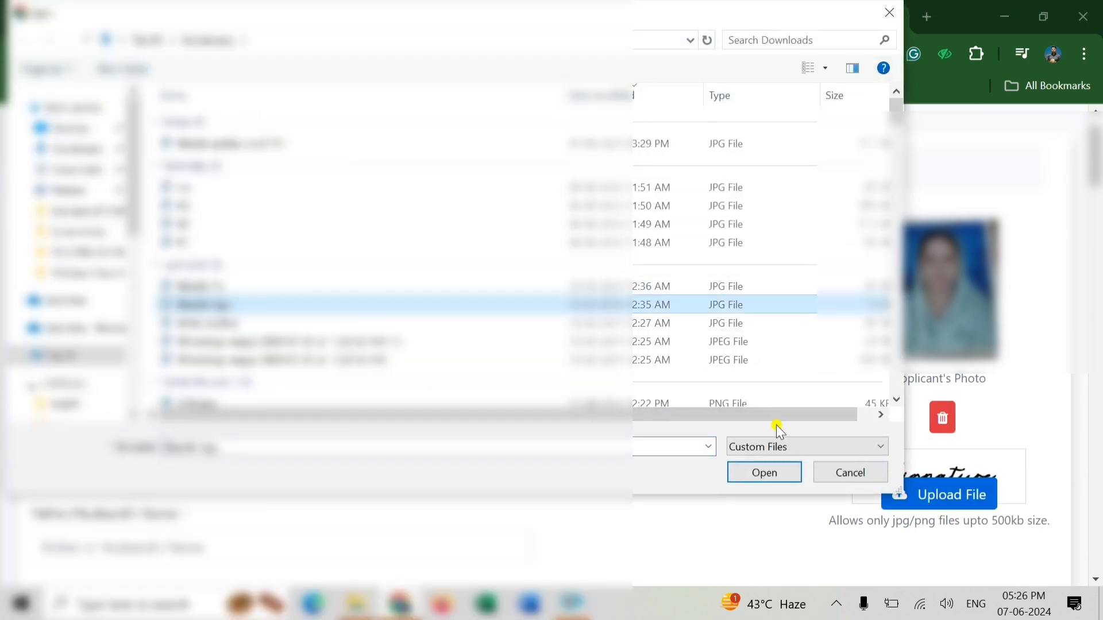
{"action": "left_click", "coordinate": [739, 481]}
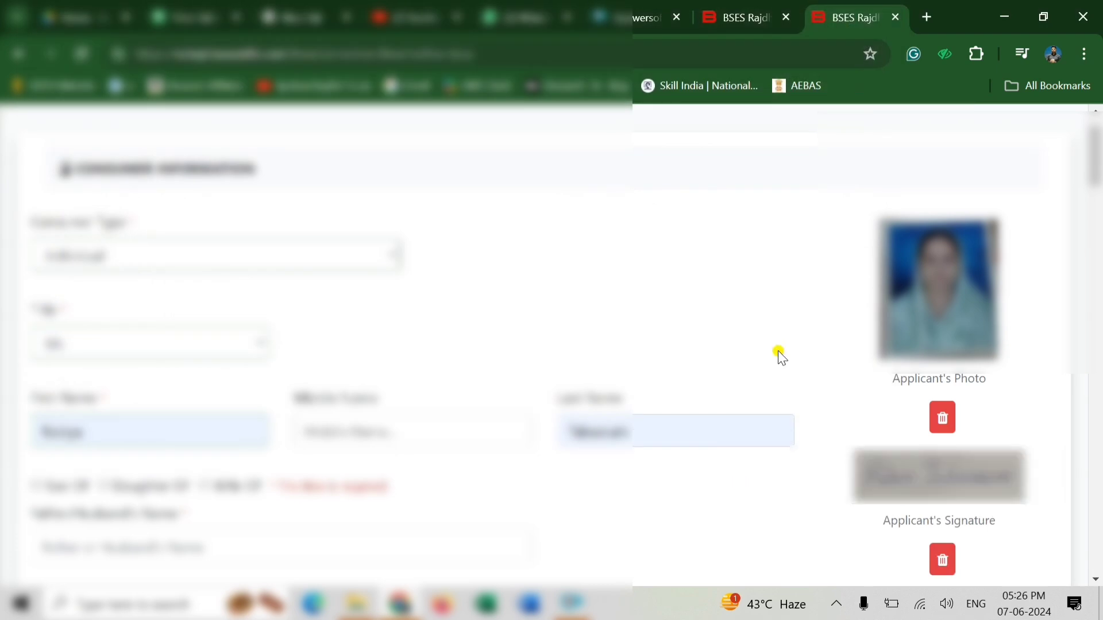
{"action": "scroll", "coordinate": [764, 356], "scroll_direction": "down", "scroll_amount": 1}
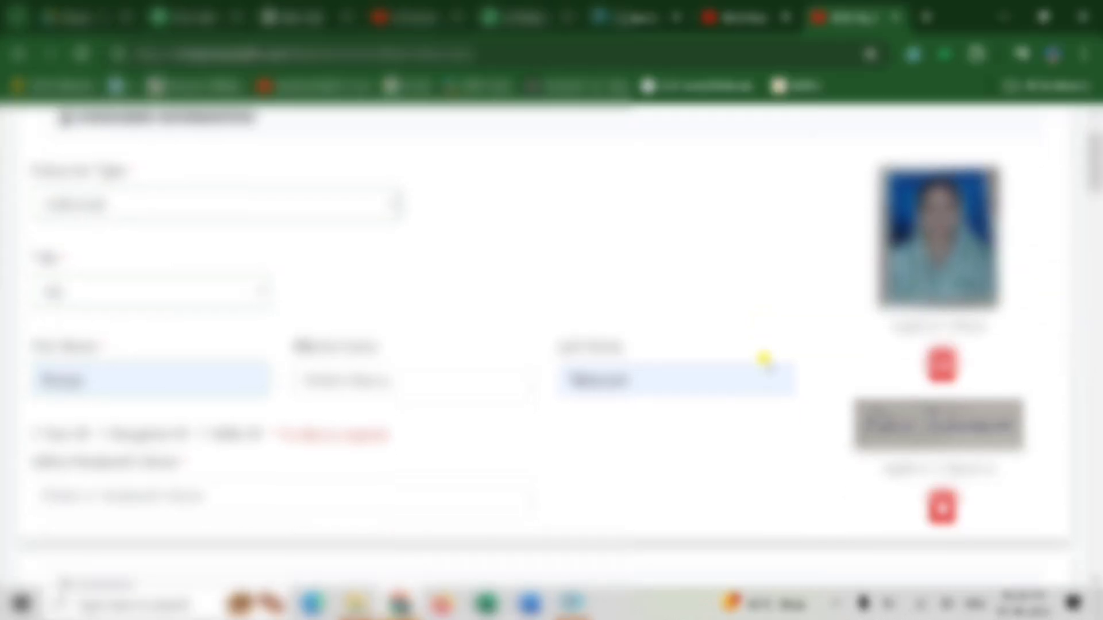
Set the applicant's relation to Wife Of and fill in the husband's name from the saved suggestion.
{"action": "scroll", "coordinate": [602, 374], "scroll_direction": "down", "scroll_amount": 3}
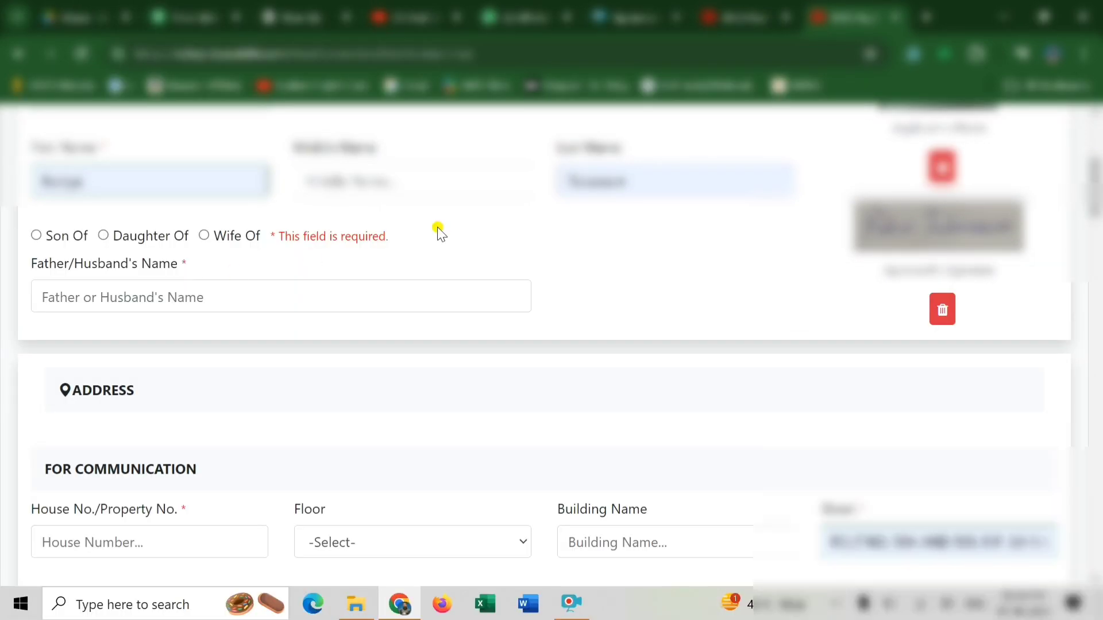
{"action": "left_click", "coordinate": [205, 235]}
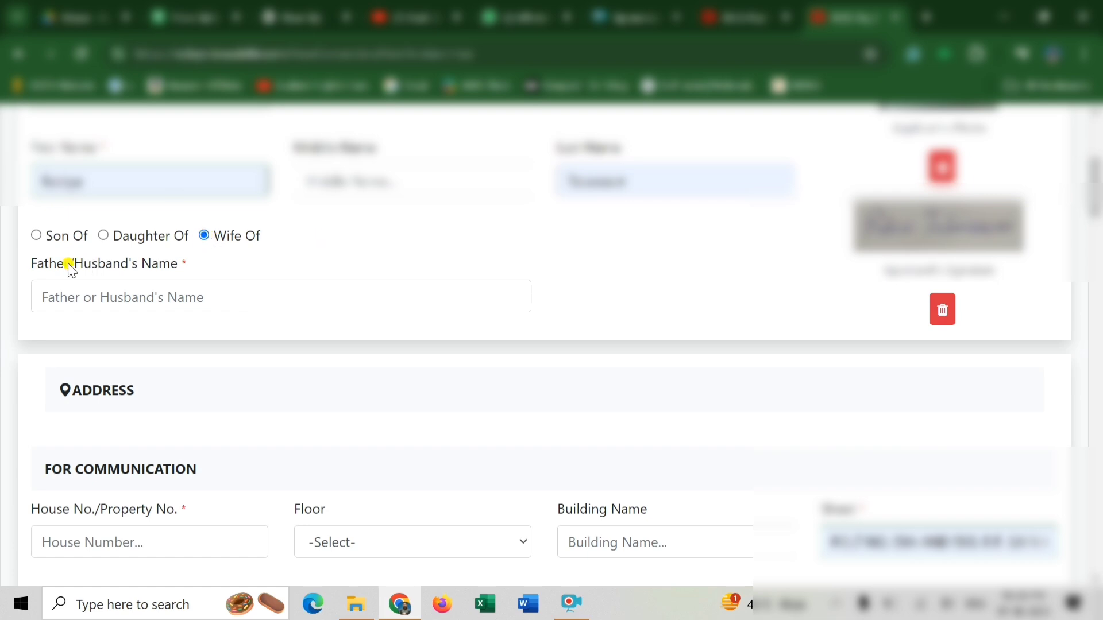
{"action": "left_click", "coordinate": [95, 292]}
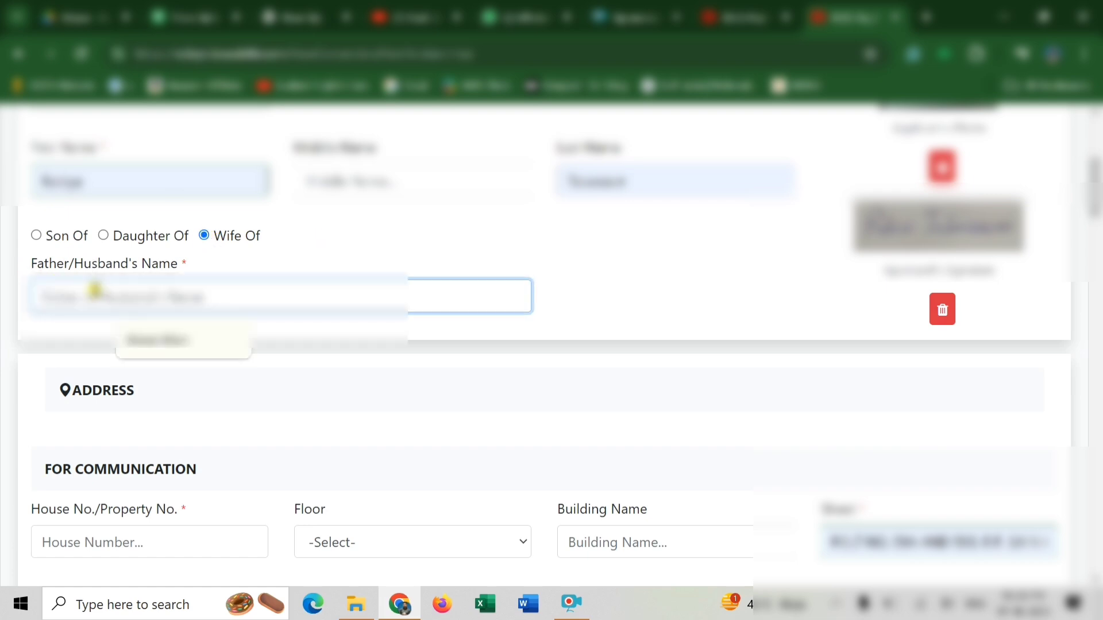
{"action": "left_click", "coordinate": [154, 339]}
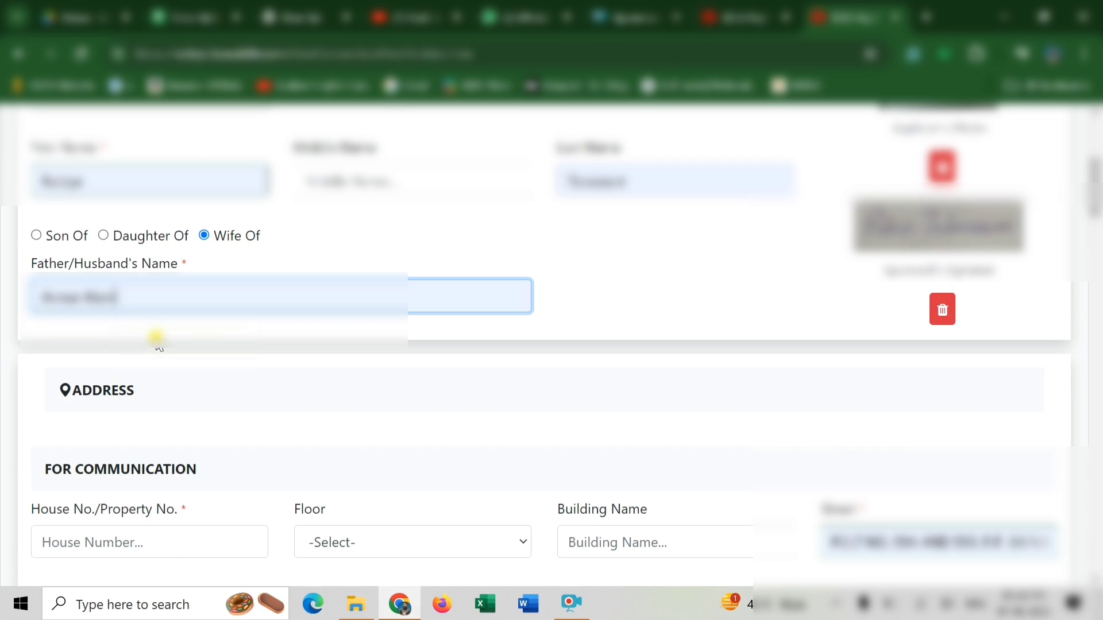
Fill in the house number and set the floor to Floor 1 in the communication address.
{"action": "scroll", "coordinate": [482, 337], "scroll_direction": "down", "scroll_amount": 5}
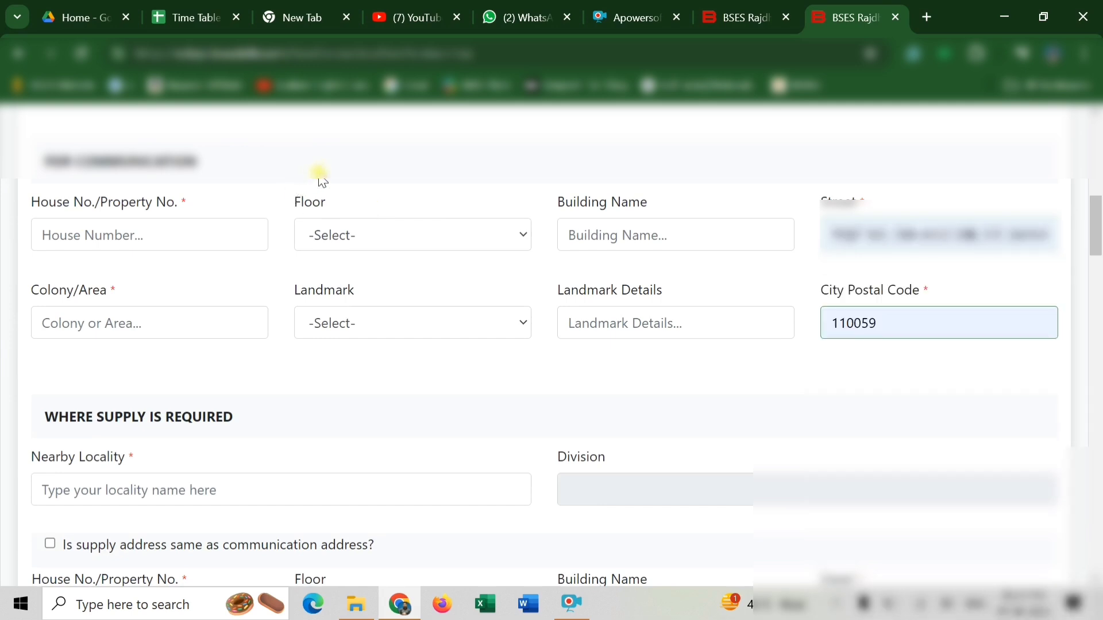
{"action": "left_click", "coordinate": [109, 223]}
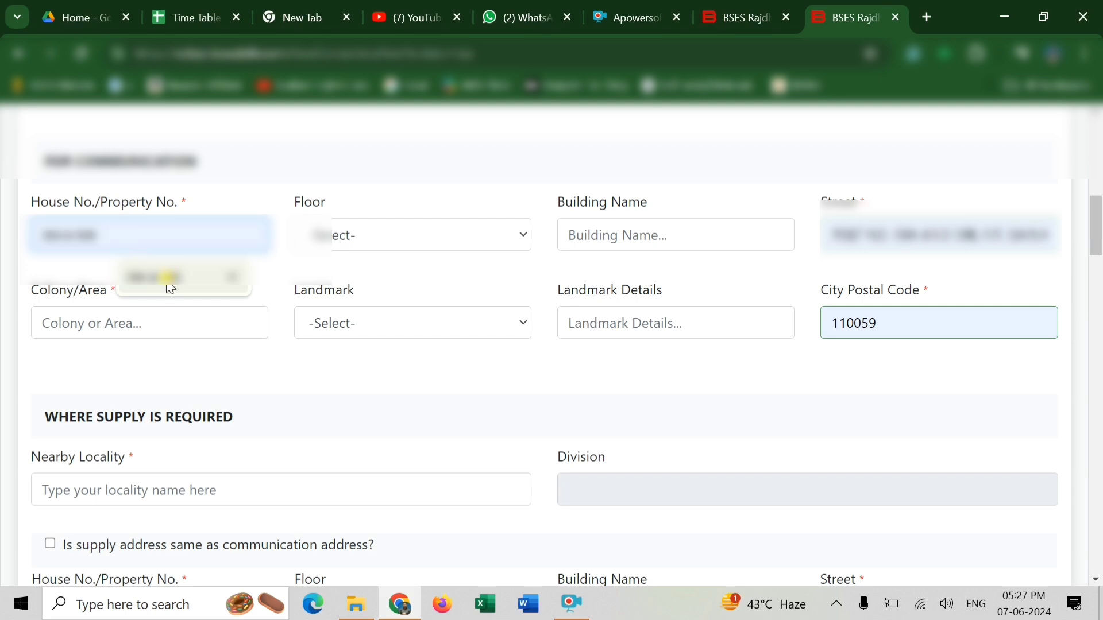
{"action": "left_click", "coordinate": [167, 284]}
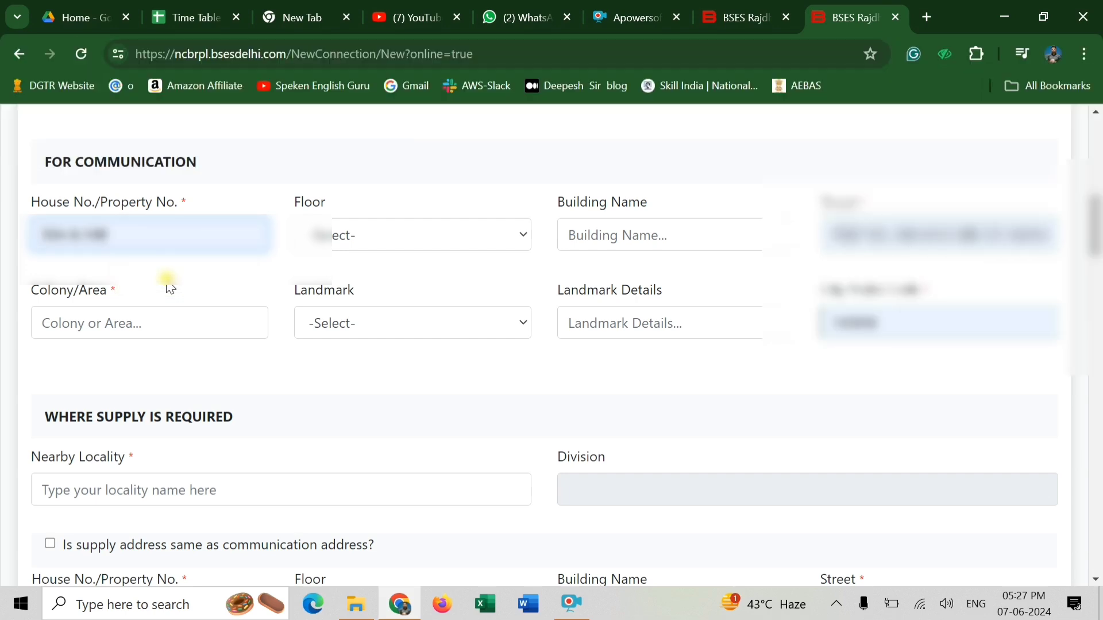
{"action": "left_click", "coordinate": [409, 240]}
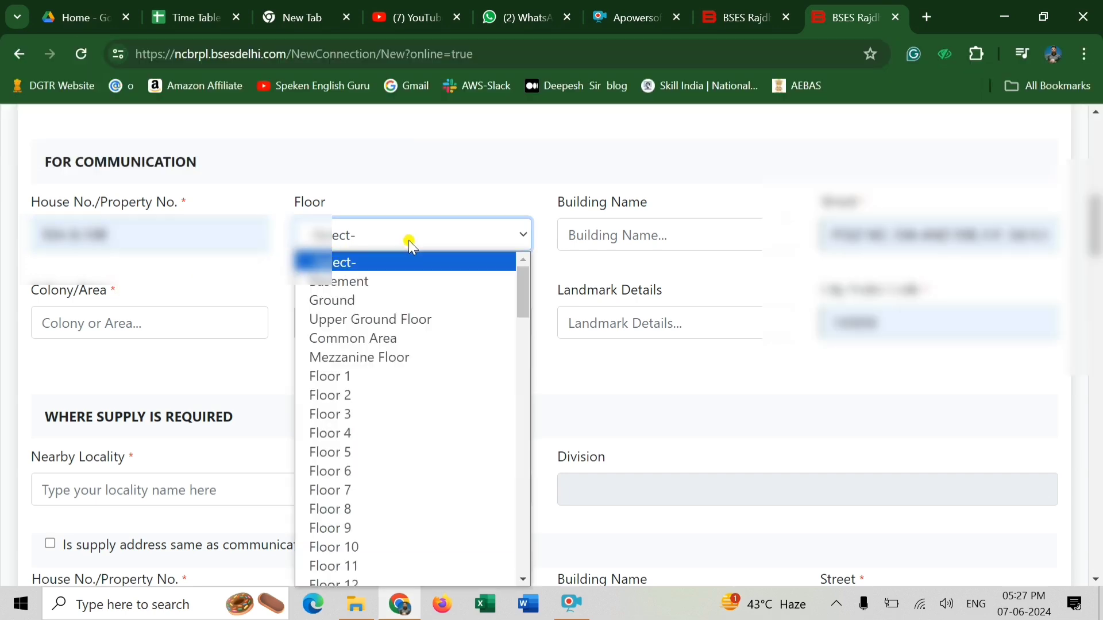
{"action": "left_click", "coordinate": [361, 382]}
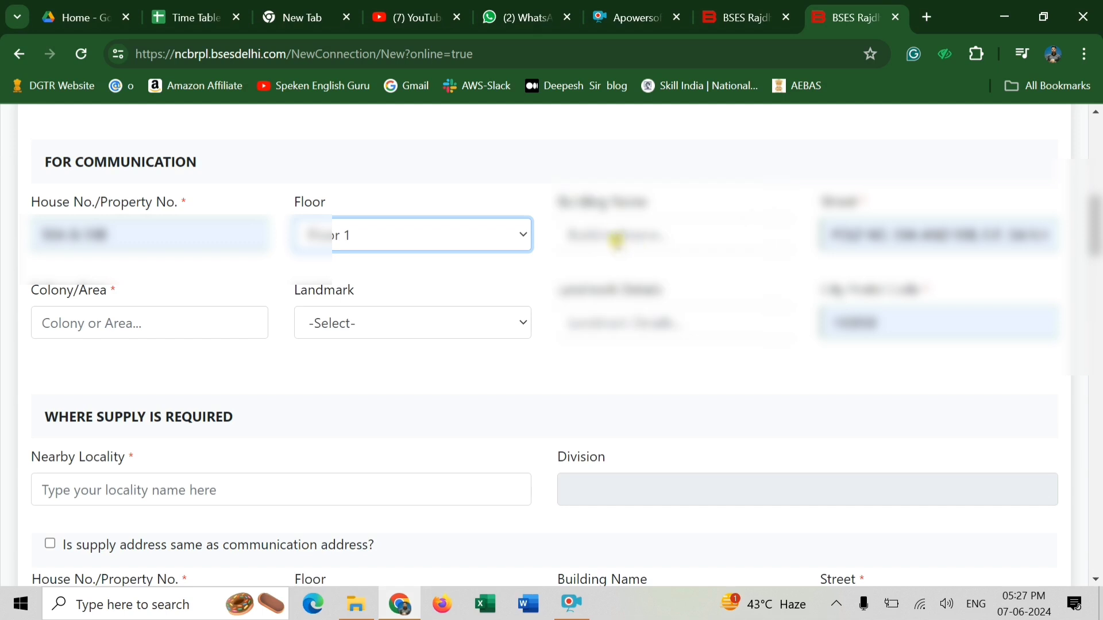
Fill in the building name, street and colony of the communication address from the saved suggestions.
{"action": "left_click", "coordinate": [617, 240]}
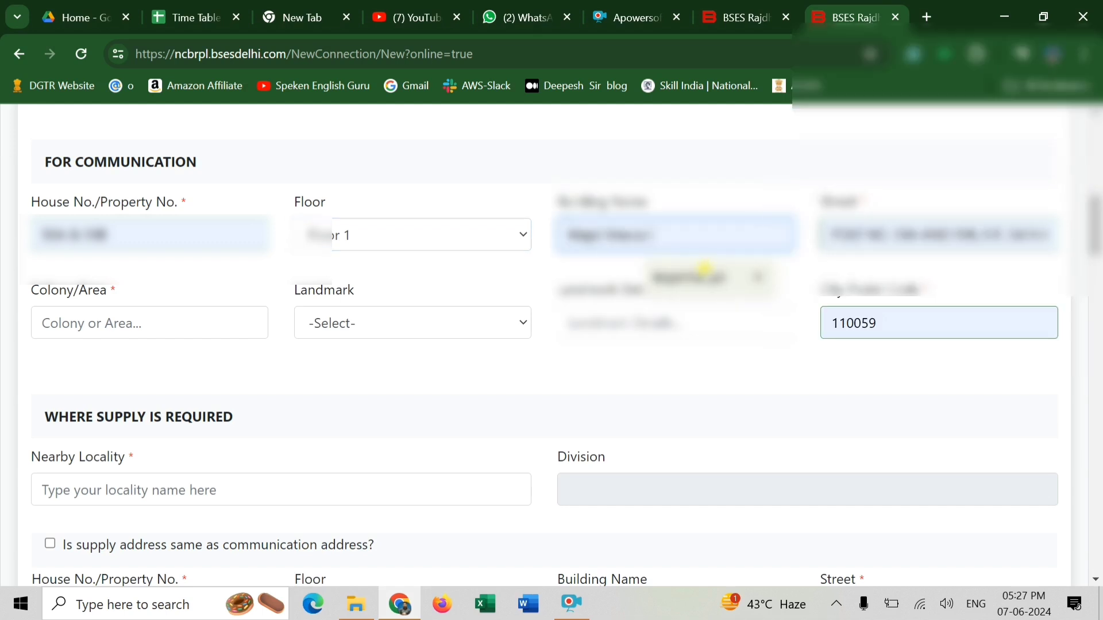
{"action": "left_click", "coordinate": [705, 268]}
{"action": "left_click", "coordinate": [911, 233]}
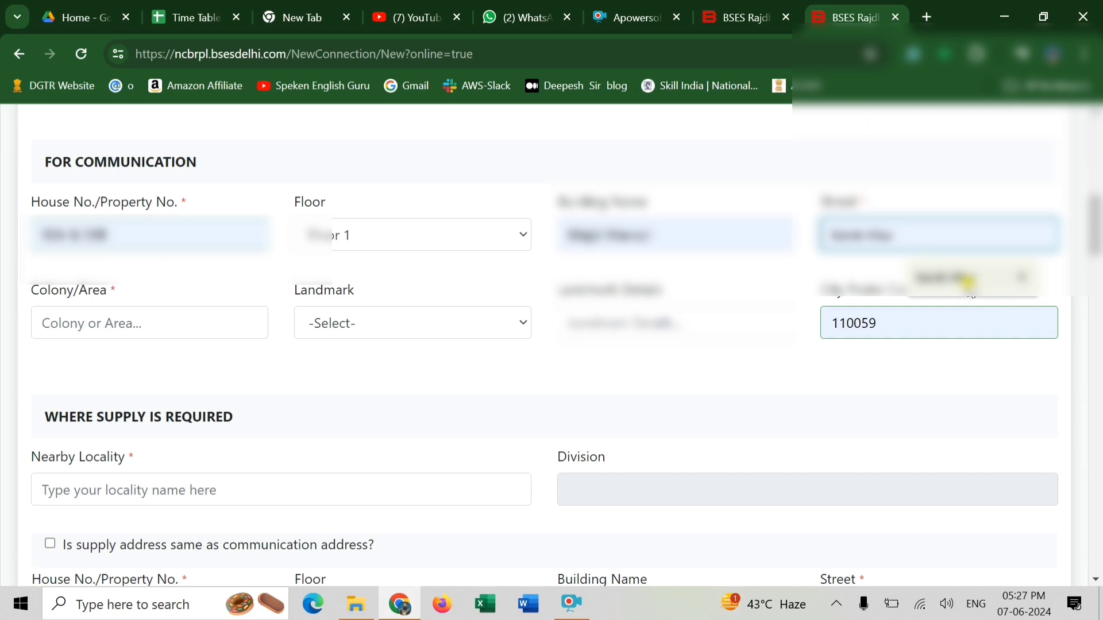
{"action": "left_click", "coordinate": [968, 281]}
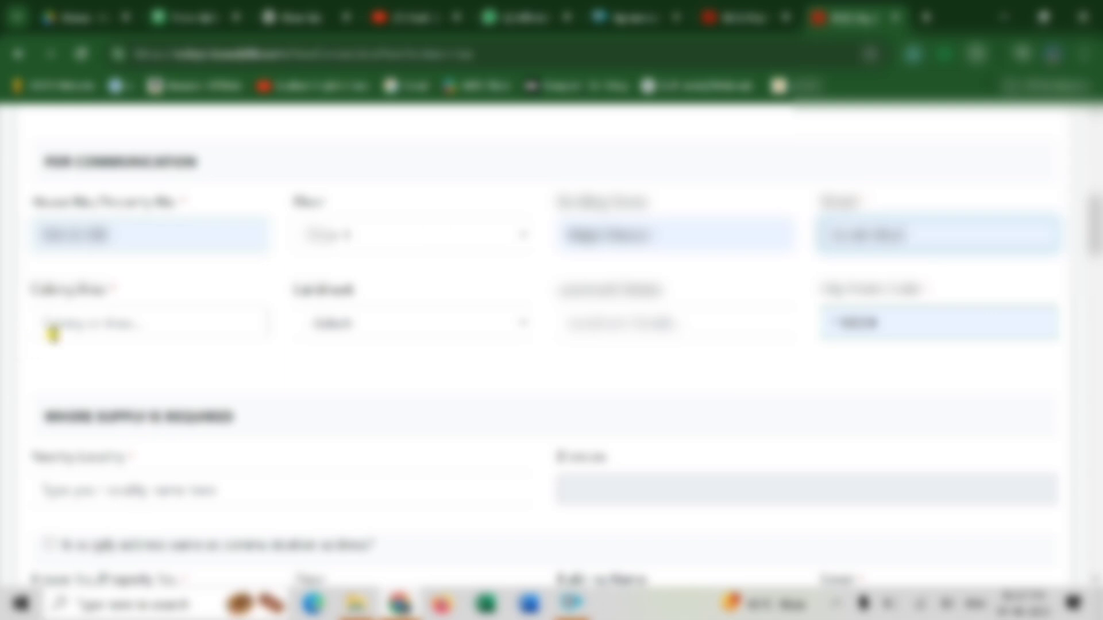
{"action": "left_click", "coordinate": [96, 326]}
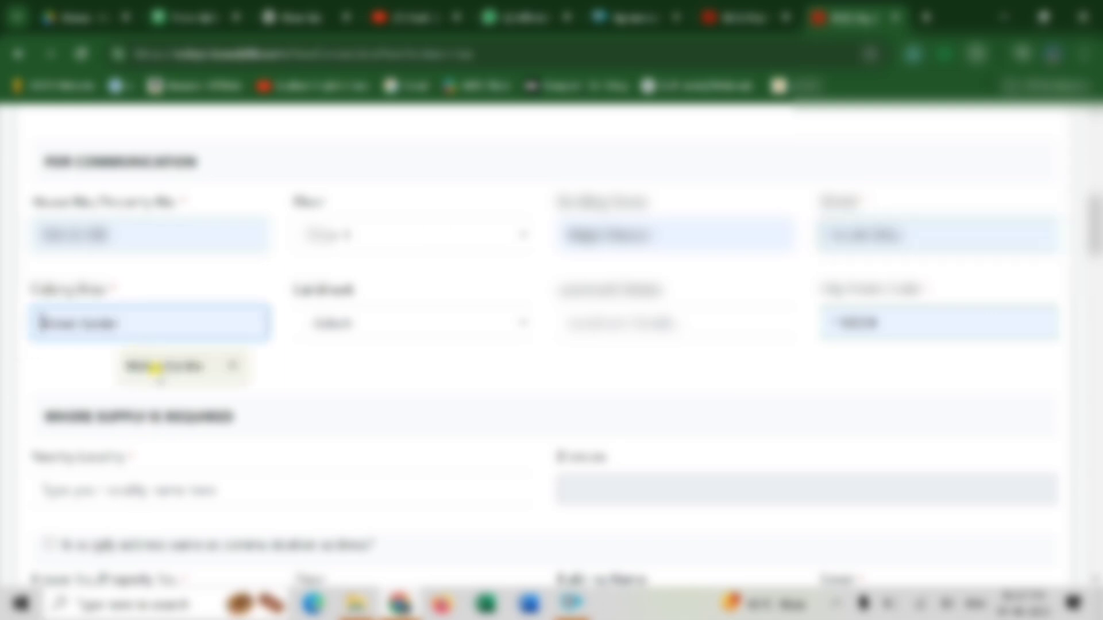
{"action": "left_click", "coordinate": [166, 365]}
Set the communication address's landmark type to Near and fill in the landmark details from the saved suggestion.
{"action": "left_click", "coordinate": [401, 318]}
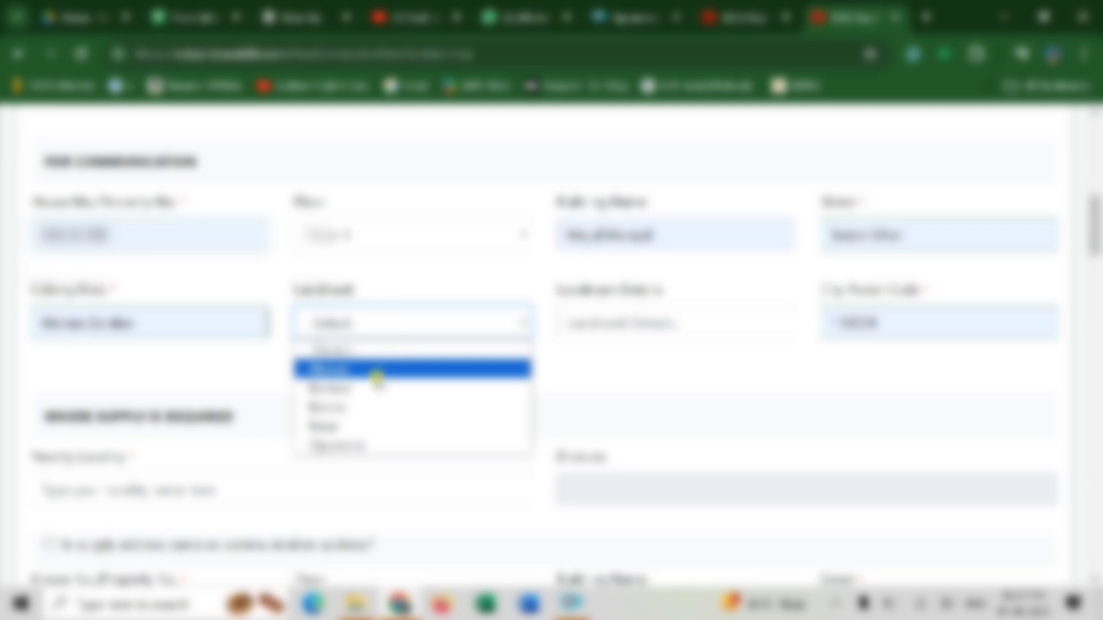
{"action": "left_click", "coordinate": [335, 426]}
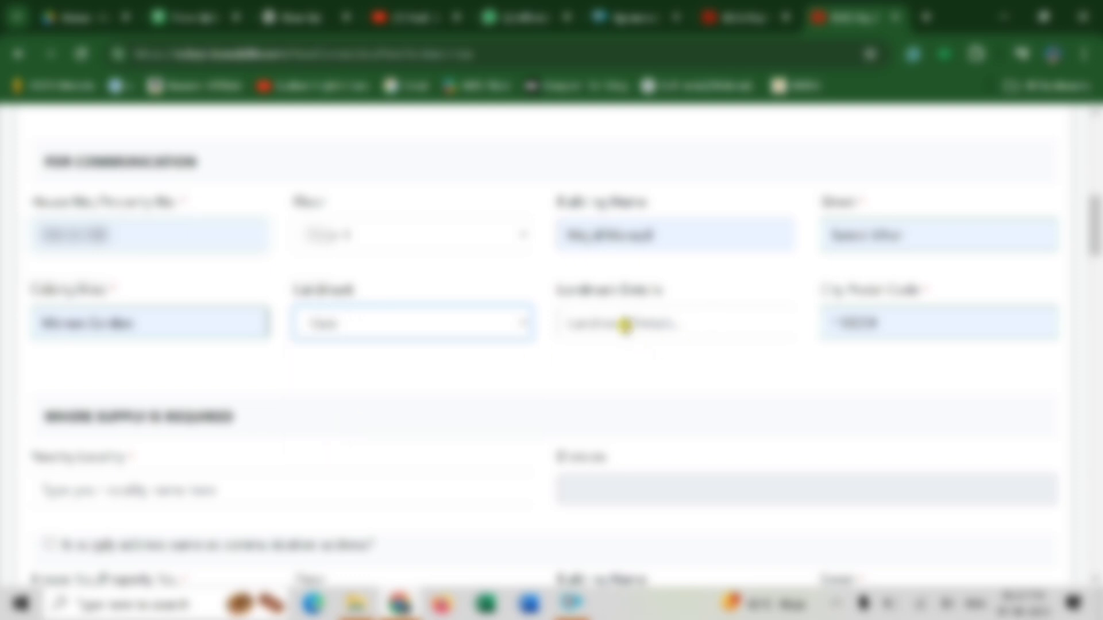
{"action": "left_click", "coordinate": [624, 316]}
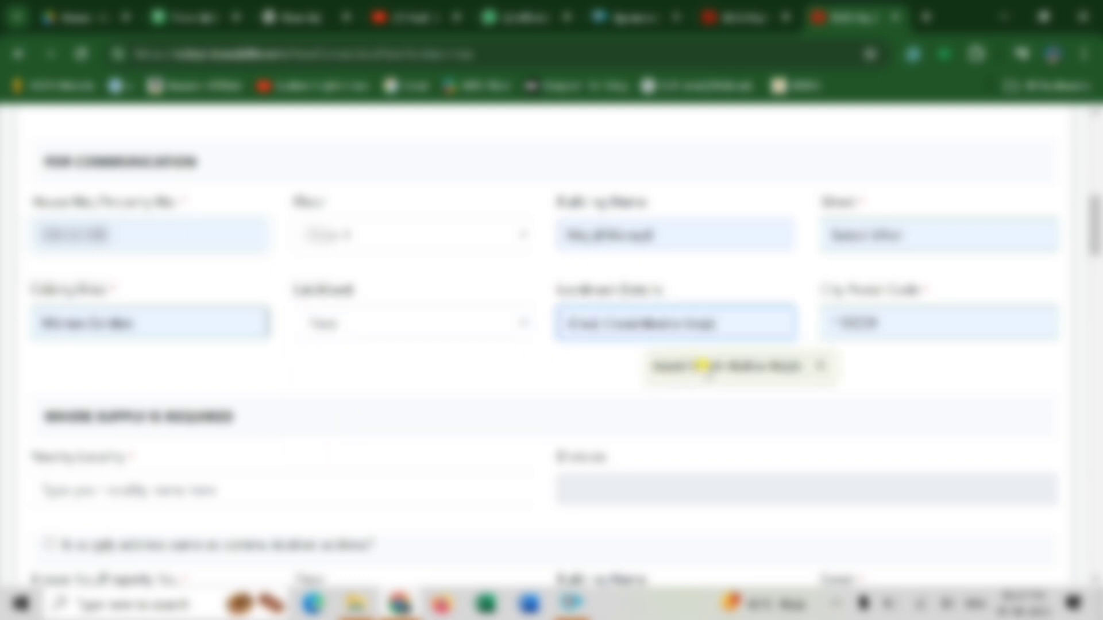
{"action": "left_click", "coordinate": [702, 365]}
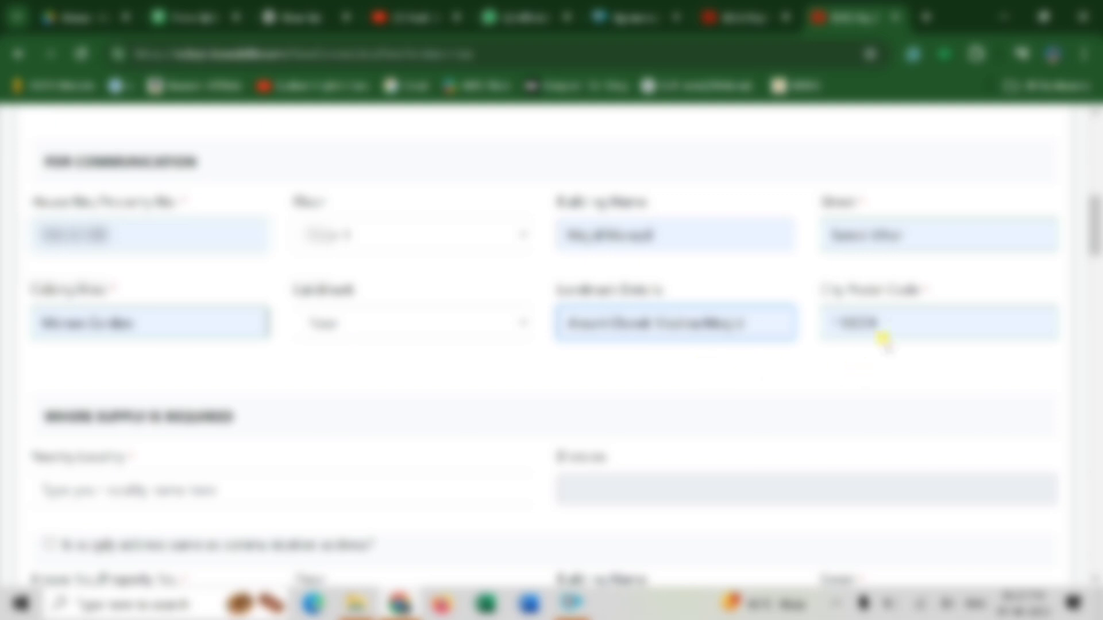
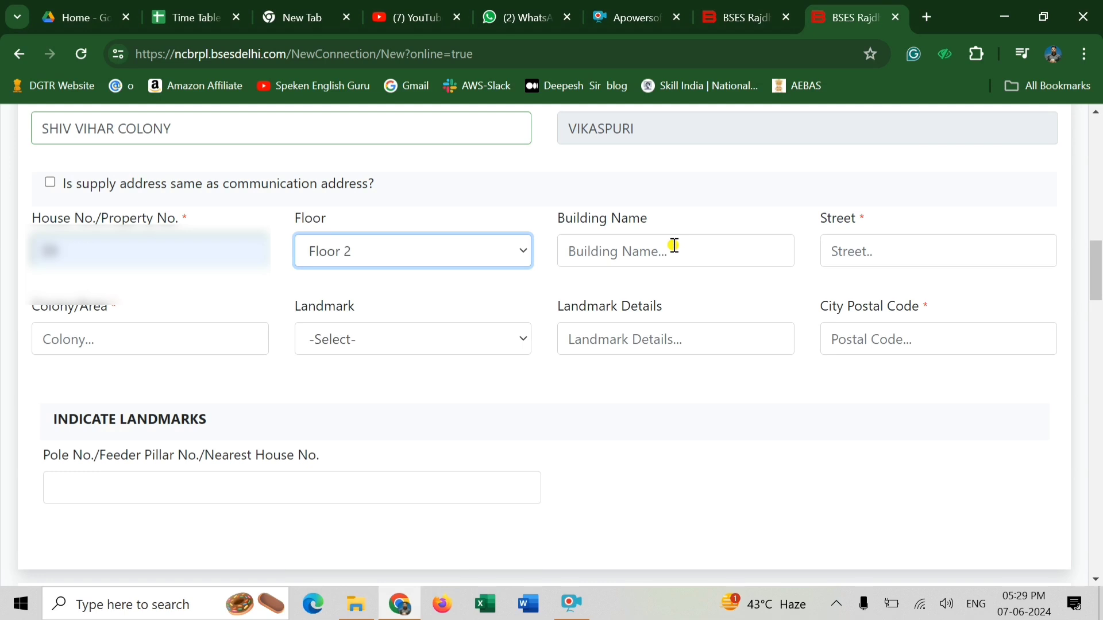
Fill in the street and the colony of the supply address from the saved suggestions, leaving the building name blank.
{"action": "left_click", "coordinate": [674, 247]}
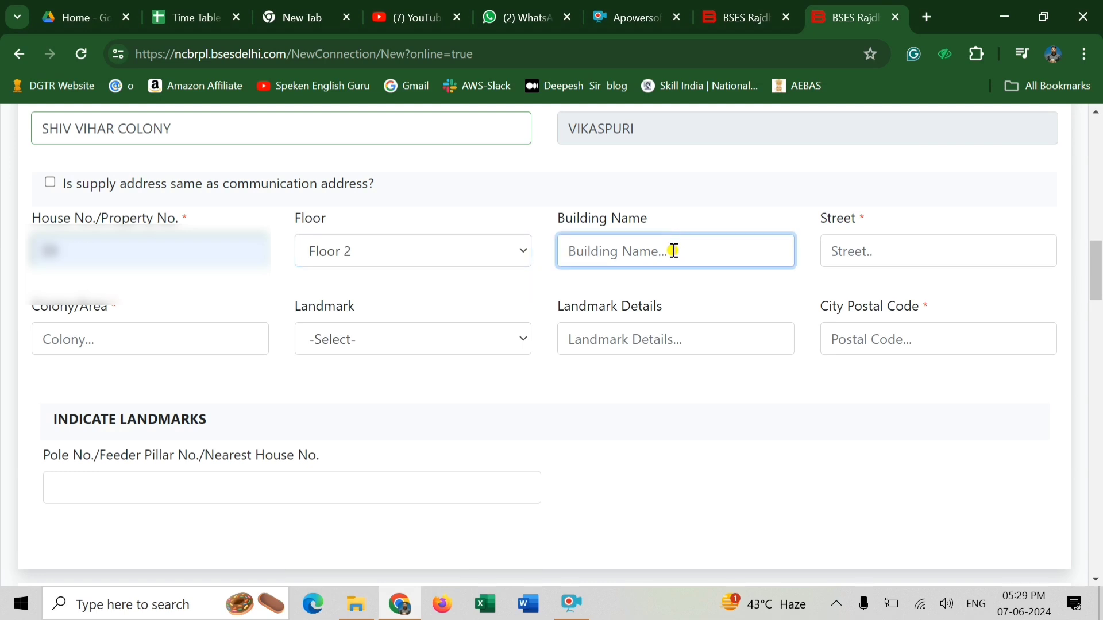
{"action": "left_click", "coordinate": [880, 253]}
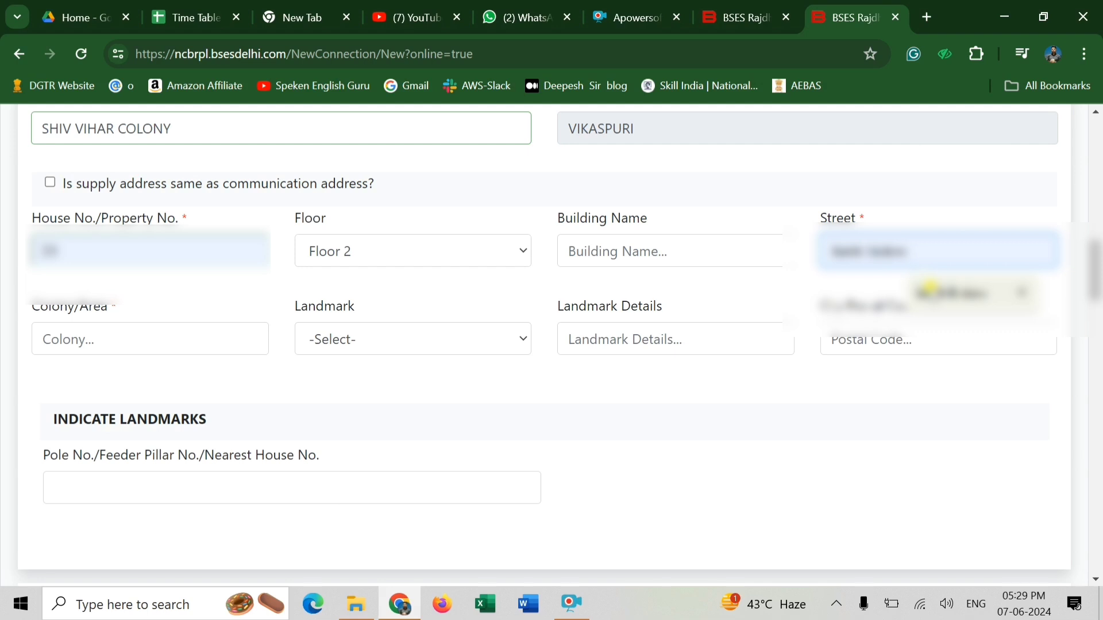
{"action": "left_click", "coordinate": [931, 290]}
{"action": "left_click", "coordinate": [86, 338]}
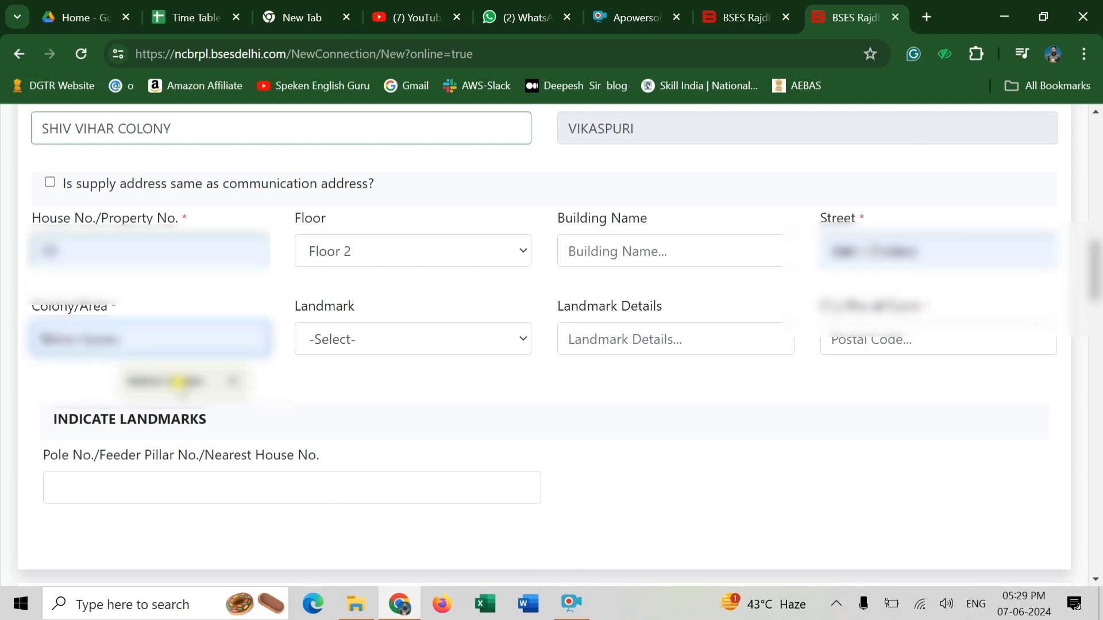
{"action": "left_click", "coordinate": [178, 382]}
Set the supply address's landmark type to Near.
{"action": "left_click", "coordinate": [398, 336]}
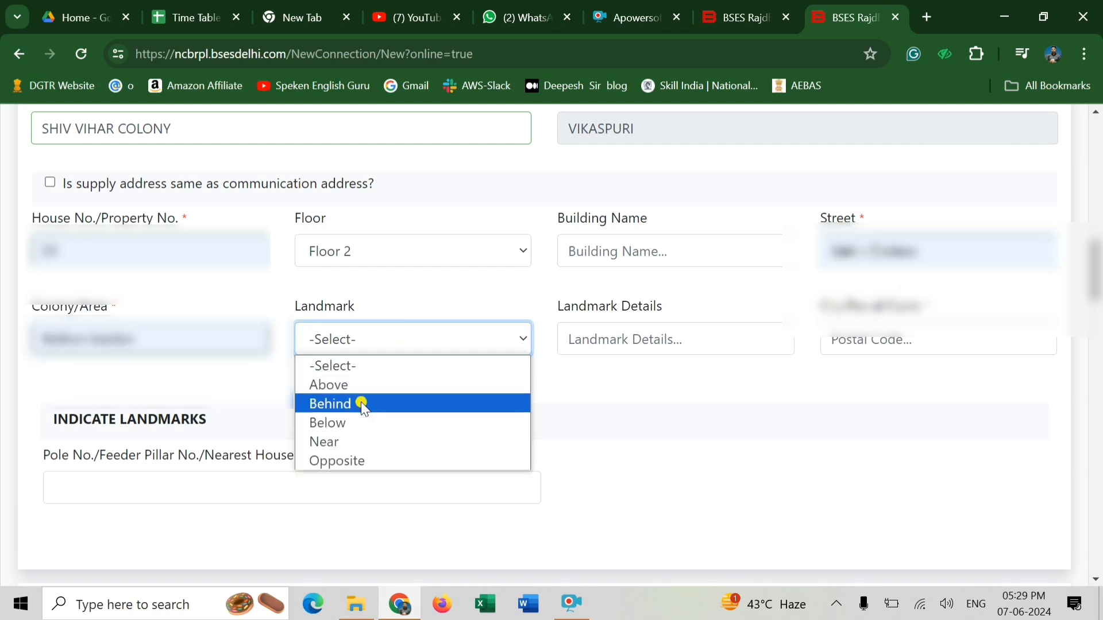
{"action": "left_click", "coordinate": [347, 443]}
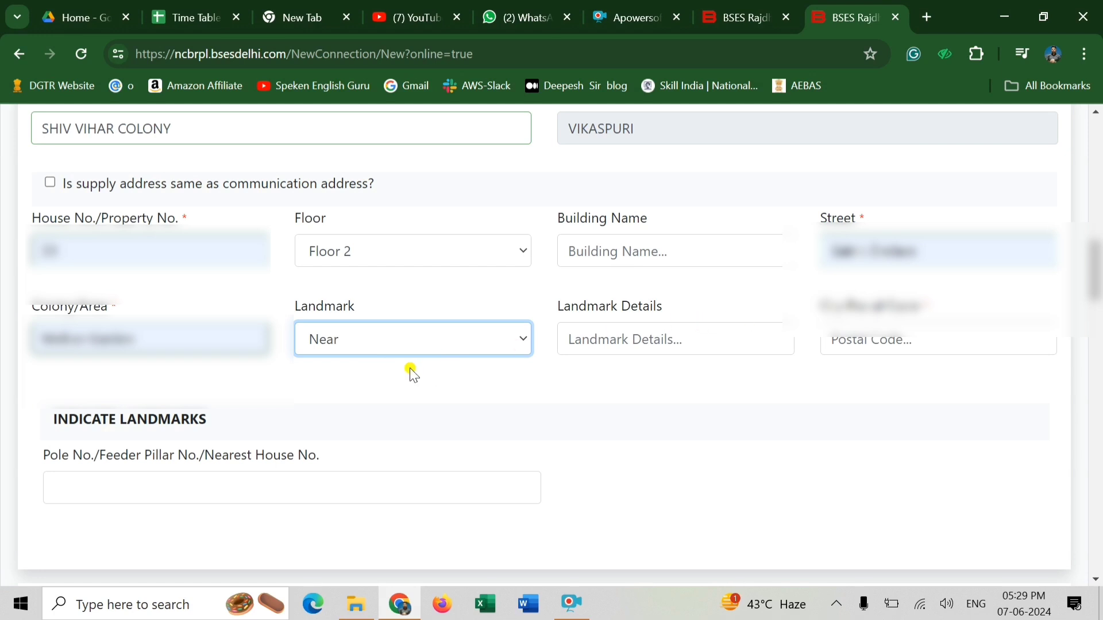
{"action": "left_click", "coordinate": [436, 336]}
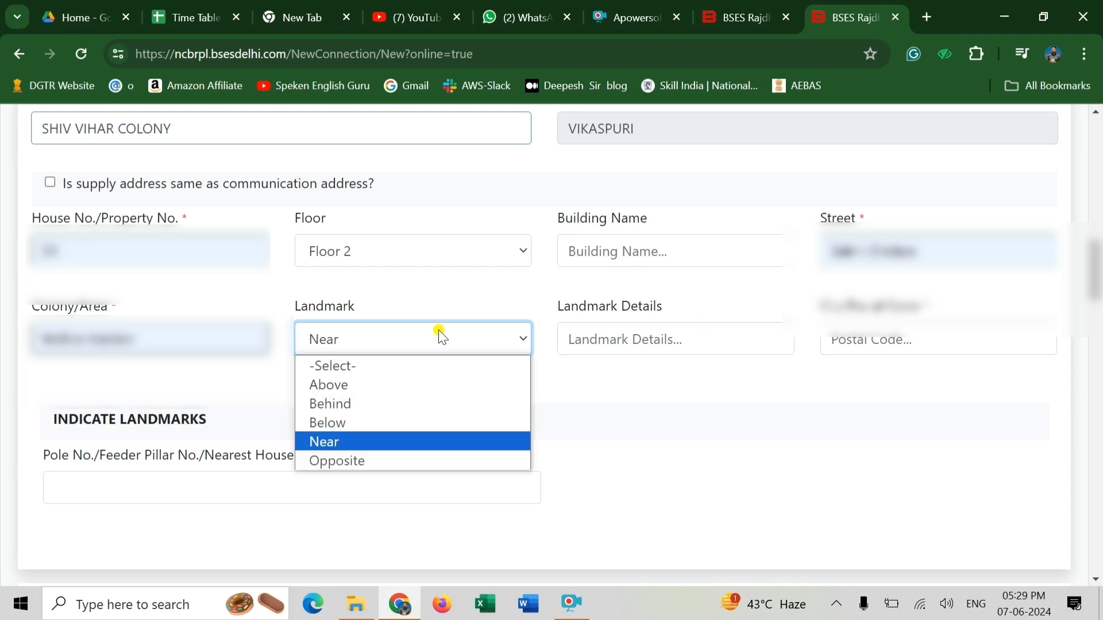
{"action": "left_click", "coordinate": [356, 441]}
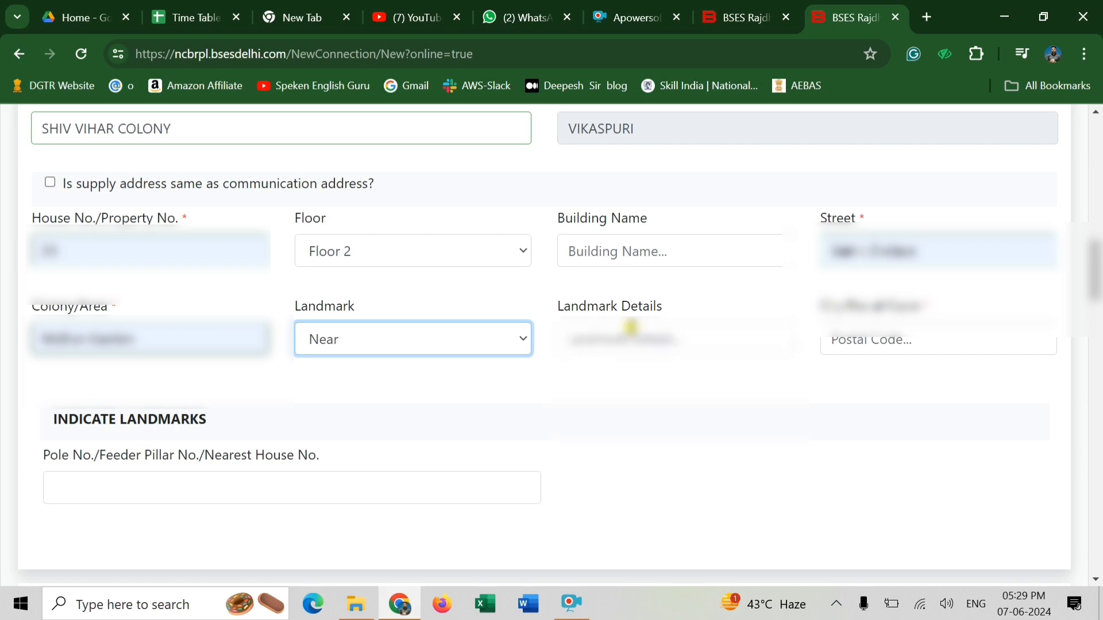
Fill in the supply address's landmark details and city postal code from the saved suggestions.
{"action": "left_click", "coordinate": [631, 328]}
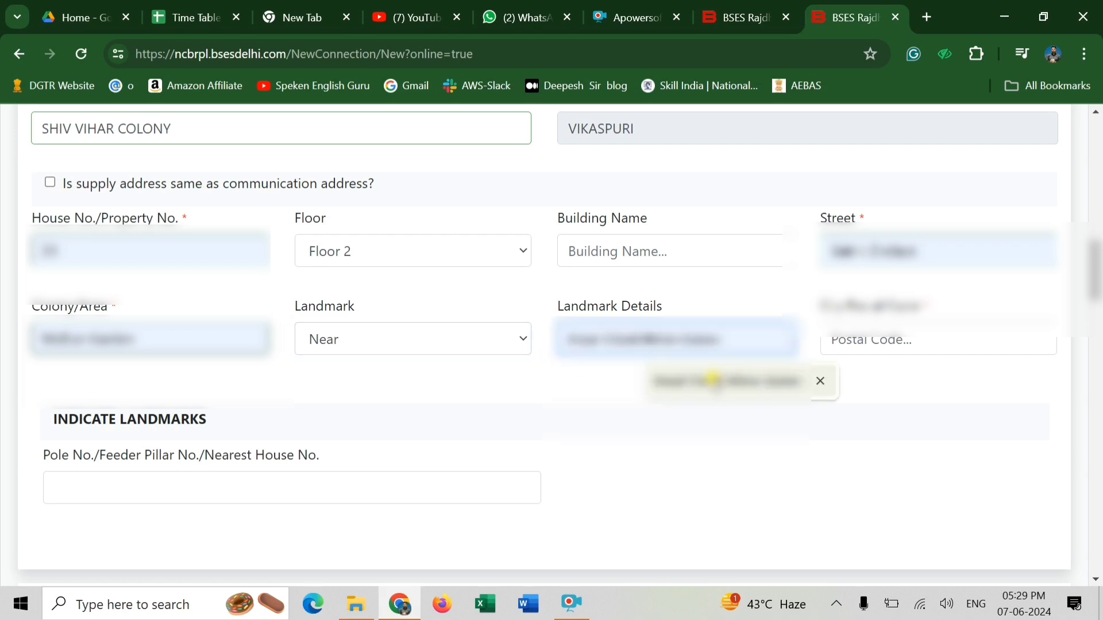
{"action": "left_click", "coordinate": [712, 379]}
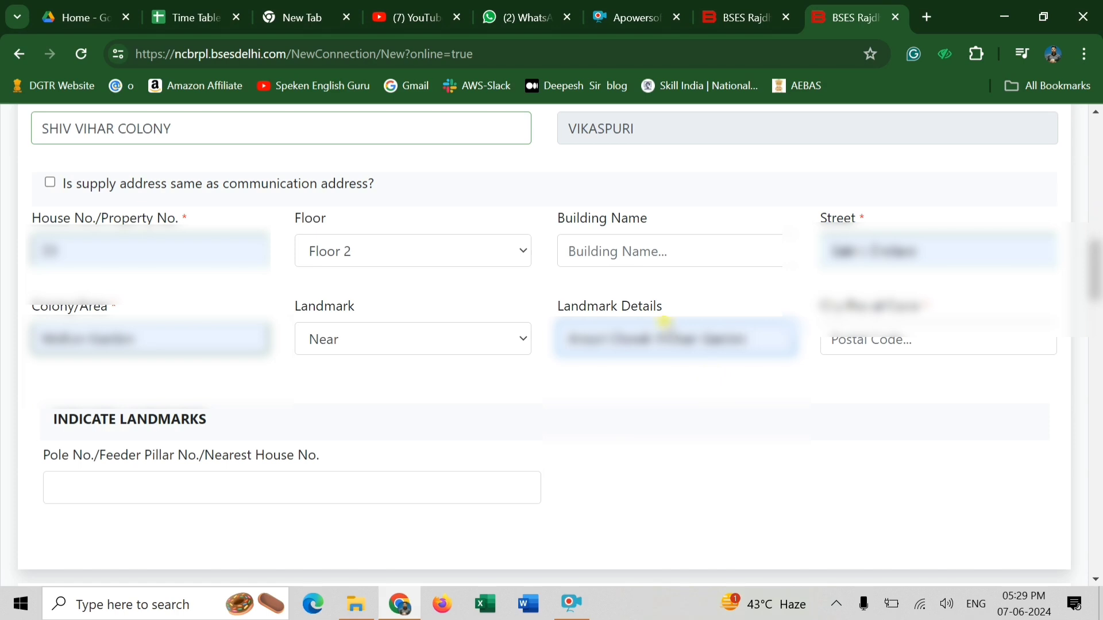
{"action": "left_click", "coordinate": [891, 349]}
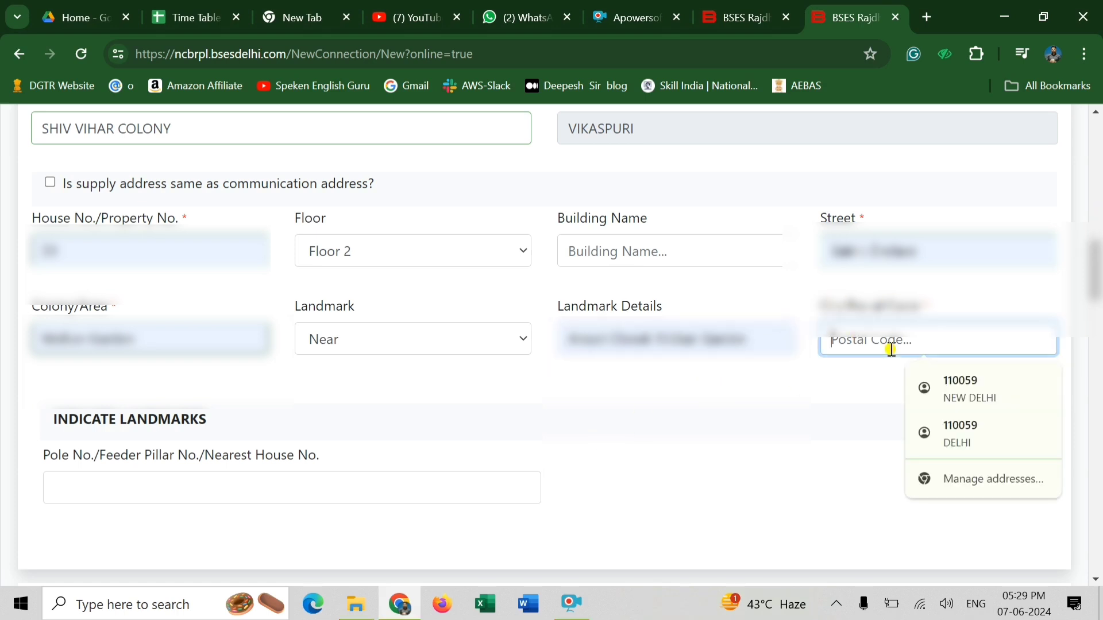
{"action": "left_click", "coordinate": [940, 404]}
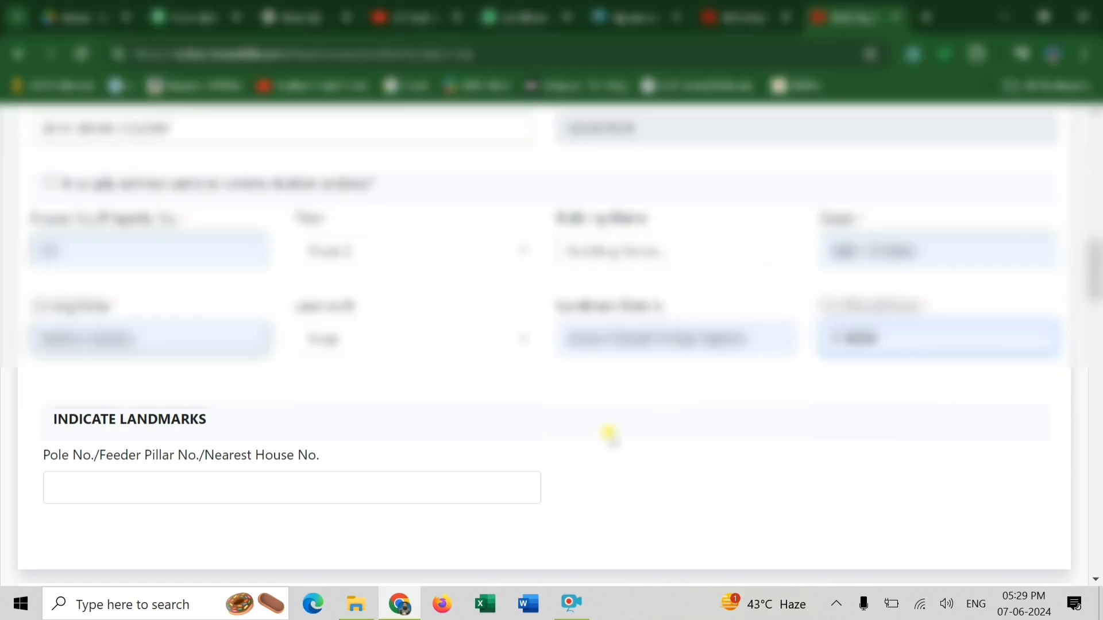
{"action": "scroll", "coordinate": [609, 433], "scroll_direction": "down", "scroll_amount": 5}
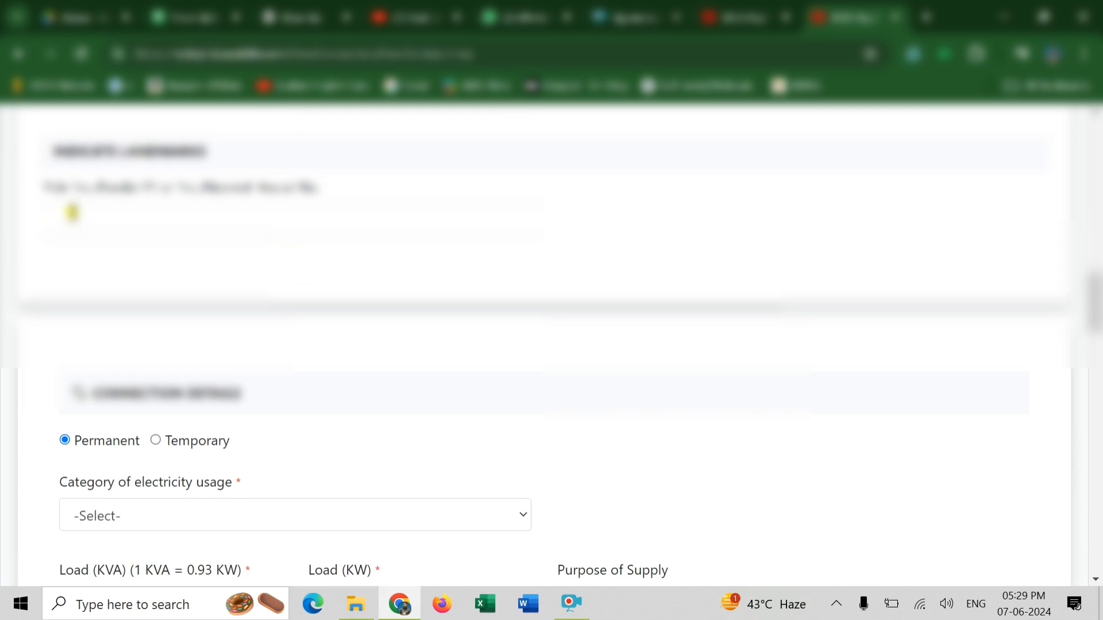
{"action": "left_click", "coordinate": [118, 215]}
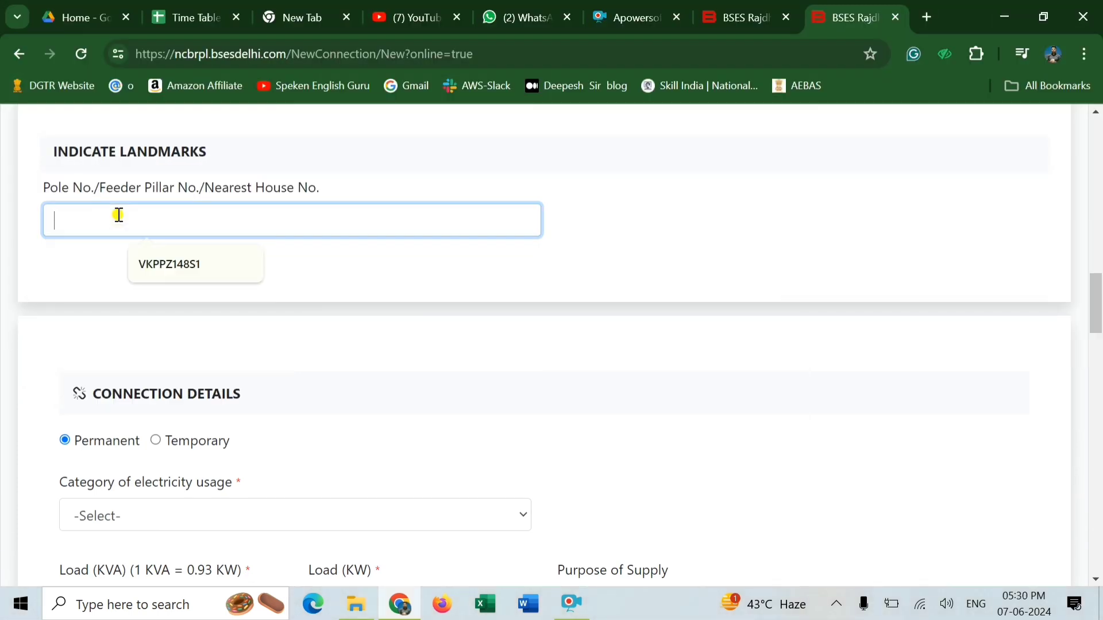
{"action": "left_click", "coordinate": [197, 210]}
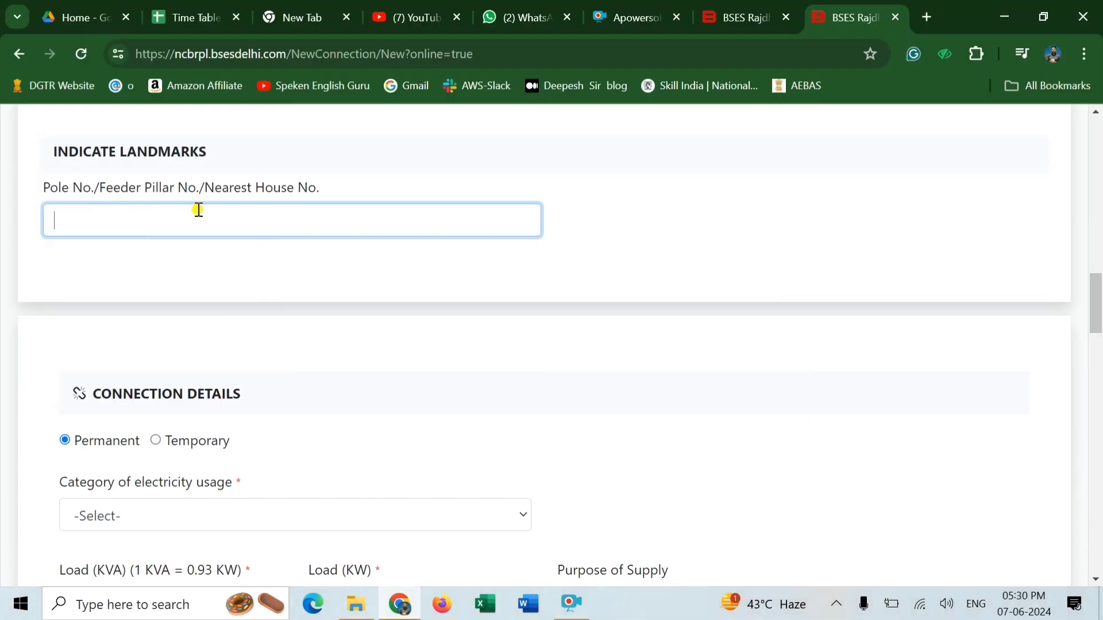
{"action": "left_click", "coordinate": [158, 224]}
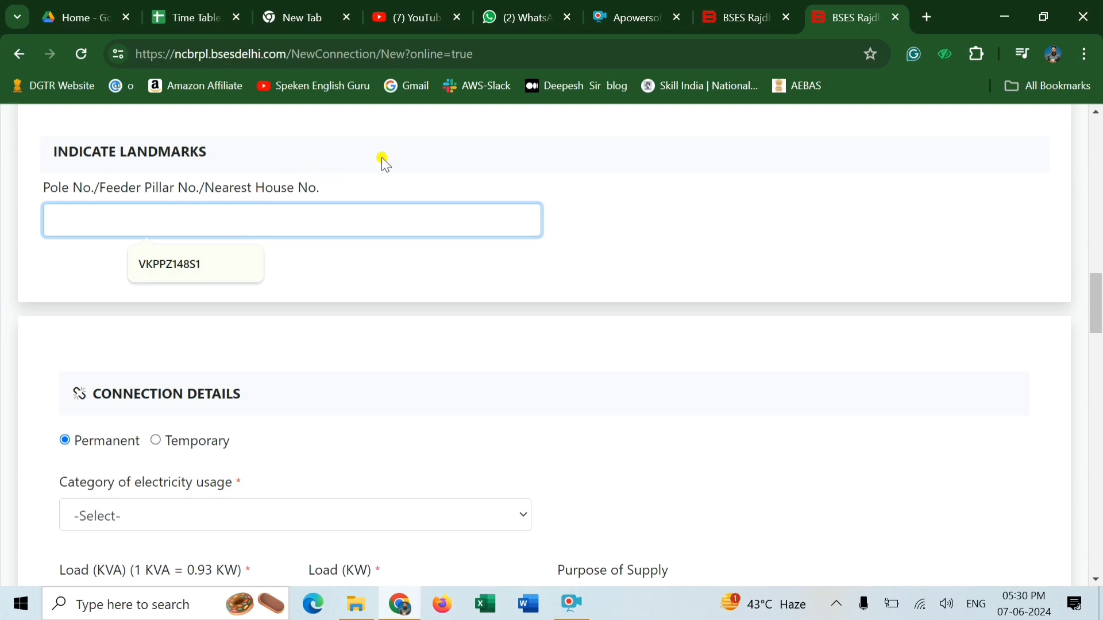
Set the connection type to Permanent and the category of electricity usage to Domestic in the connection details.
{"action": "scroll", "coordinate": [382, 313], "scroll_direction": "down", "scroll_amount": 4}
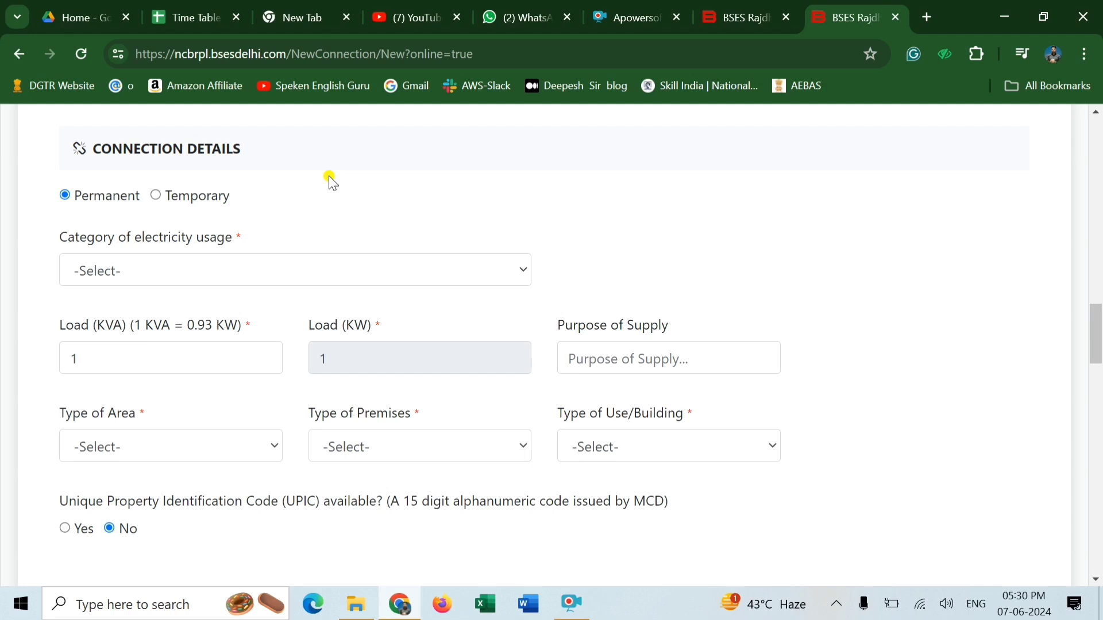
{"action": "left_click", "coordinate": [156, 196]}
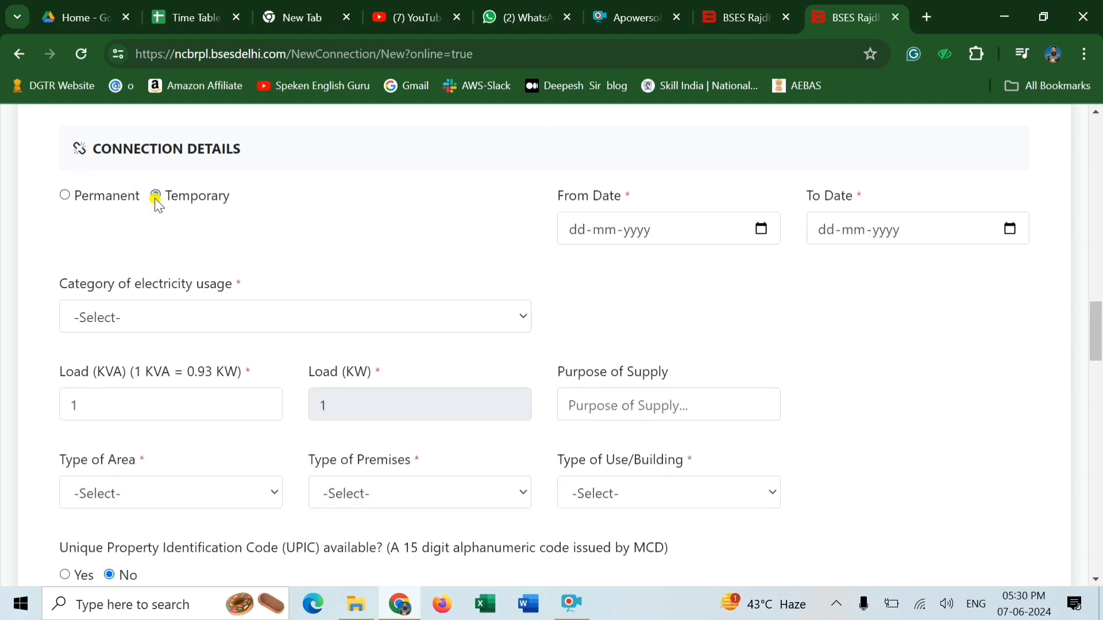
{"action": "left_click", "coordinate": [63, 195]}
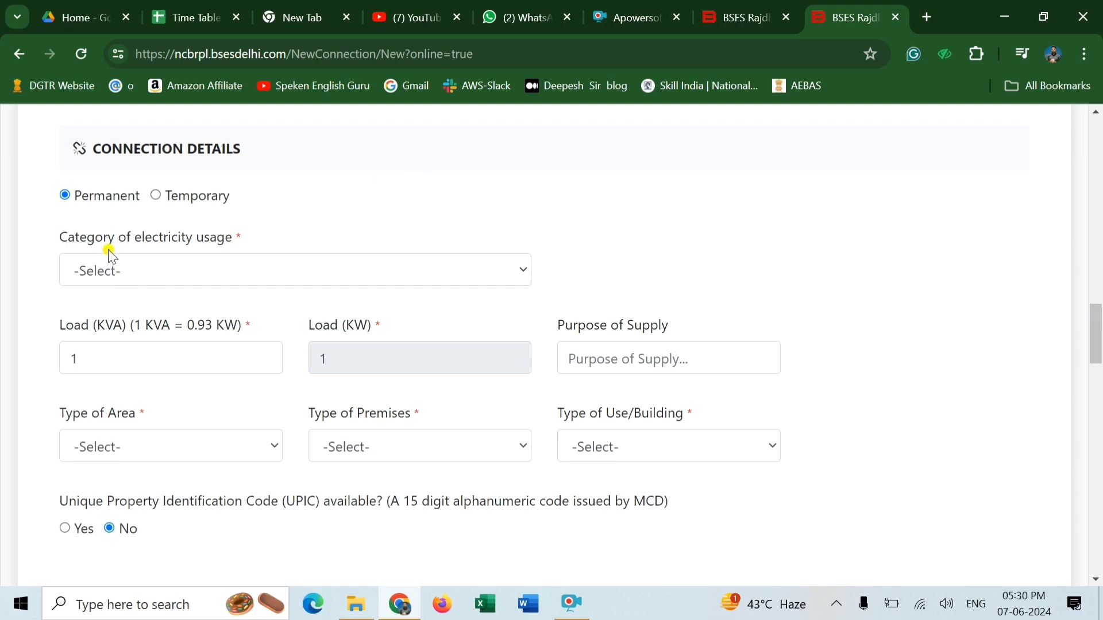
{"action": "left_click", "coordinate": [217, 266]}
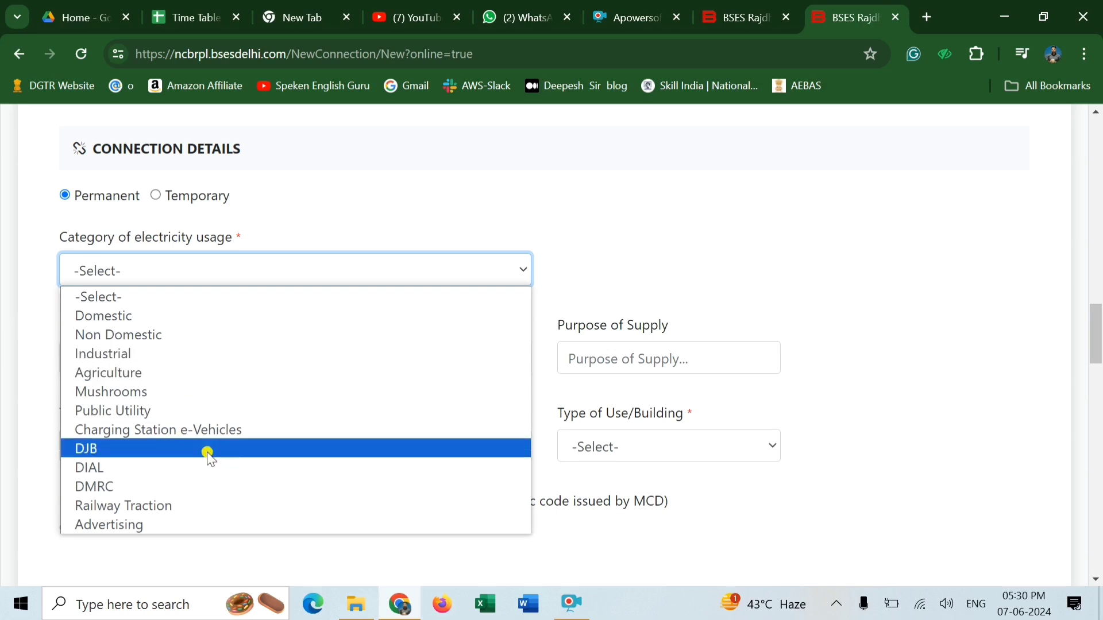
{"action": "left_click", "coordinate": [210, 323]}
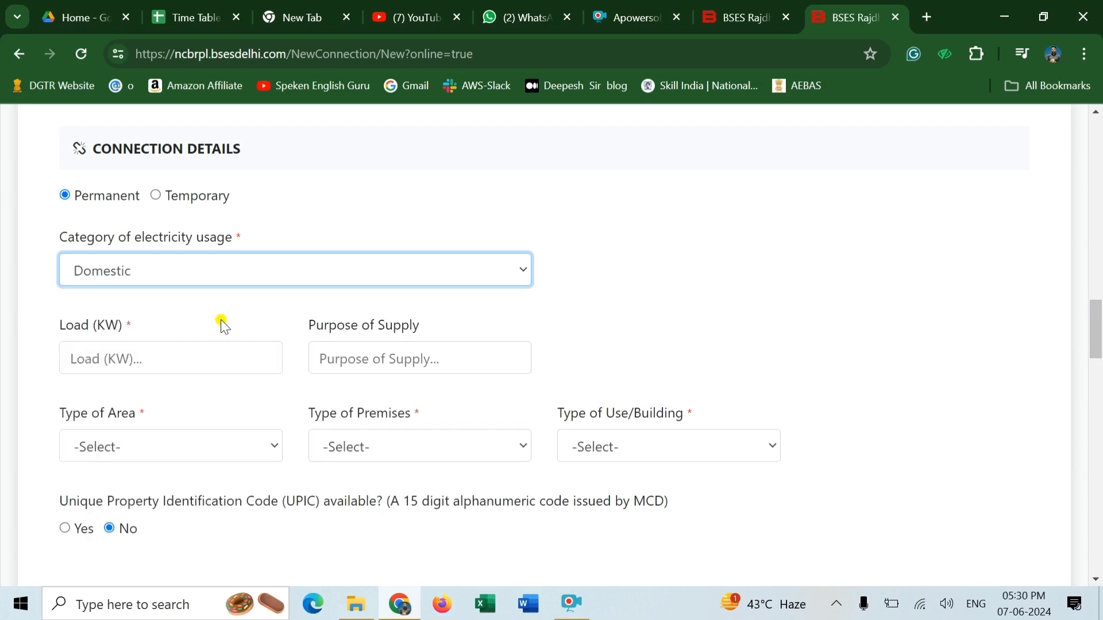
Set the load to 1 KW and fill in House Use as the purpose of supply.
{"action": "scroll", "coordinate": [221, 320], "scroll_direction": "down", "scroll_amount": 2}
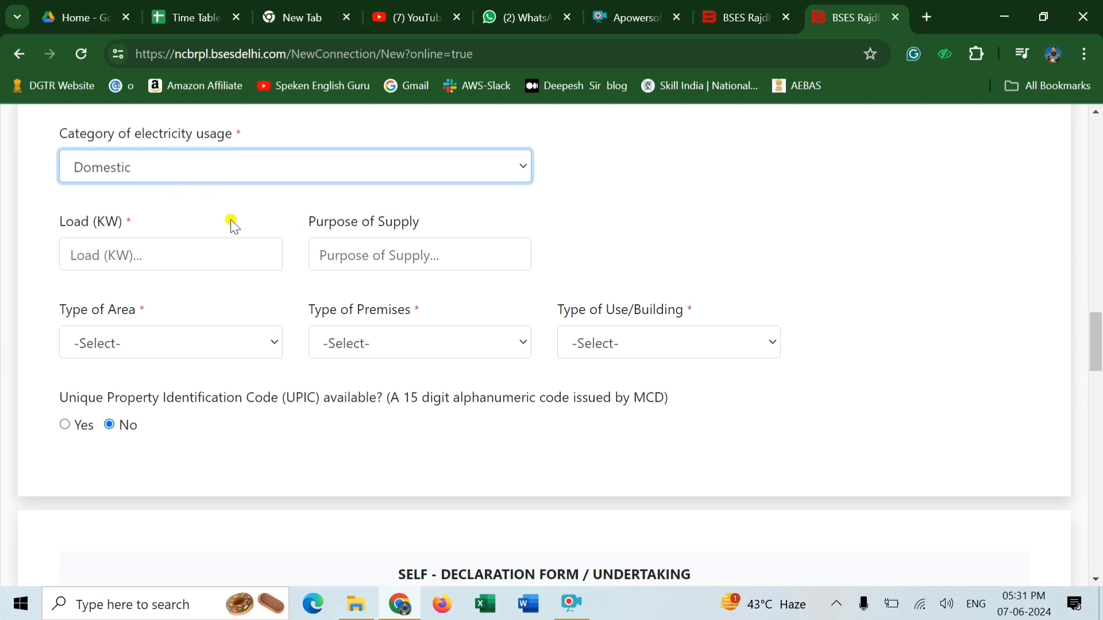
{"action": "left_click", "coordinate": [267, 253]}
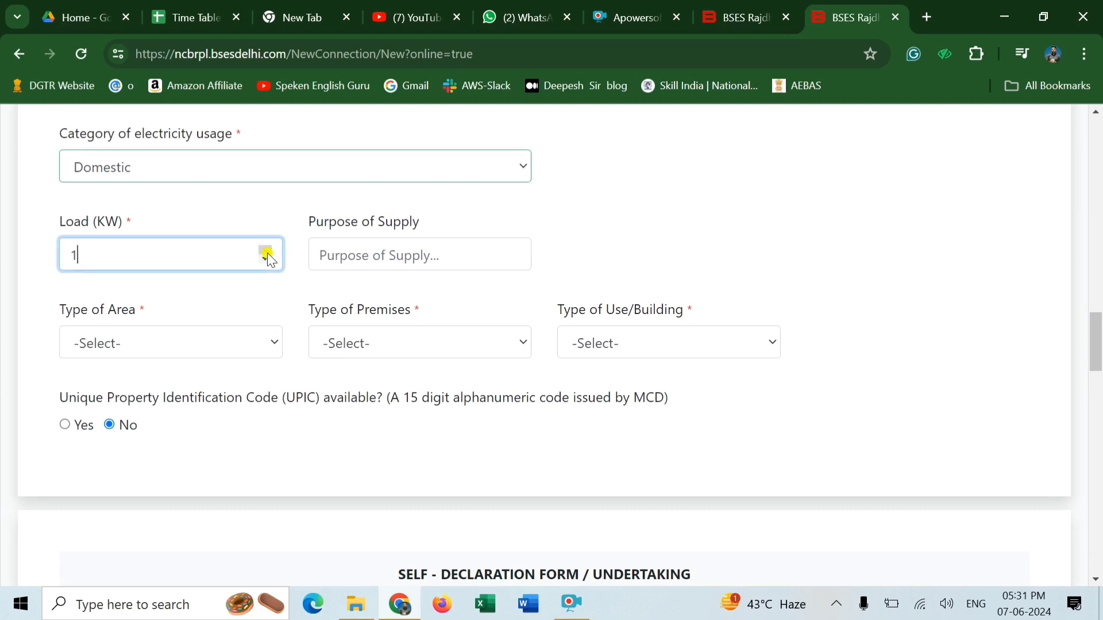
{"action": "left_click", "coordinate": [394, 255]}
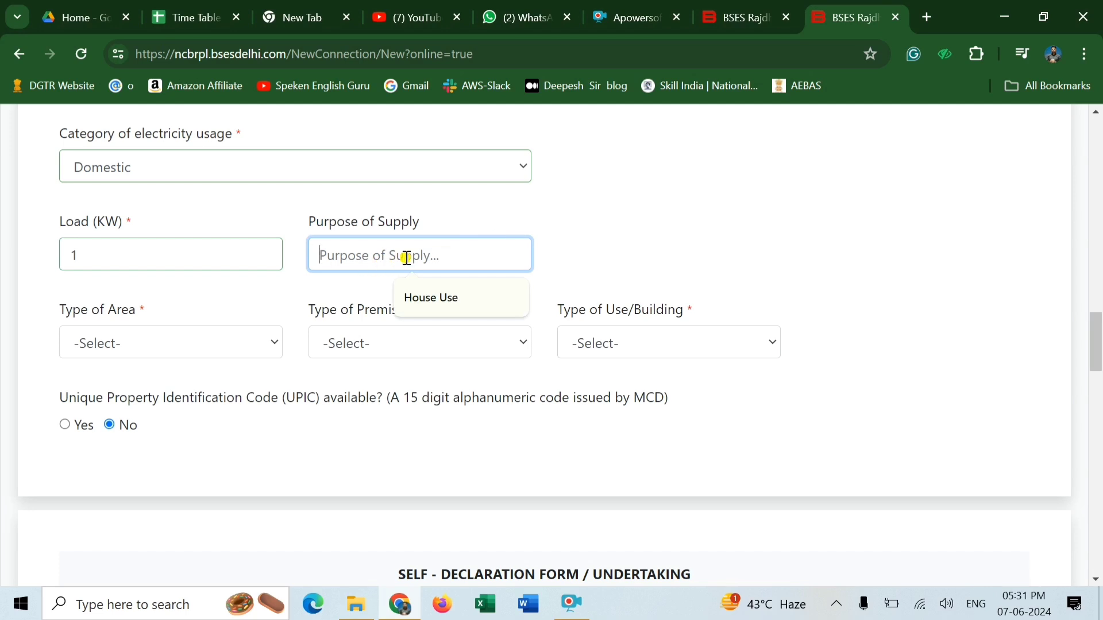
{"action": "left_click", "coordinate": [431, 297]}
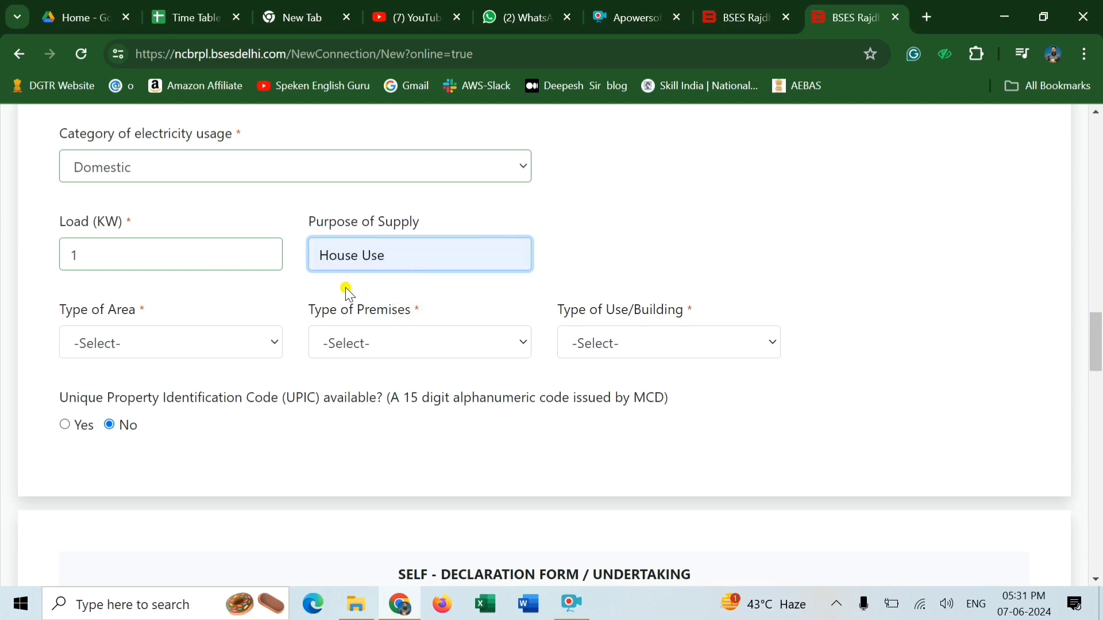
Set the type of area to Others and the type of premises to Owned.
{"action": "scroll", "coordinate": [348, 315], "scroll_direction": "down", "scroll_amount": 1}
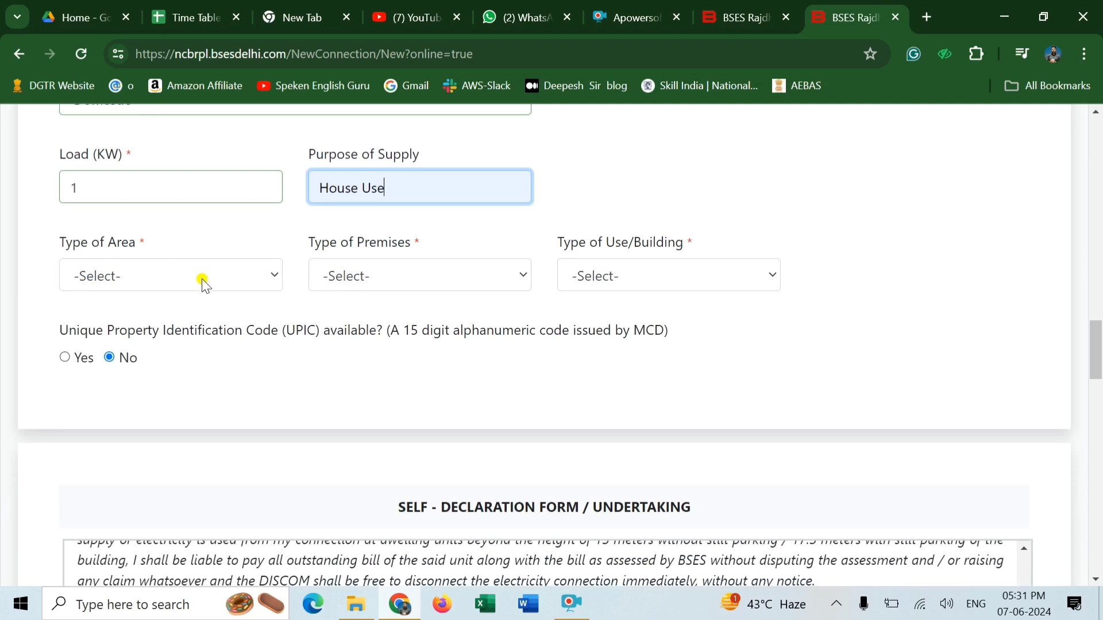
{"action": "left_click", "coordinate": [204, 281]}
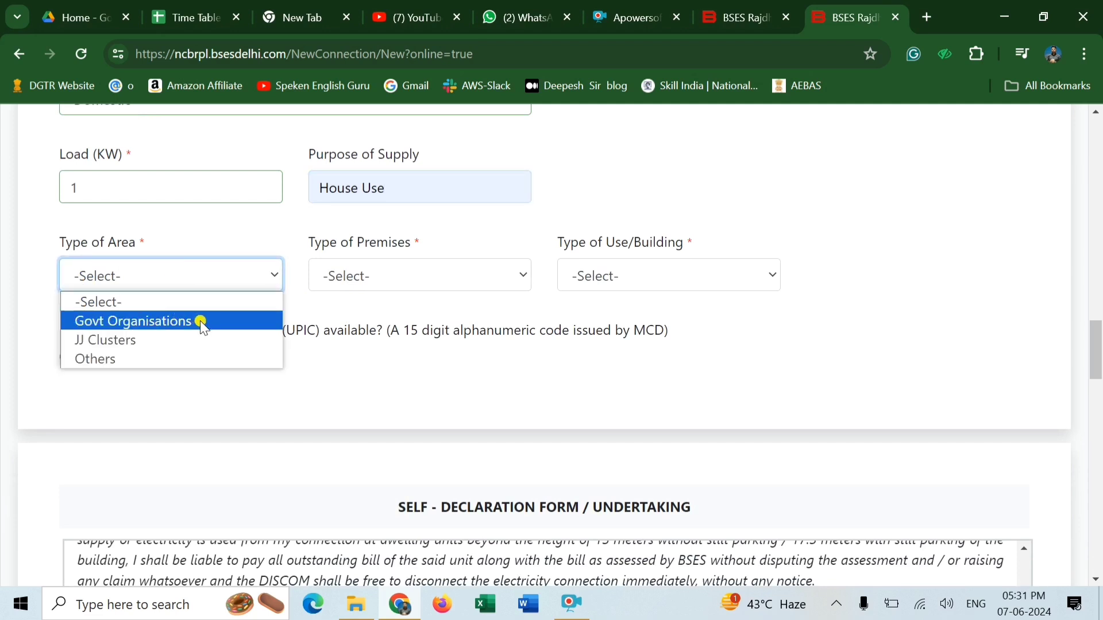
{"action": "left_click", "coordinate": [118, 359]}
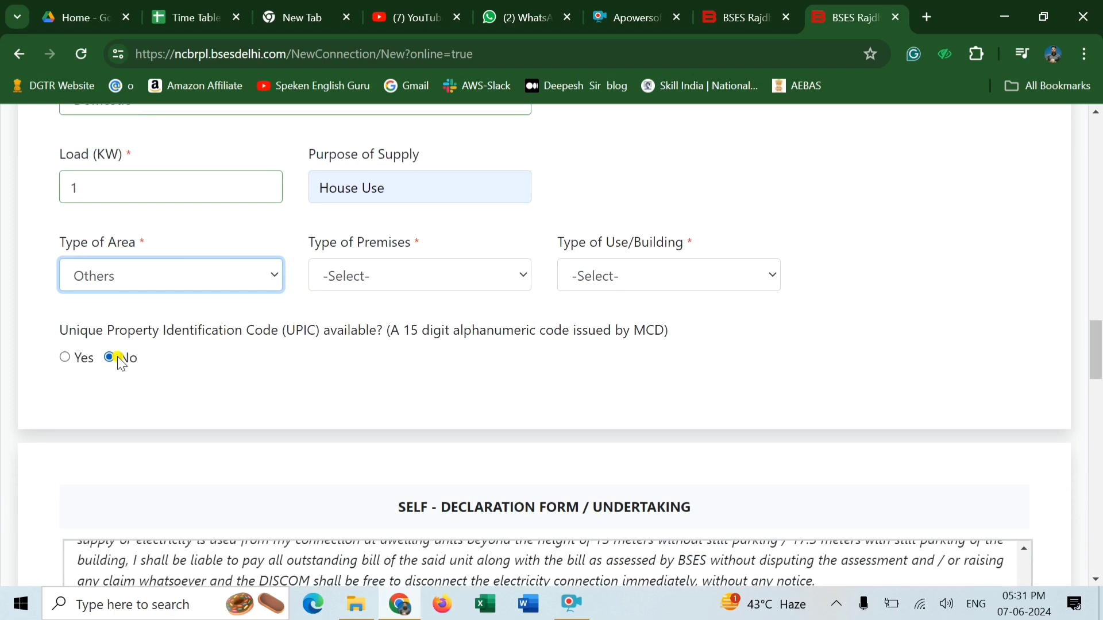
{"action": "left_click", "coordinate": [401, 277]}
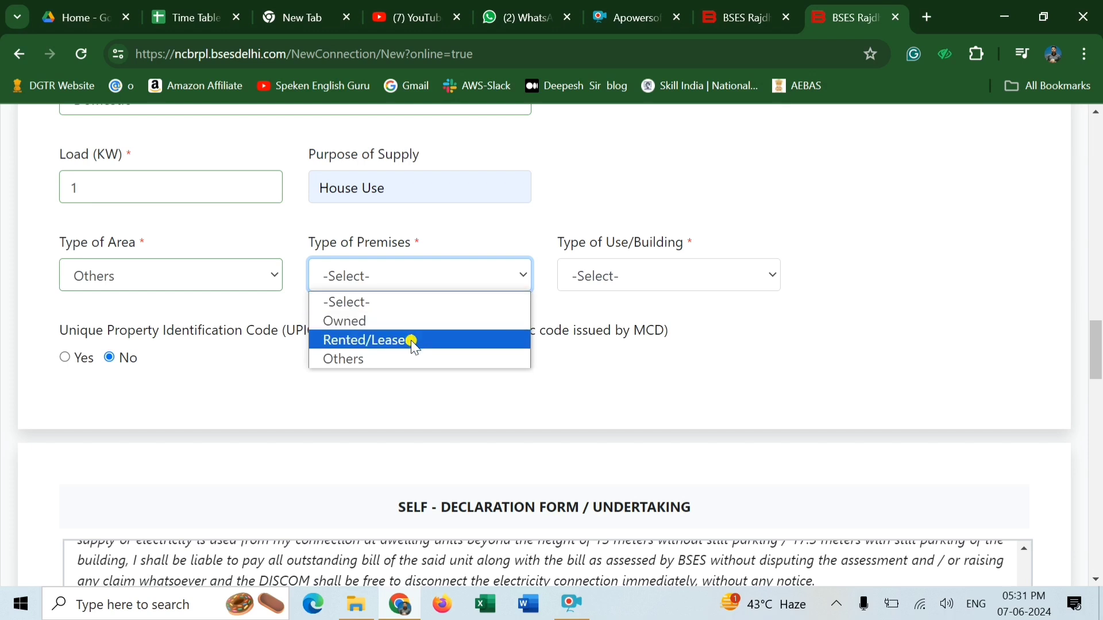
{"action": "left_click", "coordinate": [365, 320]}
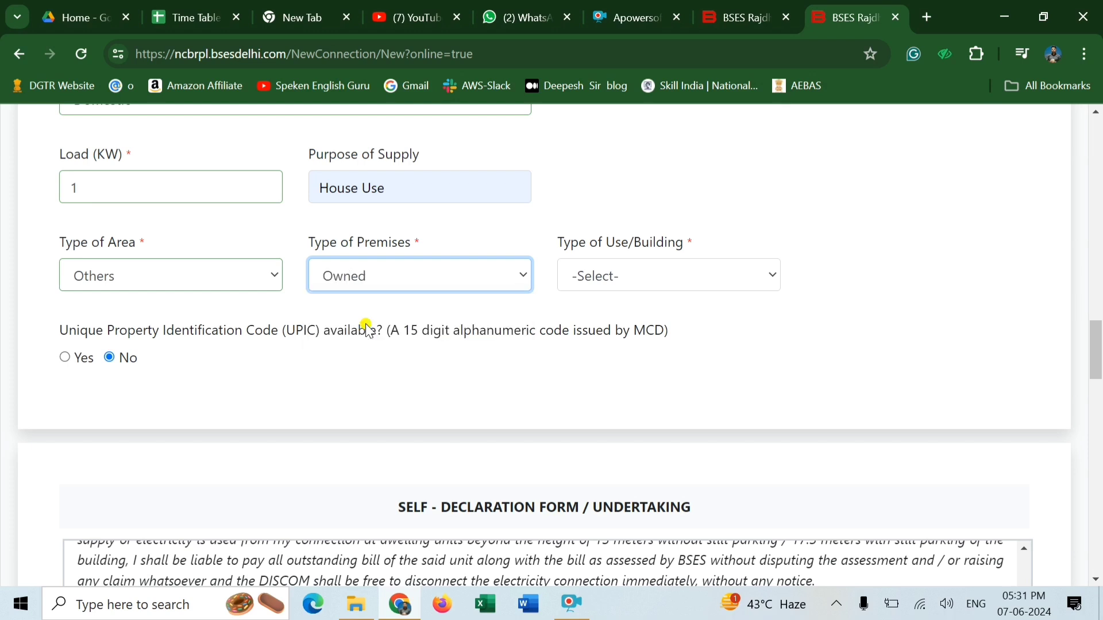
{"action": "left_click", "coordinate": [446, 289]}
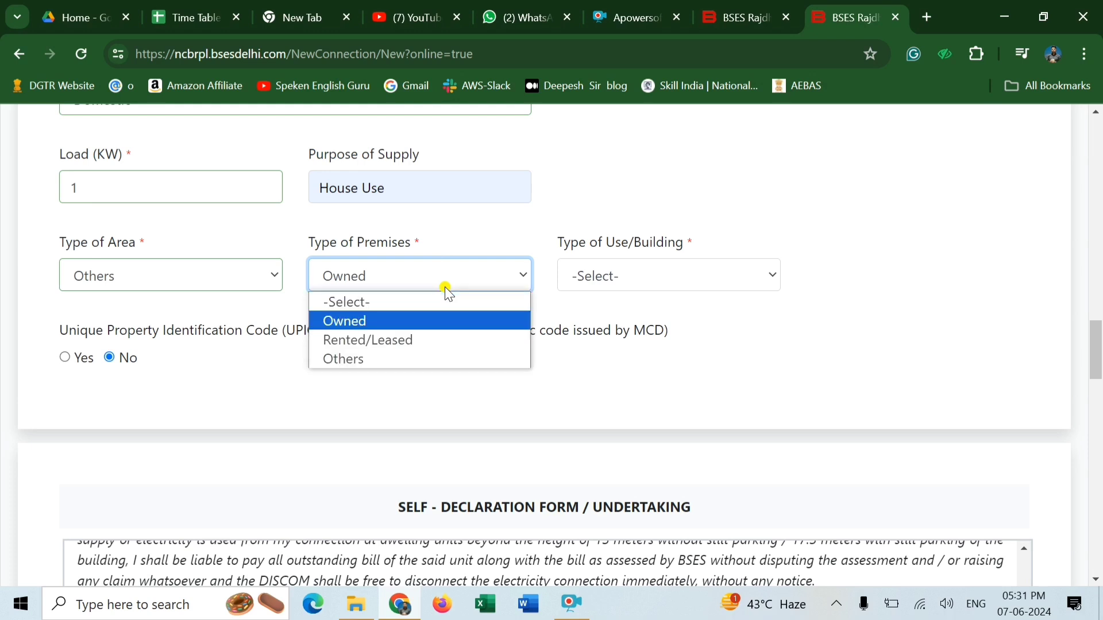
Set the type of use/building to Residential Building and mark the Unique Property Identification Code as available.
{"action": "left_click", "coordinate": [594, 278]}
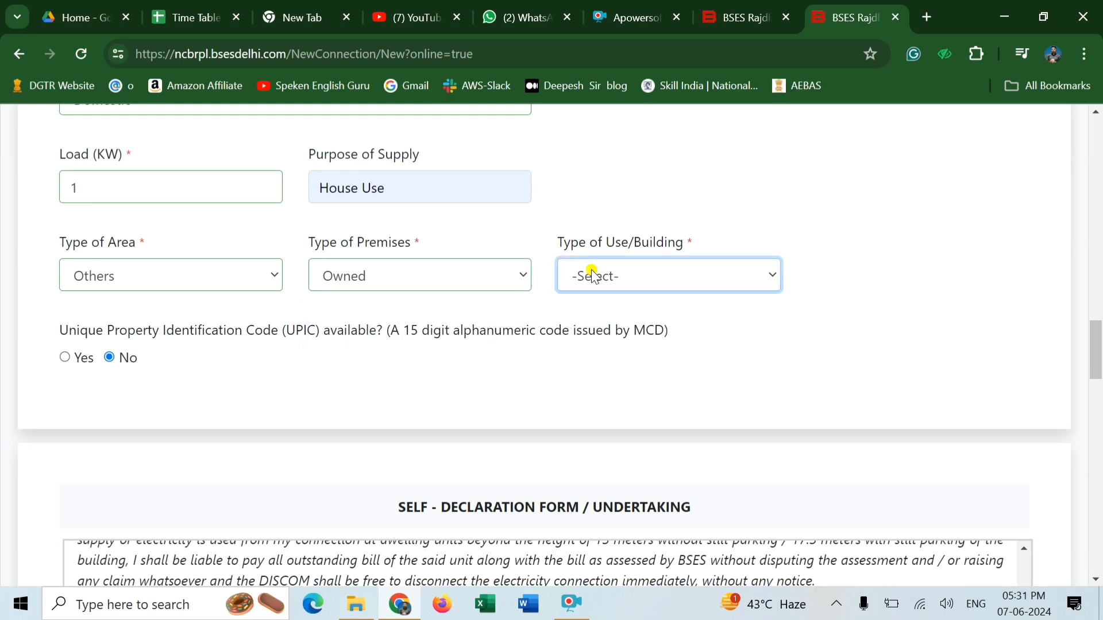
{"action": "left_click", "coordinate": [594, 277]}
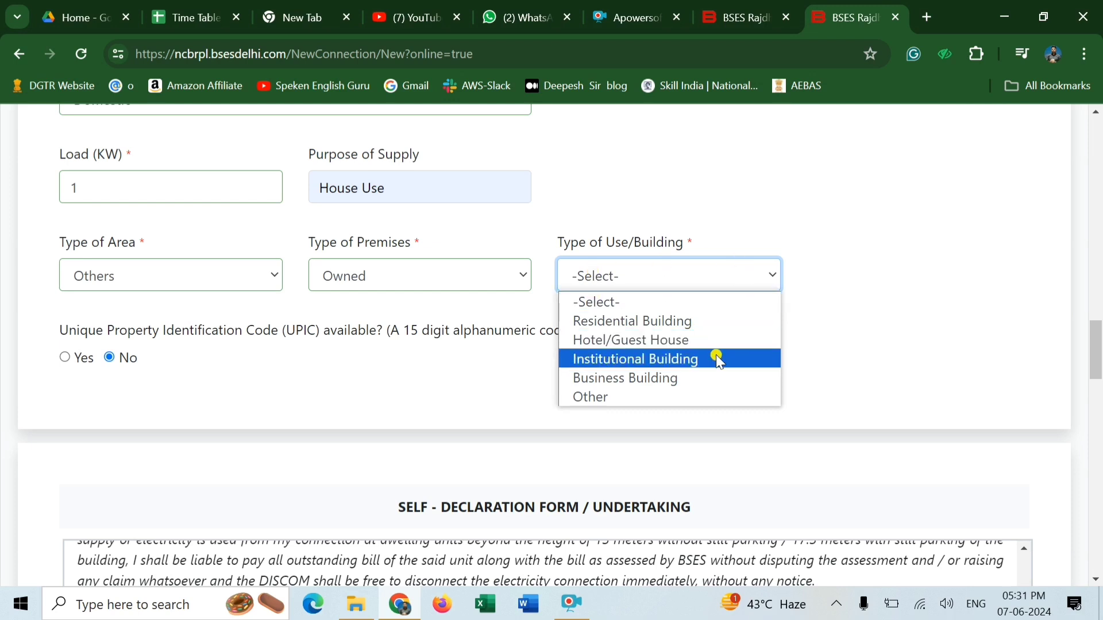
{"action": "left_click", "coordinate": [663, 328]}
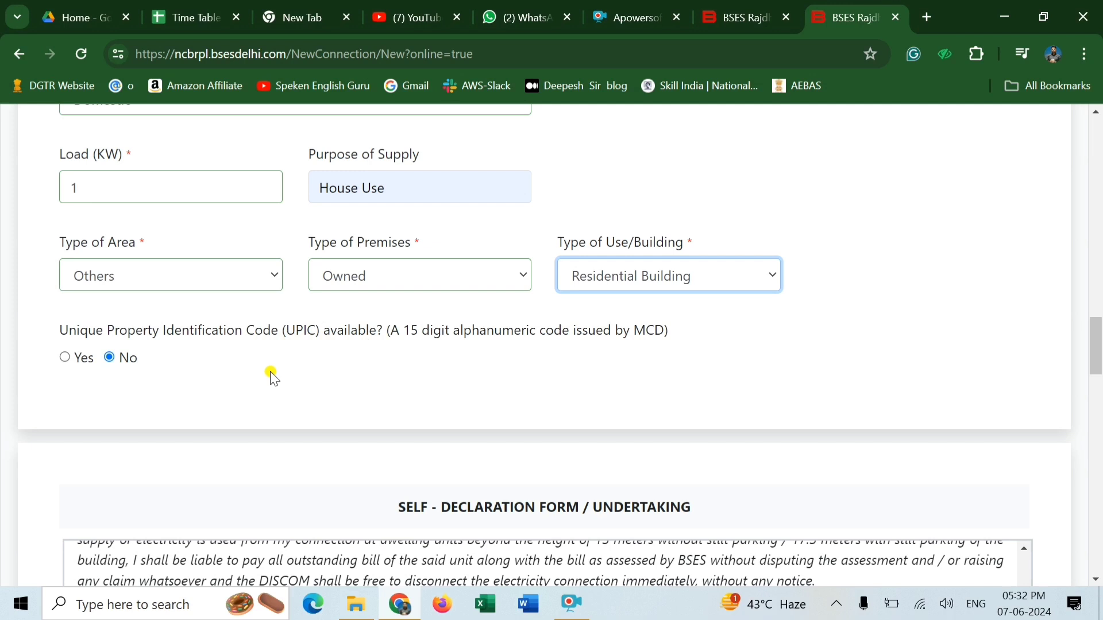
{"action": "left_click", "coordinate": [56, 355]}
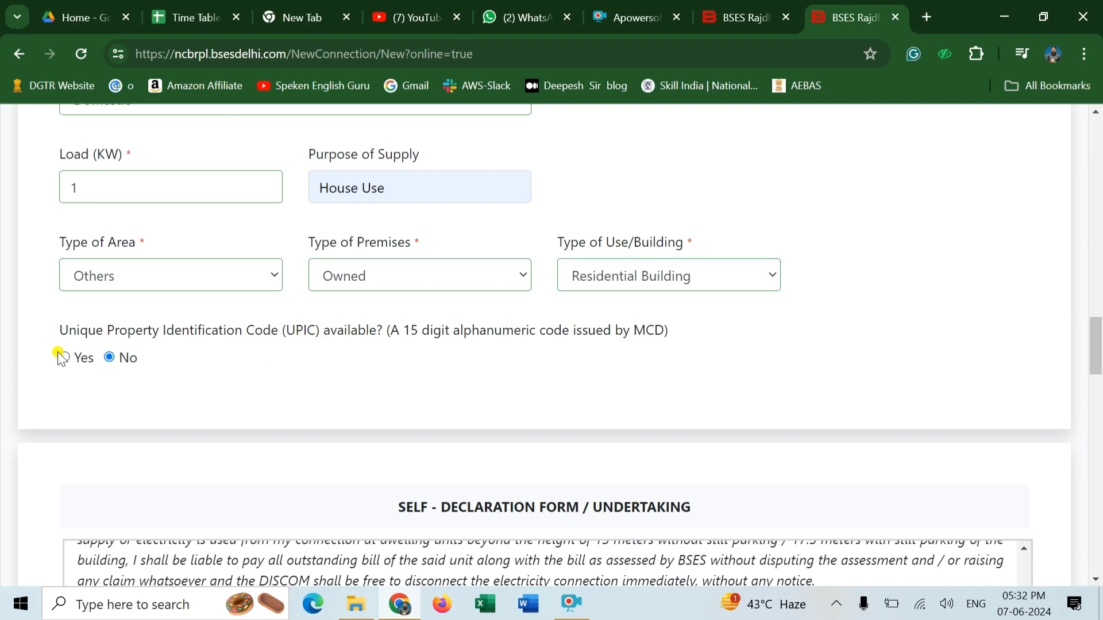
{"action": "left_click", "coordinate": [66, 357]}
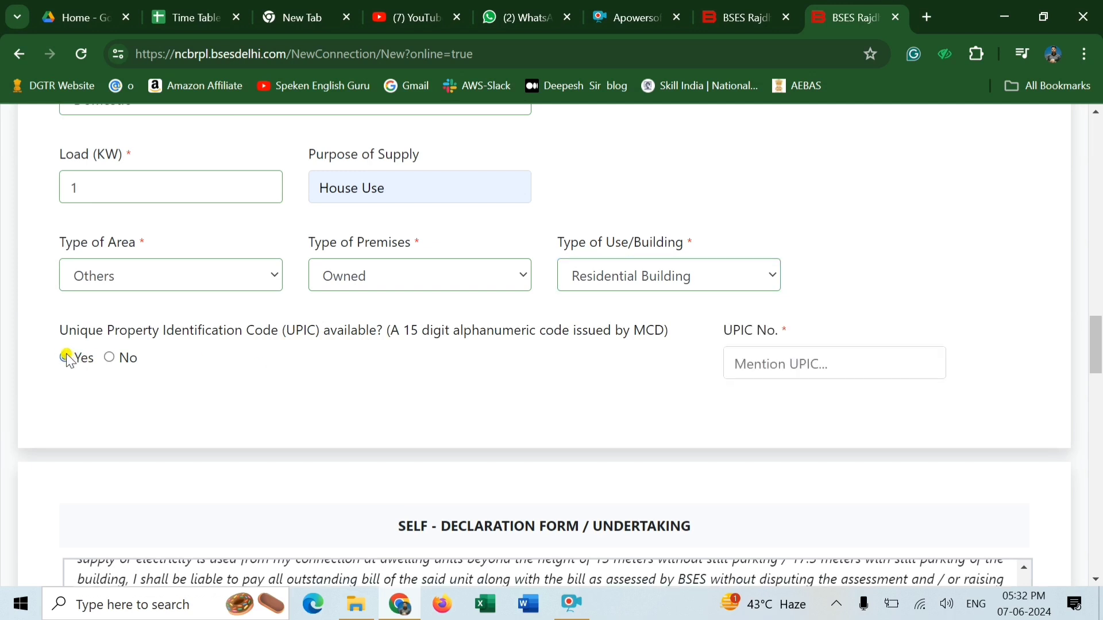
Mark the Unique Property Identification Code as not available and look over the self-declaration form and undertaking.
{"action": "left_click", "coordinate": [109, 358]}
{"action": "scroll", "coordinate": [362, 352], "scroll_direction": "down", "scroll_amount": 15}
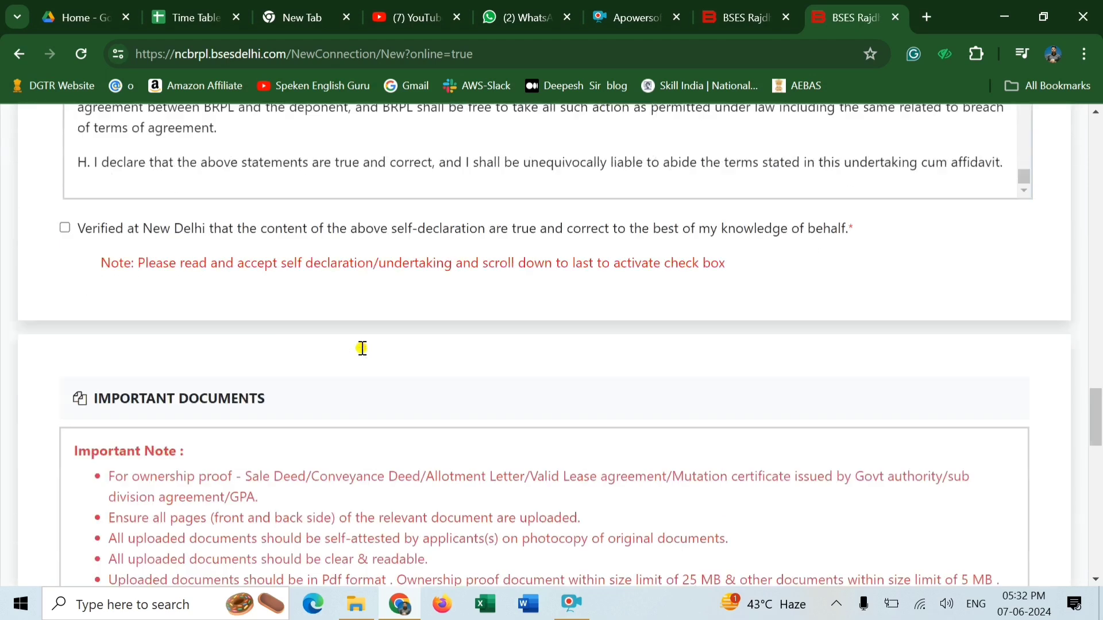
{"action": "scroll", "coordinate": [362, 348], "scroll_direction": "up", "scroll_amount": 5}
{"action": "scroll", "coordinate": [362, 347], "scroll_direction": "up", "scroll_amount": 2}
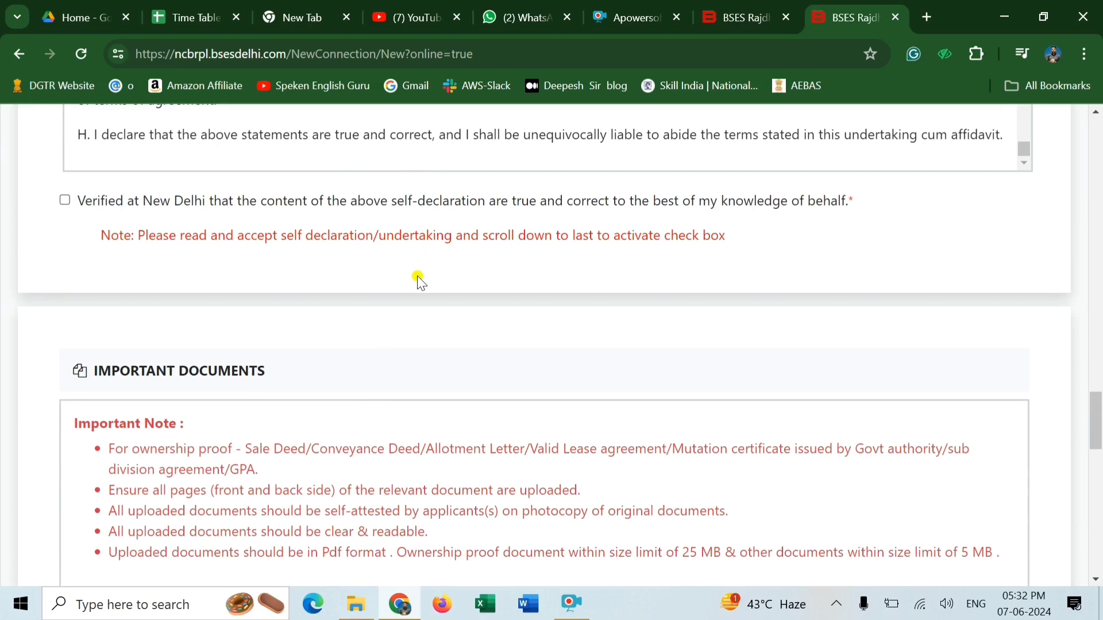
{"action": "scroll", "coordinate": [418, 278], "scroll_direction": "up", "scroll_amount": 10}
{"action": "scroll", "coordinate": [411, 409], "scroll_direction": "down", "scroll_amount": 3}
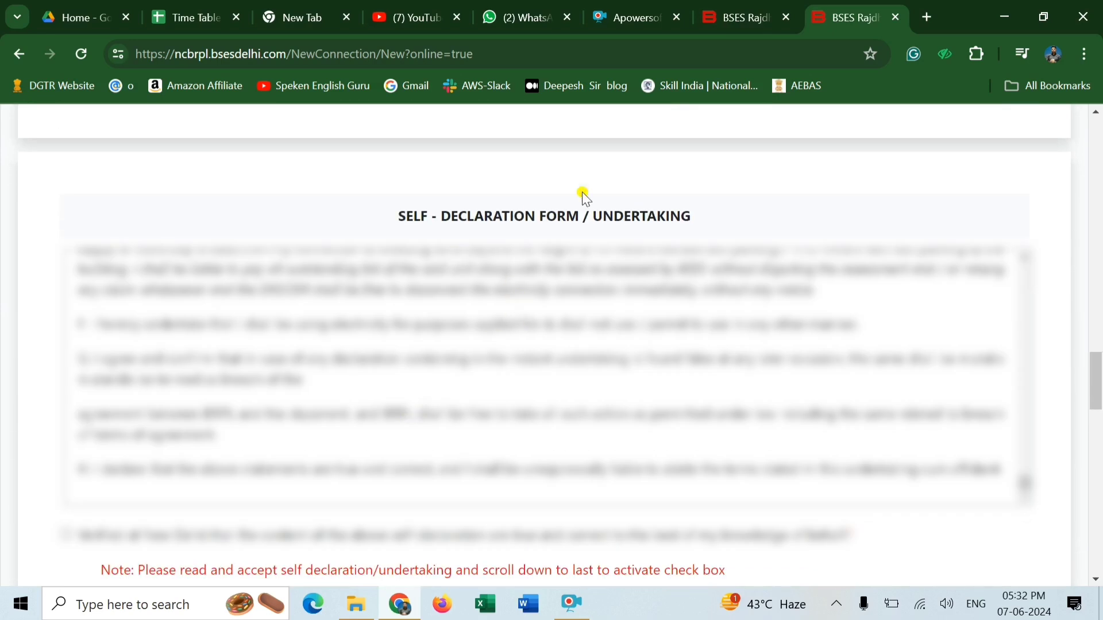
{"action": "scroll", "coordinate": [556, 351], "scroll_direction": "up", "scroll_amount": 5}
{"action": "scroll", "coordinate": [555, 351], "scroll_direction": "down", "scroll_amount": 10}
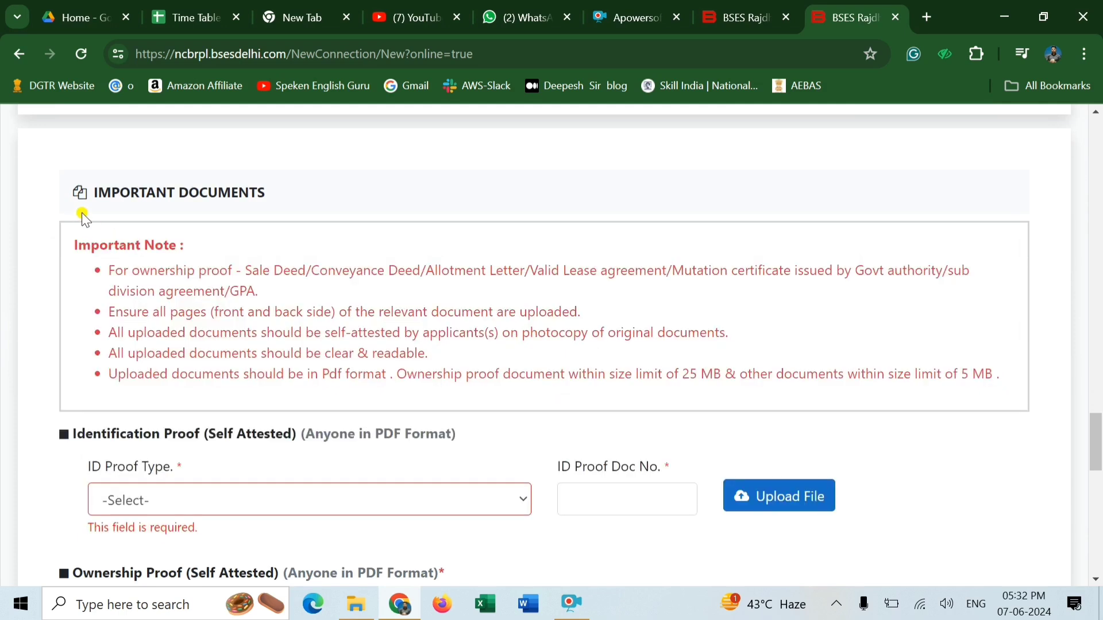
Set the ID proof type to Aadhaar Card and fill in the ID proof document number.
{"action": "scroll", "coordinate": [419, 333], "scroll_direction": "down", "scroll_amount": 3}
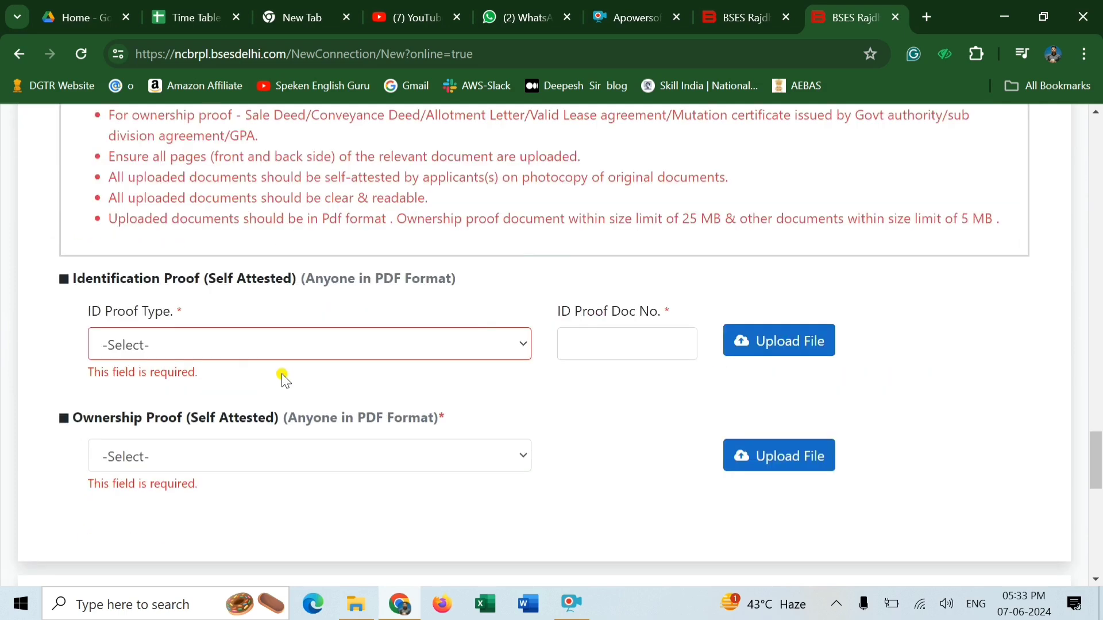
{"action": "left_click", "coordinate": [413, 346]}
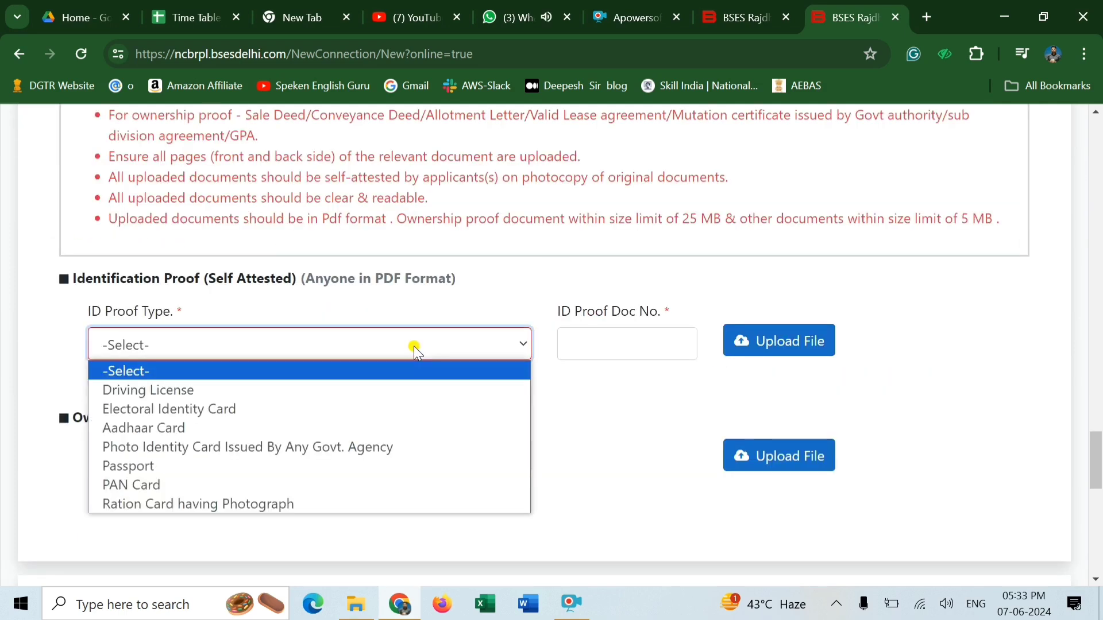
{"action": "left_click", "coordinate": [262, 430]}
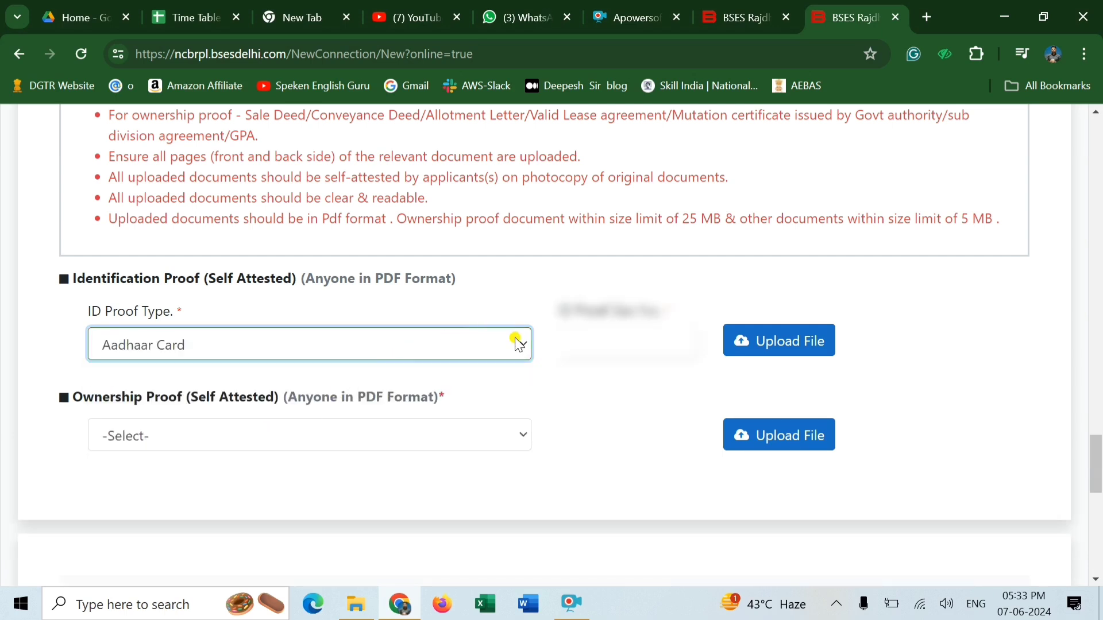
{"action": "left_click", "coordinate": [599, 343]}
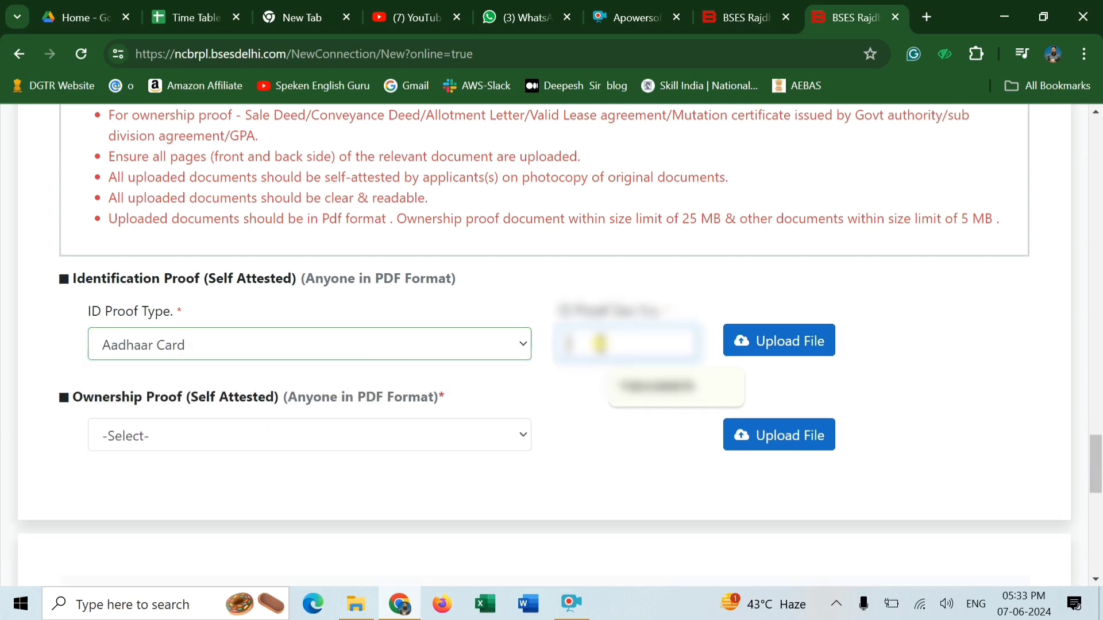
{"action": "left_click", "coordinate": [673, 395]}
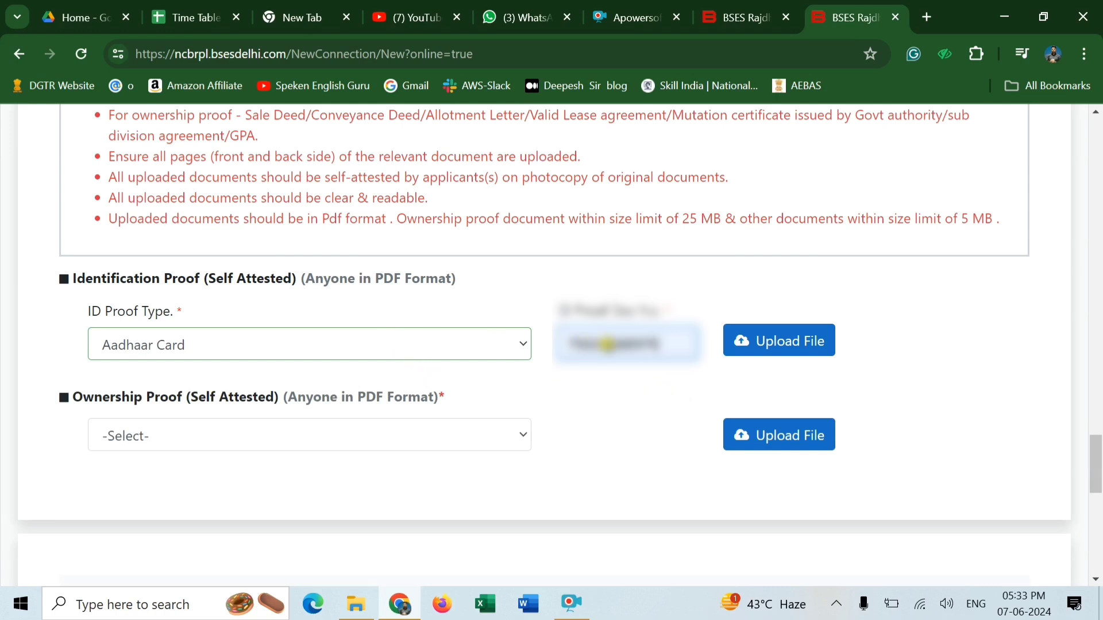
Upload the PDF Bhabhiaadharcard1111 from Downloads as the identification proof.
{"action": "left_click", "coordinate": [804, 342]}
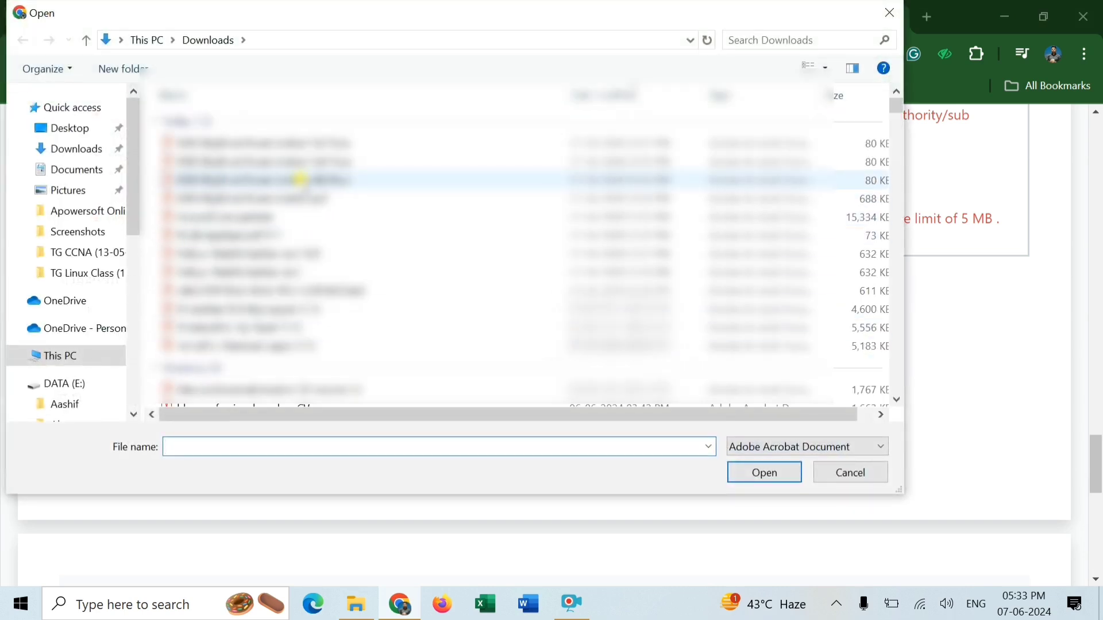
{"action": "left_click", "coordinate": [262, 236]}
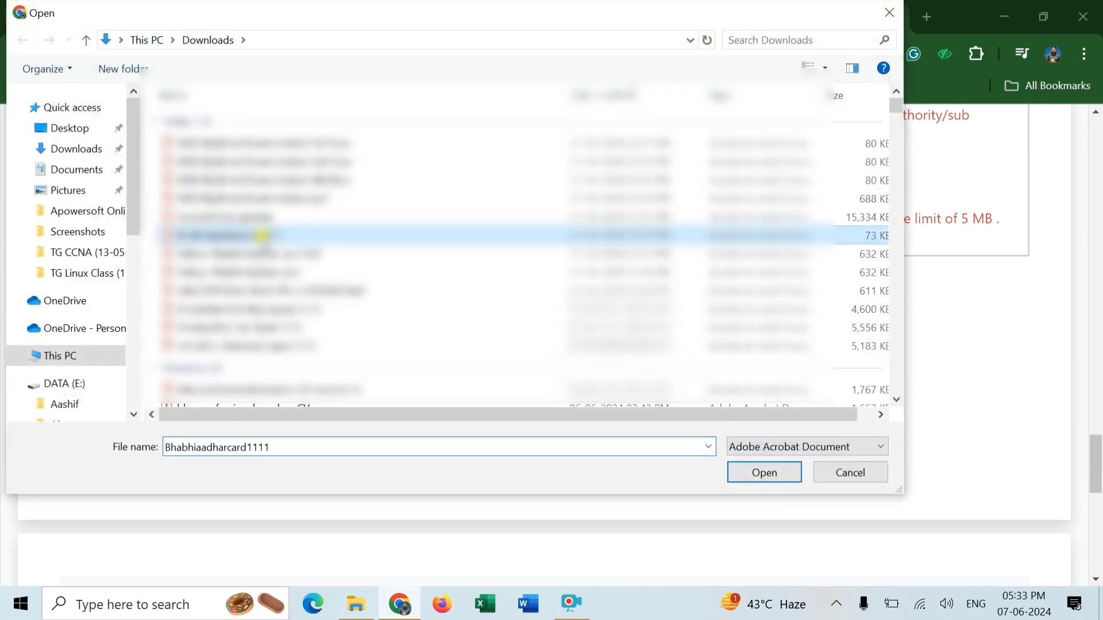
{"action": "left_click", "coordinate": [764, 474]}
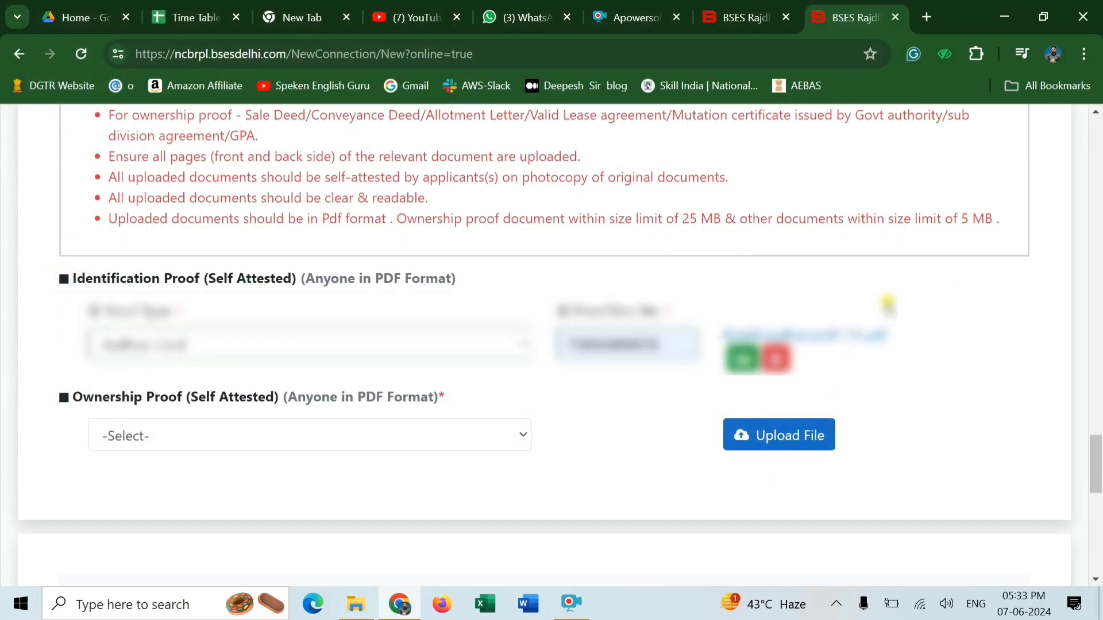
Preview the uploaded identification proof document and close the preview window.
{"action": "left_click", "coordinate": [743, 360]}
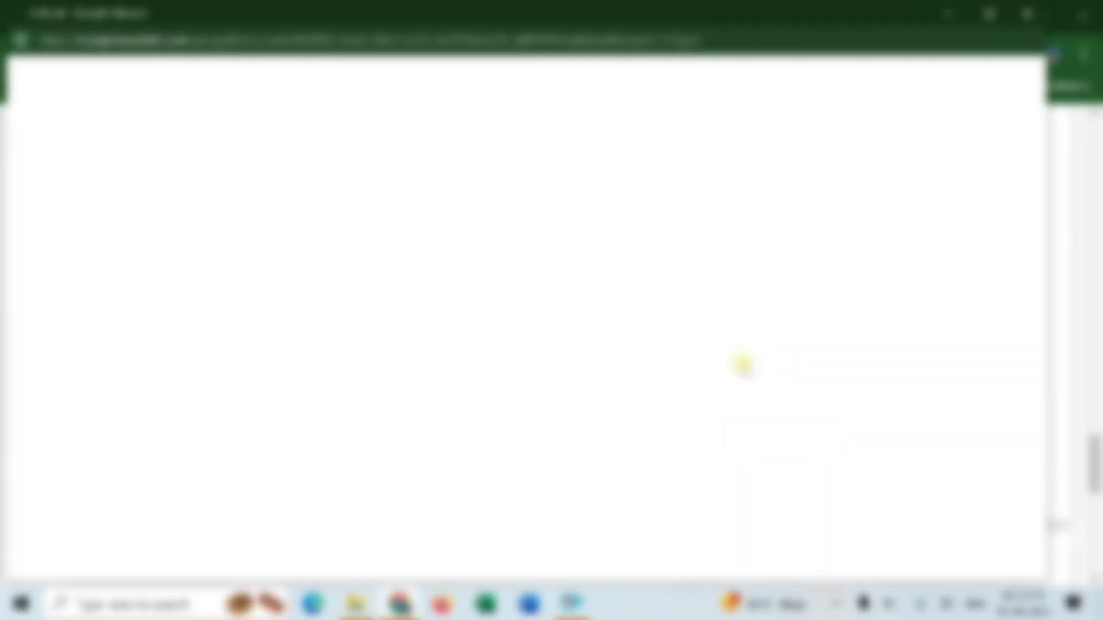
{"action": "scroll", "coordinate": [650, 371], "scroll_direction": "down", "scroll_amount": 8}
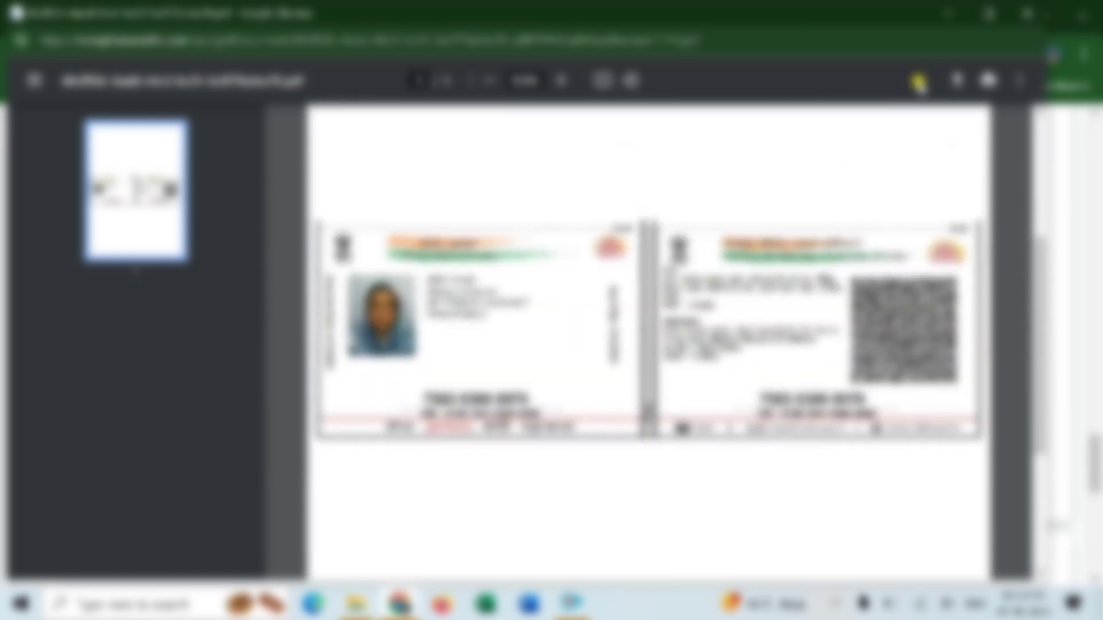
{"action": "left_click", "coordinate": [1029, 13]}
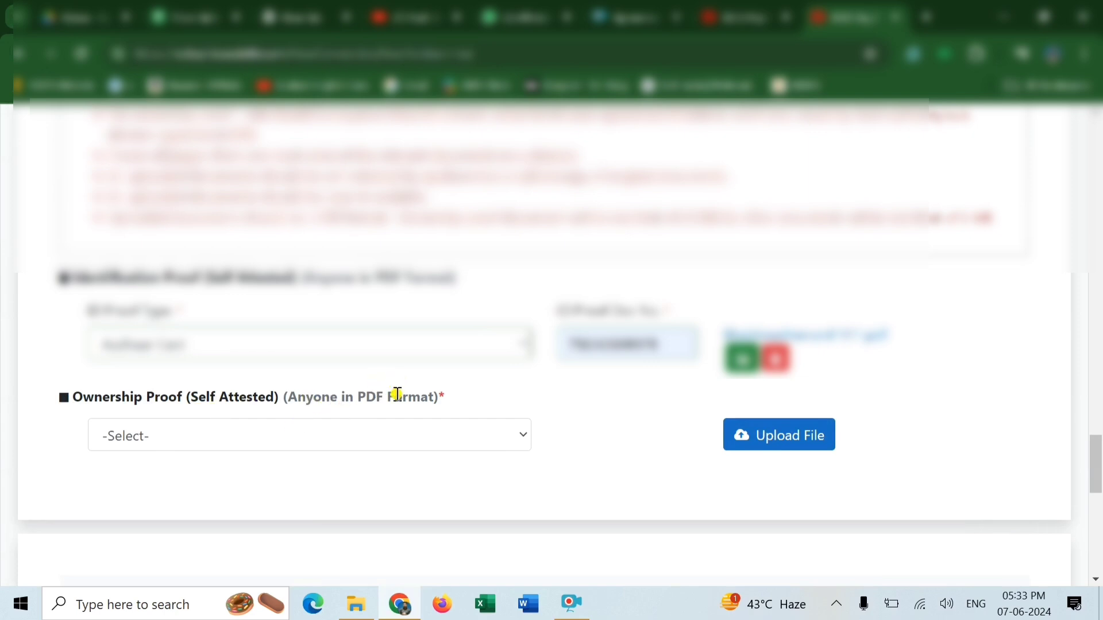
Set the ownership proof to GPA (Last 5 Years Chain) and upload the PDF ilovepdf_mergednew for it.
{"action": "left_click", "coordinate": [396, 435]}
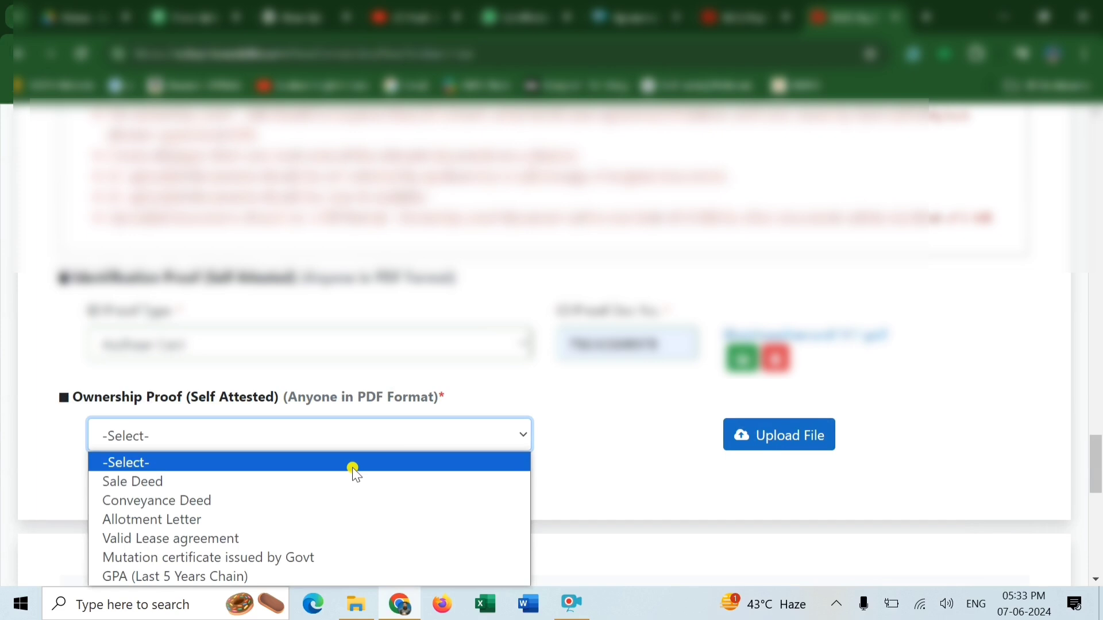
{"action": "left_click", "coordinate": [481, 353]}
{"action": "scroll", "coordinate": [480, 352], "scroll_direction": "down", "scroll_amount": 2}
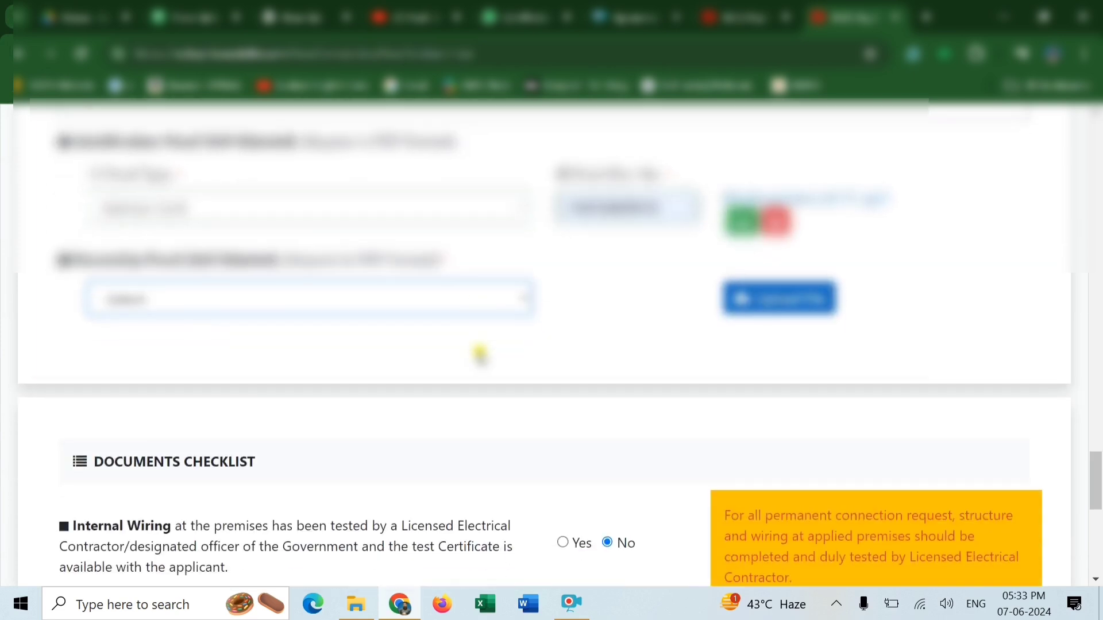
{"action": "left_click", "coordinate": [504, 287]}
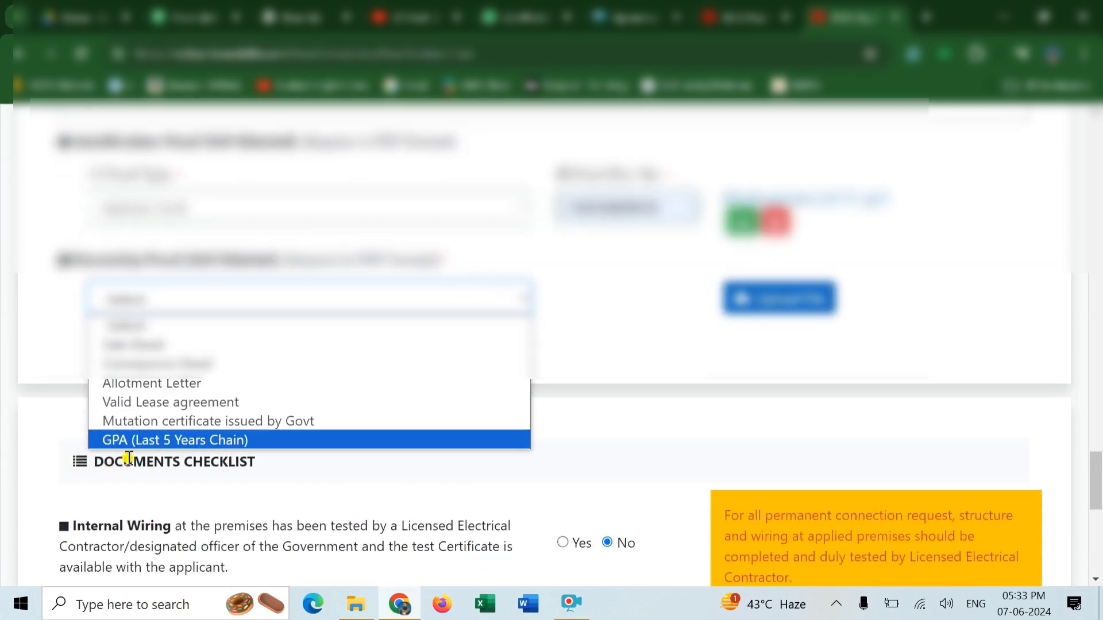
{"action": "left_click", "coordinate": [238, 439]}
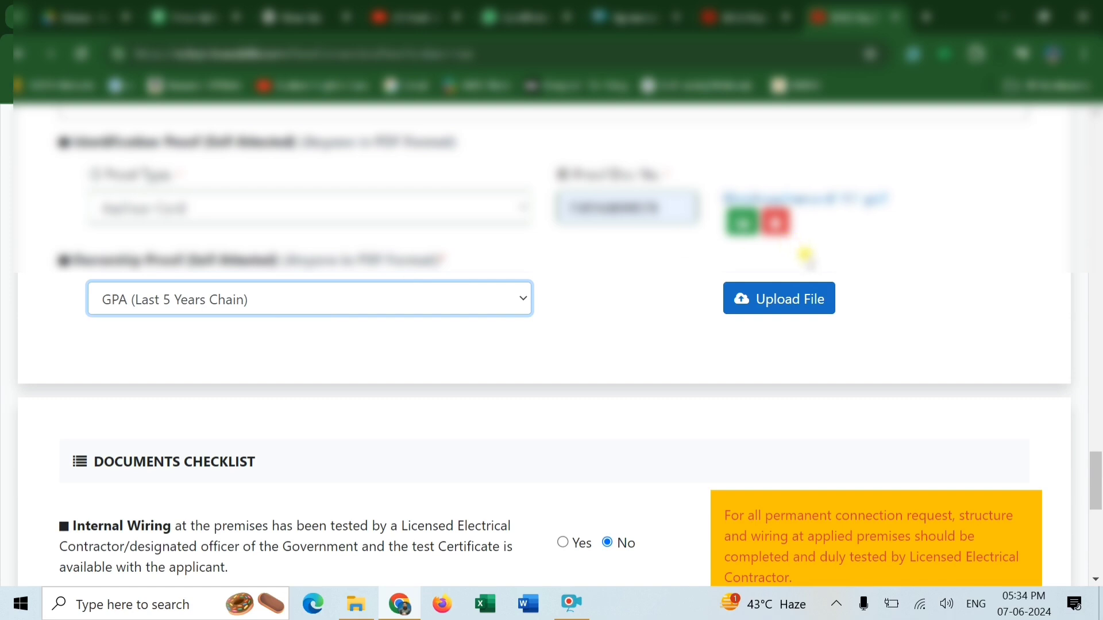
{"action": "left_click", "coordinate": [802, 299]}
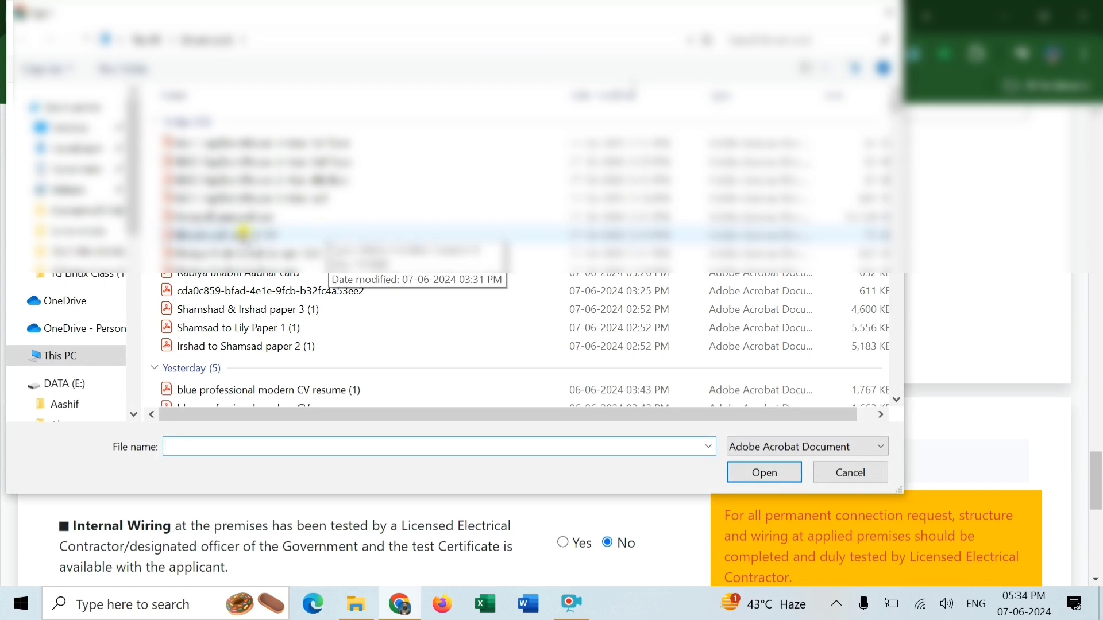
{"action": "left_click", "coordinate": [277, 219]}
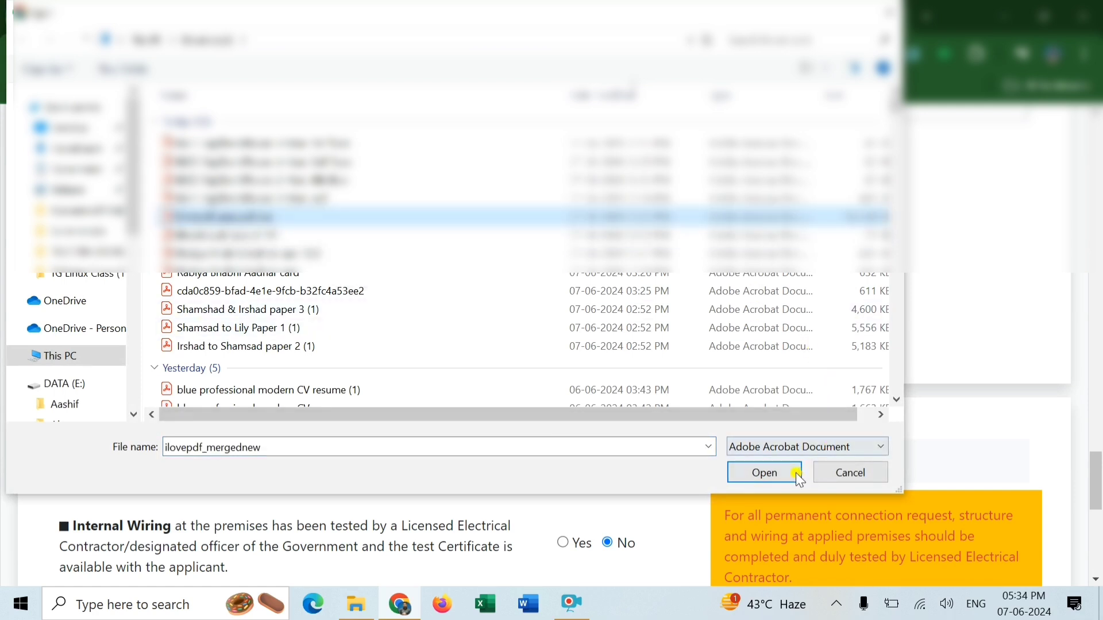
{"action": "left_click", "coordinate": [768, 476]}
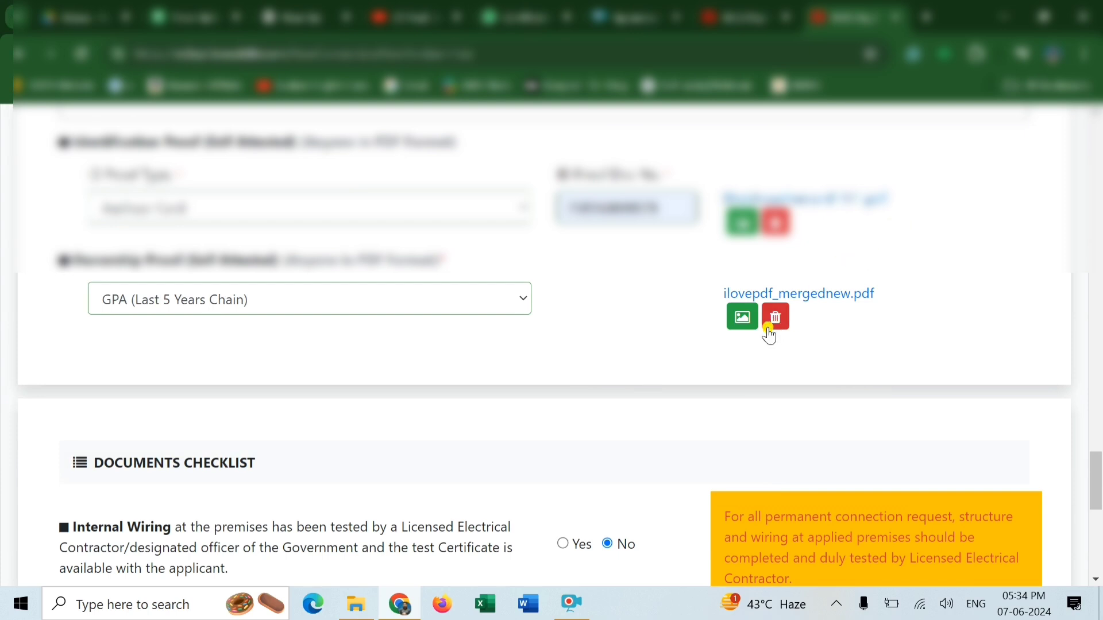
Preview the pages of the uploaded ownership proof document and close the preview window.
{"action": "left_click", "coordinate": [739, 315]}
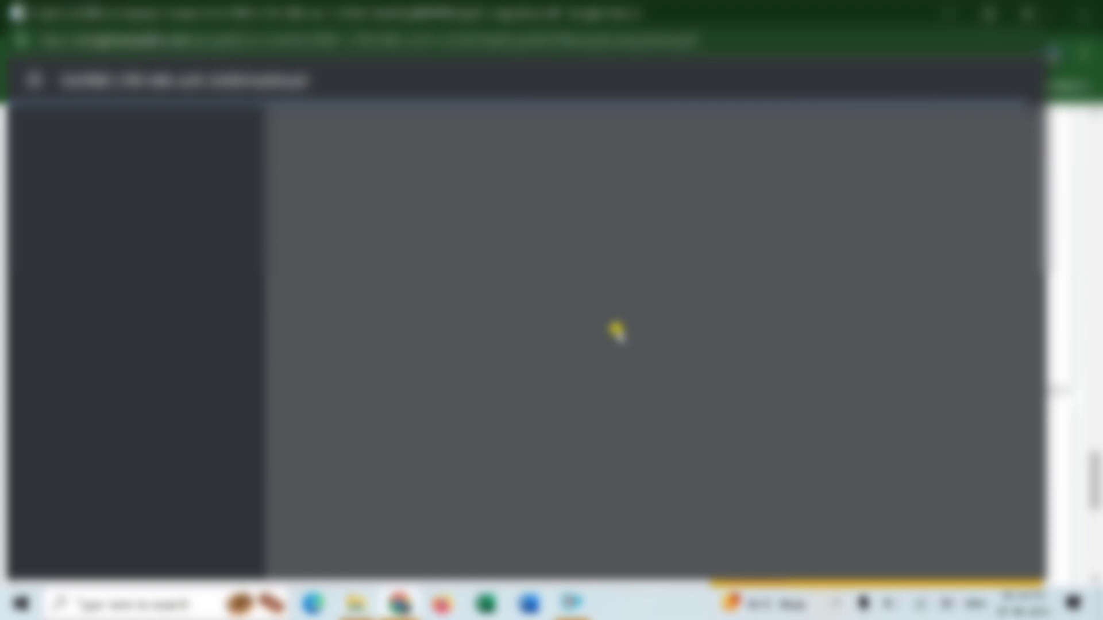
{"action": "scroll", "coordinate": [601, 386], "scroll_direction": "down", "scroll_amount": 20}
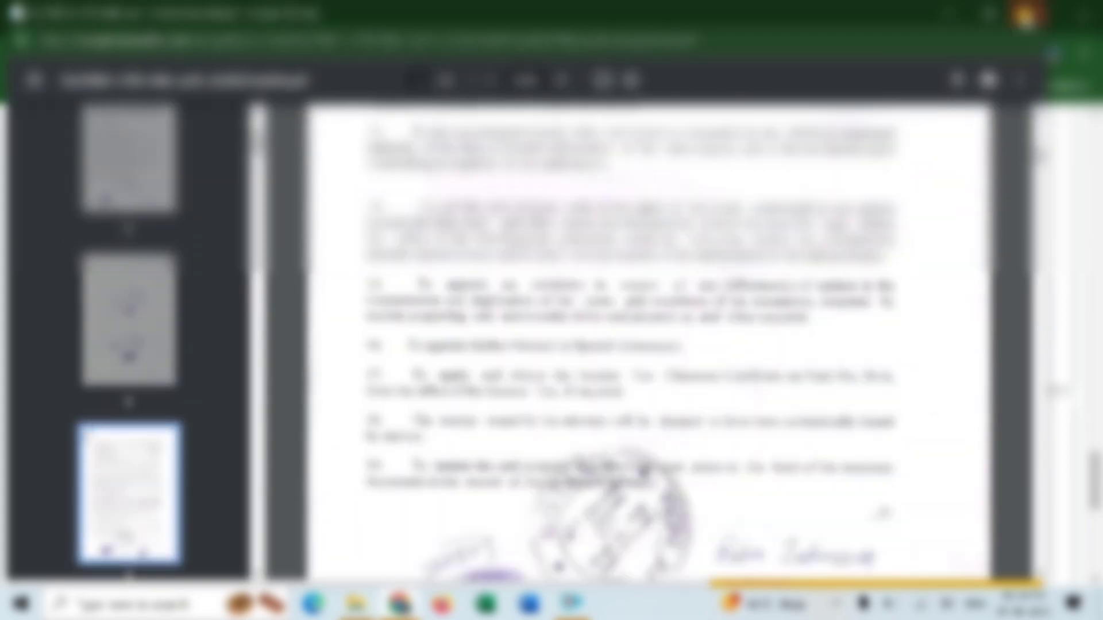
{"action": "left_click", "coordinate": [1028, 12]}
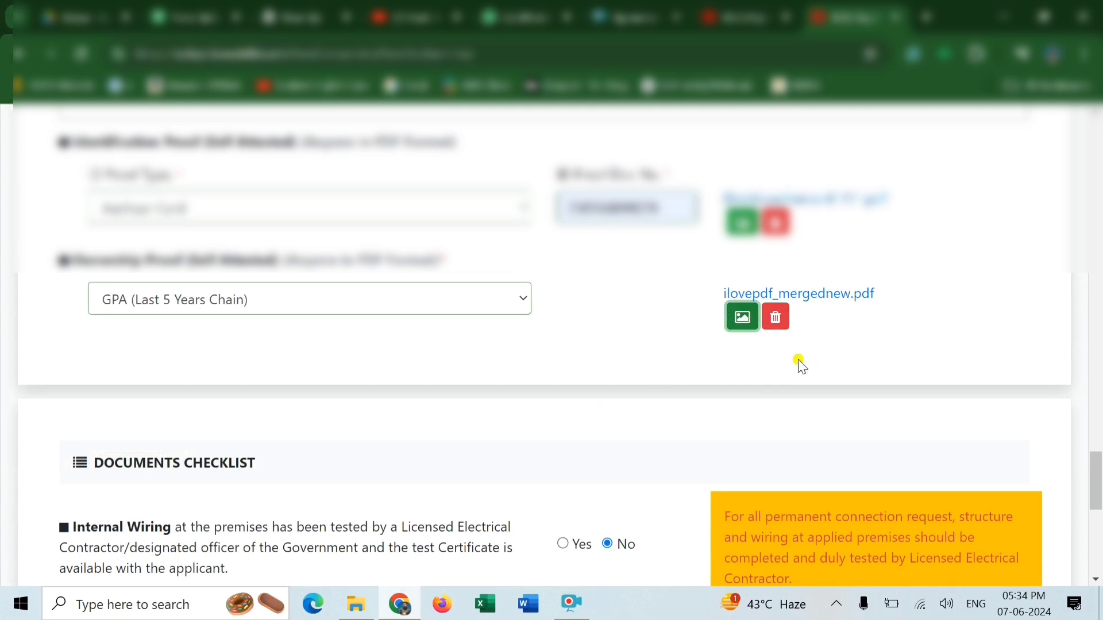
Try Yes for the internal wiring test certificate in the documents checklist and return the answer to No.
{"action": "scroll", "coordinate": [634, 353], "scroll_direction": "down", "scroll_amount": 4}
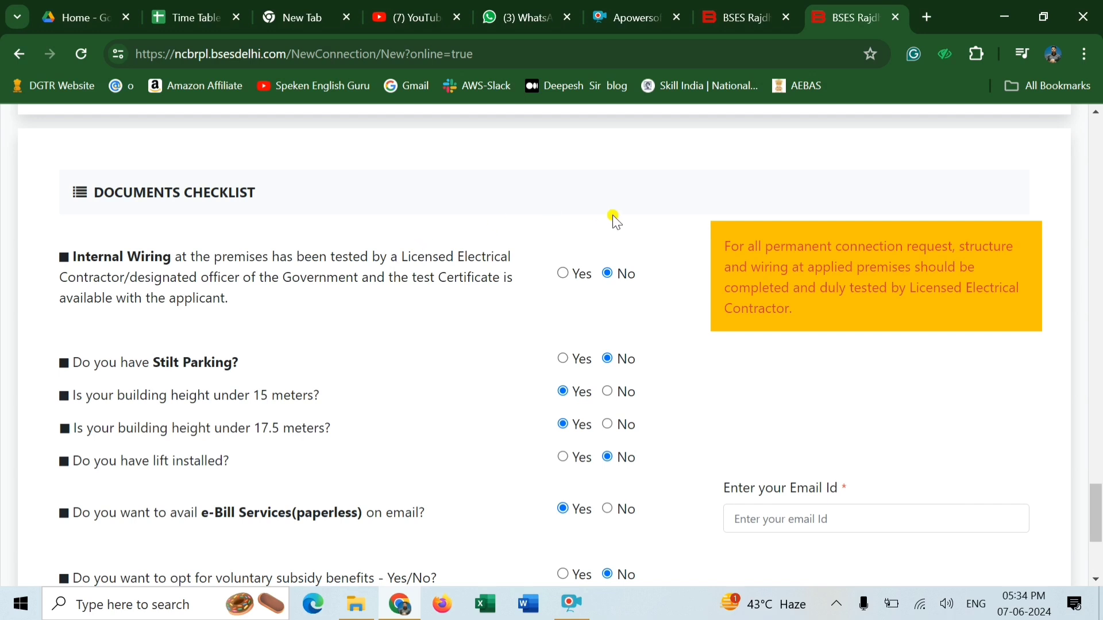
{"action": "left_click", "coordinate": [562, 274]}
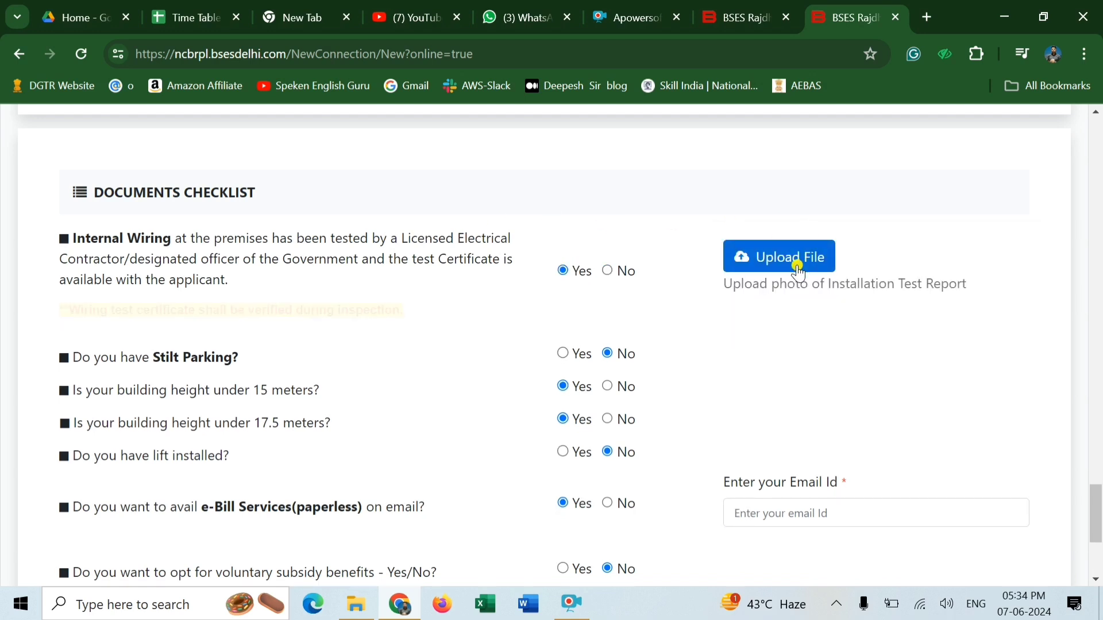
{"action": "left_click", "coordinate": [610, 270]}
Review the stilt parking, building height and lift questions in the documents checklist.
{"action": "scroll", "coordinate": [435, 278], "scroll_direction": "down", "scroll_amount": 3}
{"action": "scroll", "coordinate": [435, 278], "scroll_direction": "up", "scroll_amount": 2}
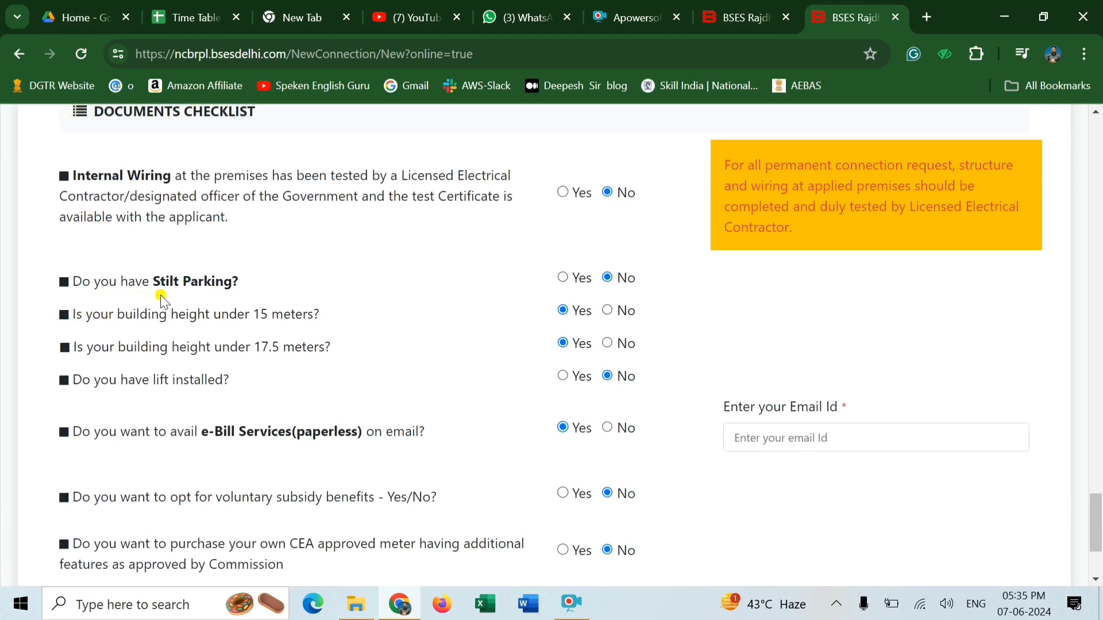
{"action": "left_click_drag", "start_coordinate": [162, 287], "coordinate": [224, 288]}
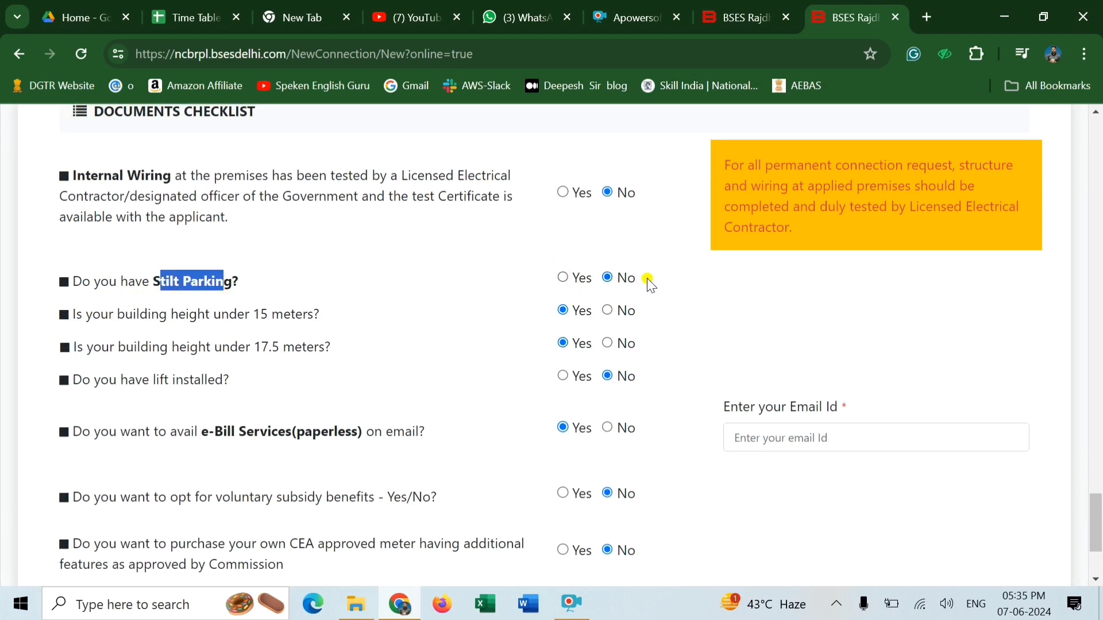
{"action": "scroll", "coordinate": [553, 291], "scroll_direction": "down", "scroll_amount": 1}
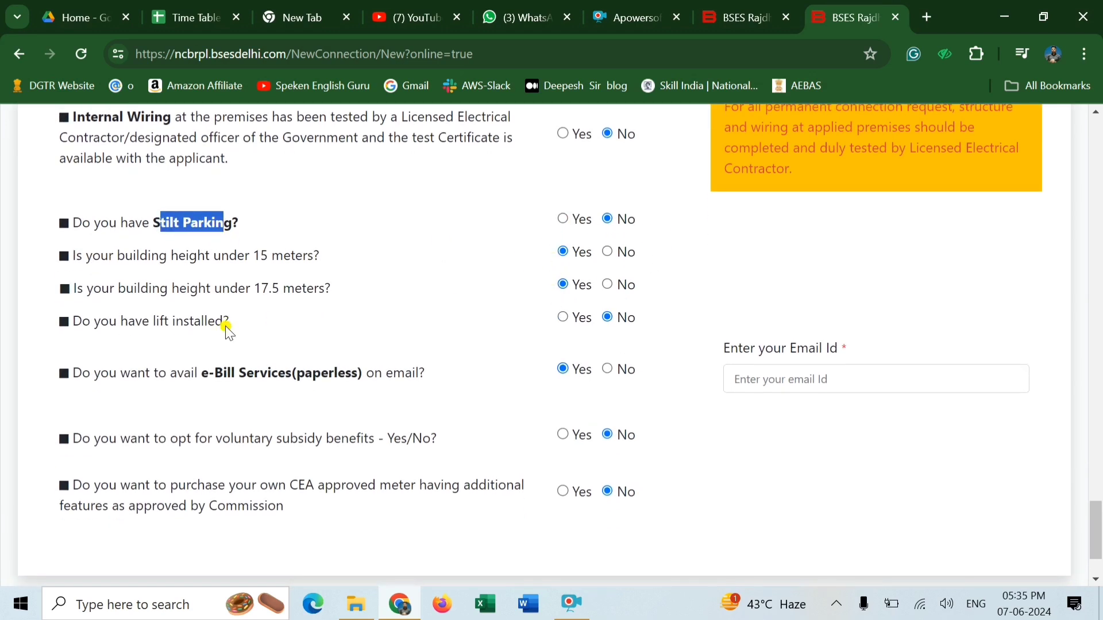
{"action": "scroll", "coordinate": [520, 327], "scroll_direction": "up", "scroll_amount": 1}
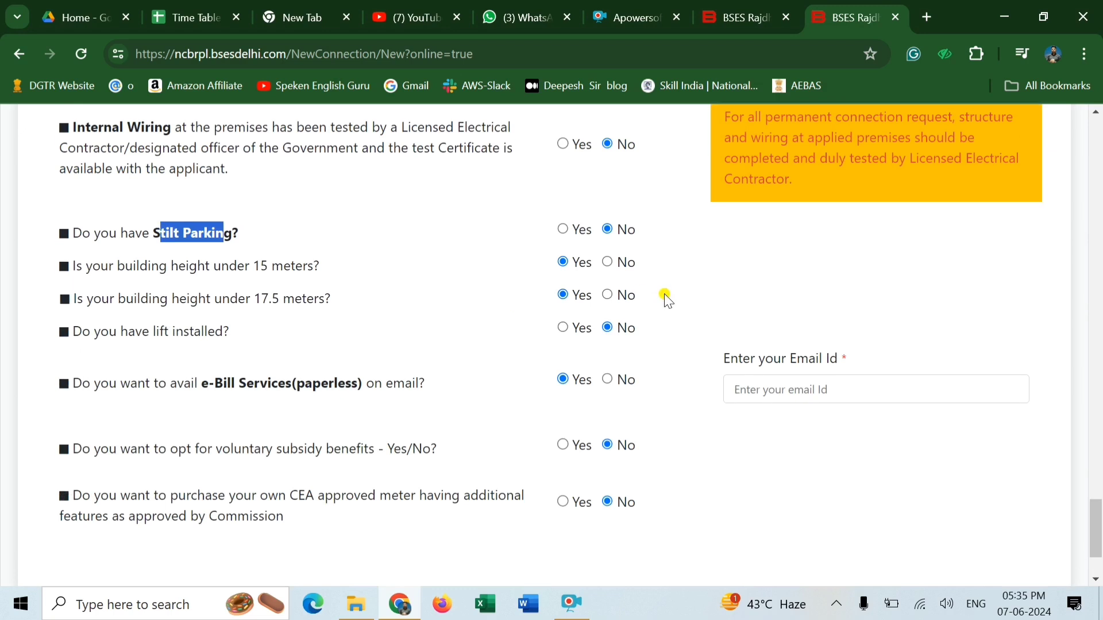
{"action": "left_click", "coordinate": [459, 279]}
Fill in the applicant's e-mail address for the paperless e-Bill service and go to the end of the form.
{"action": "scroll", "coordinate": [807, 235], "scroll_direction": "down", "scroll_amount": 1}
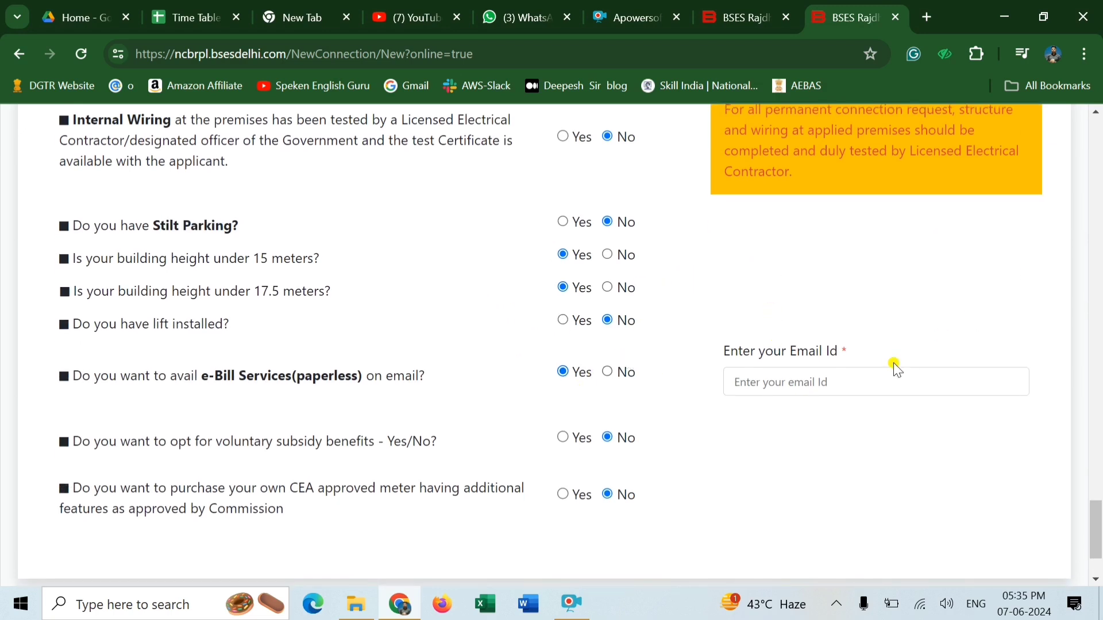
{"action": "left_click", "coordinate": [838, 388]}
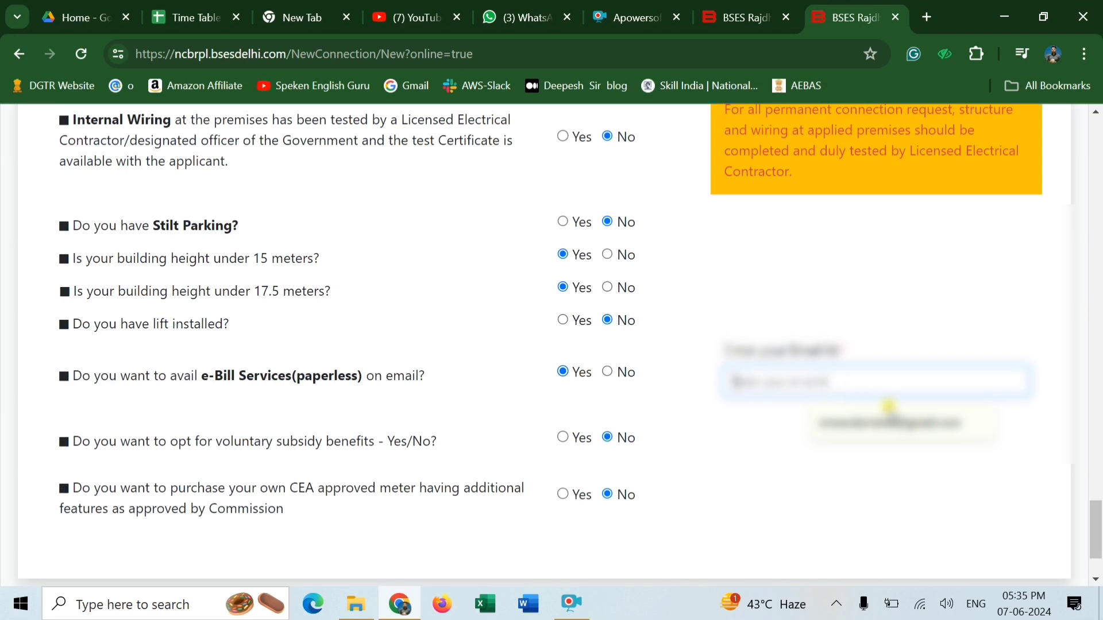
{"action": "left_click", "coordinate": [891, 425]}
{"action": "scroll", "coordinate": [756, 409], "scroll_direction": "down", "scroll_amount": 1}
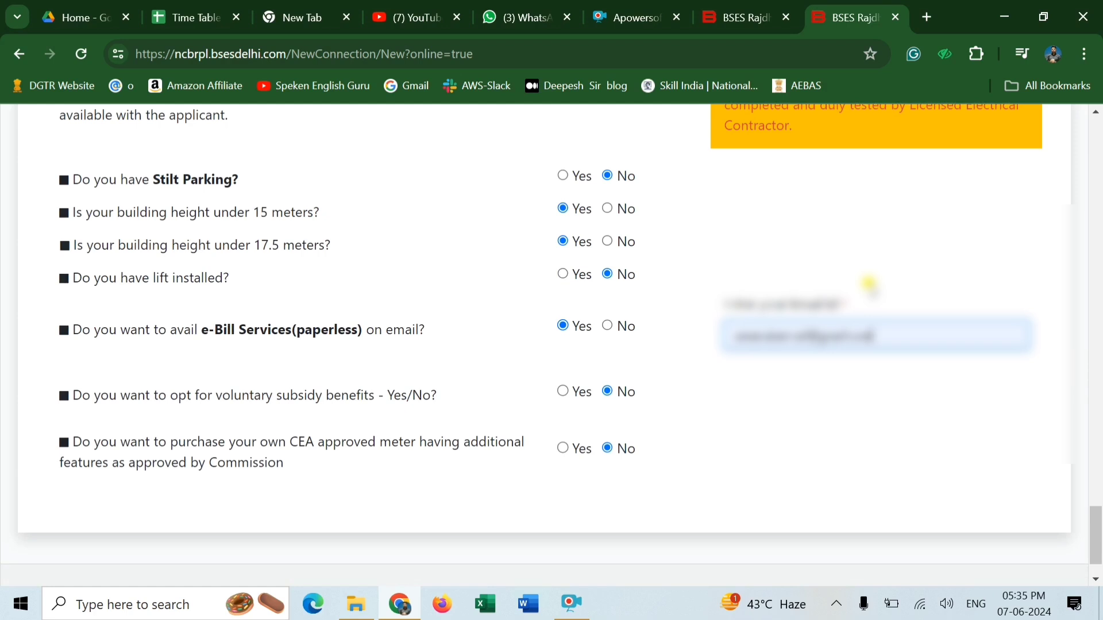
{"action": "scroll", "coordinate": [869, 284], "scroll_direction": "down", "scroll_amount": 1}
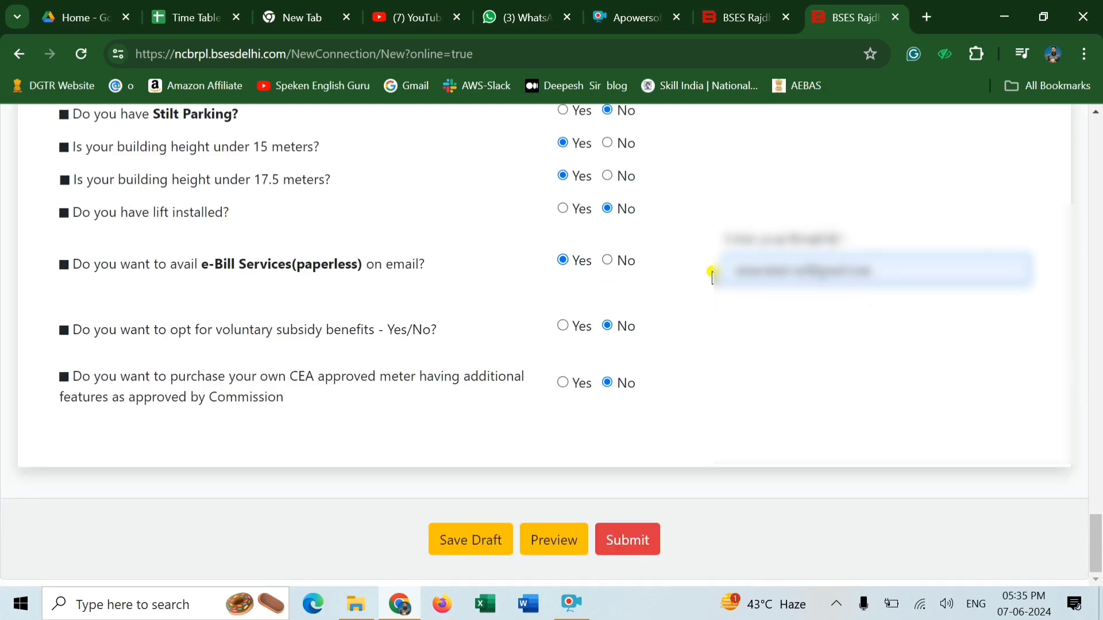
Save the new connection application as a draft and dismiss the confirmation message.
{"action": "left_click", "coordinate": [471, 545]}
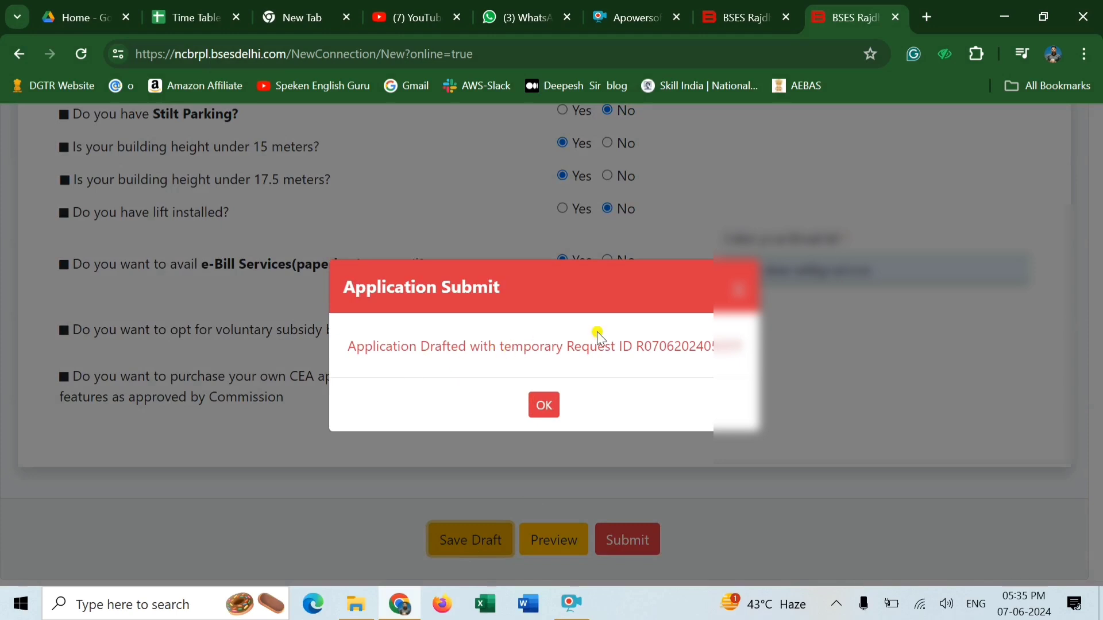
{"action": "left_click", "coordinate": [546, 408]}
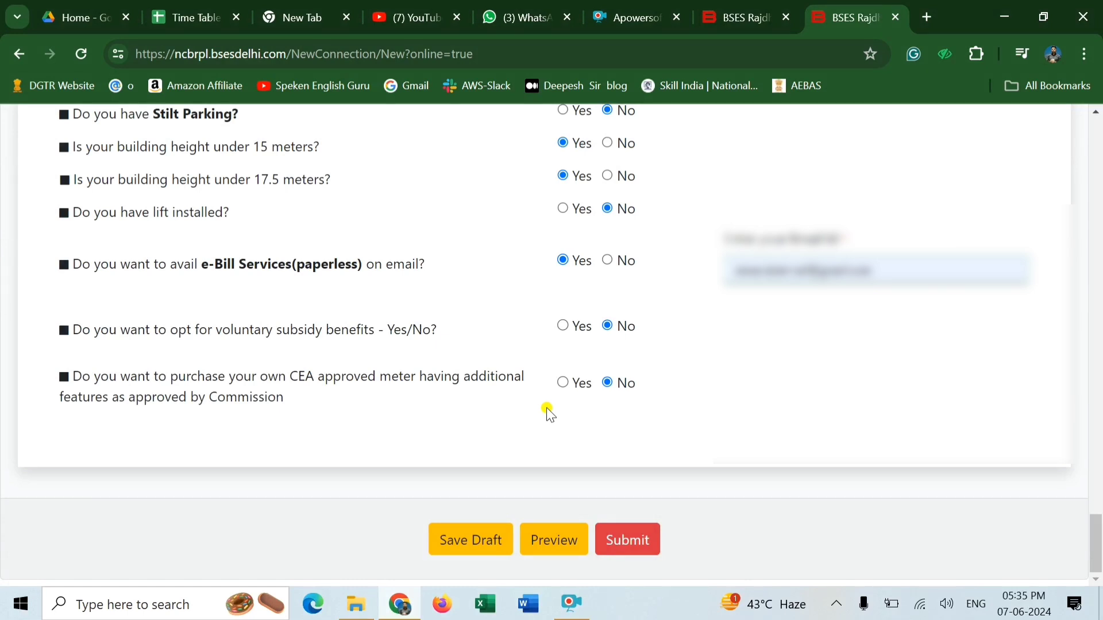
Preview the completed application form through to the applicant's signature and print it to a PDF file.
{"action": "left_click", "coordinate": [568, 542]}
{"action": "scroll", "coordinate": [582, 466], "scroll_direction": "down", "scroll_amount": 6}
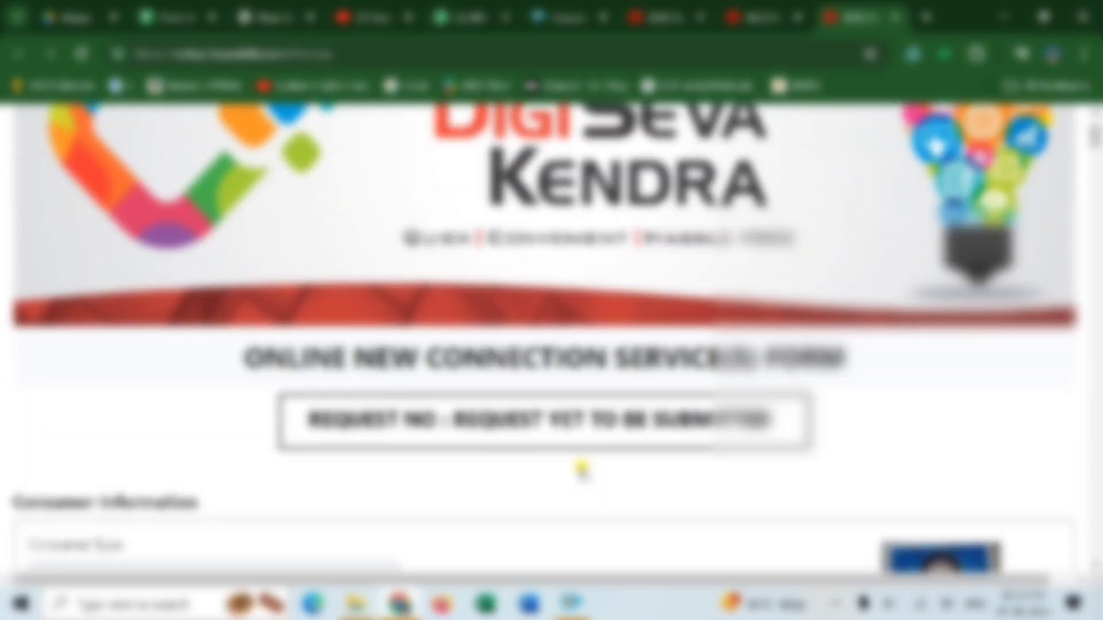
{"action": "scroll", "coordinate": [582, 466], "scroll_direction": "down", "scroll_amount": 7}
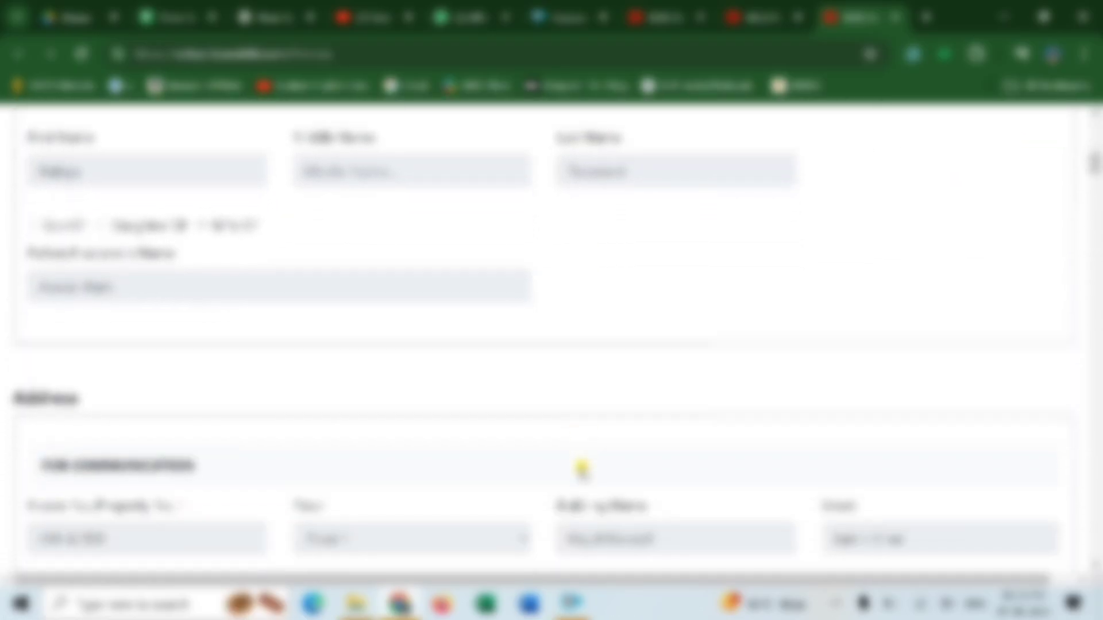
{"action": "scroll", "coordinate": [581, 468], "scroll_direction": "down", "scroll_amount": 8}
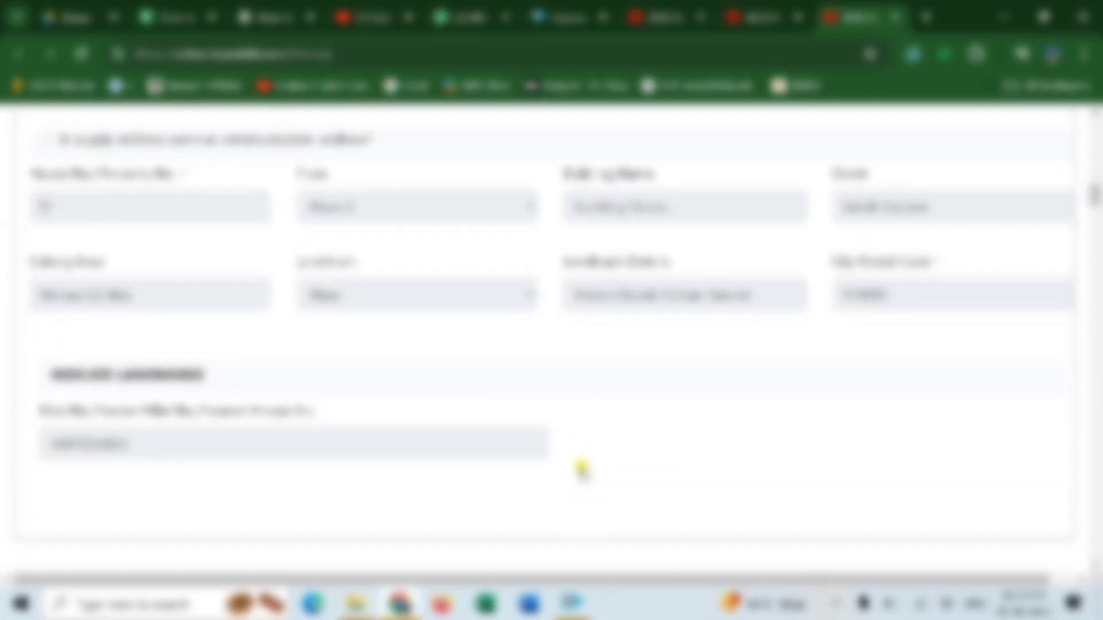
{"action": "scroll", "coordinate": [581, 468], "scroll_direction": "down", "scroll_amount": 20}
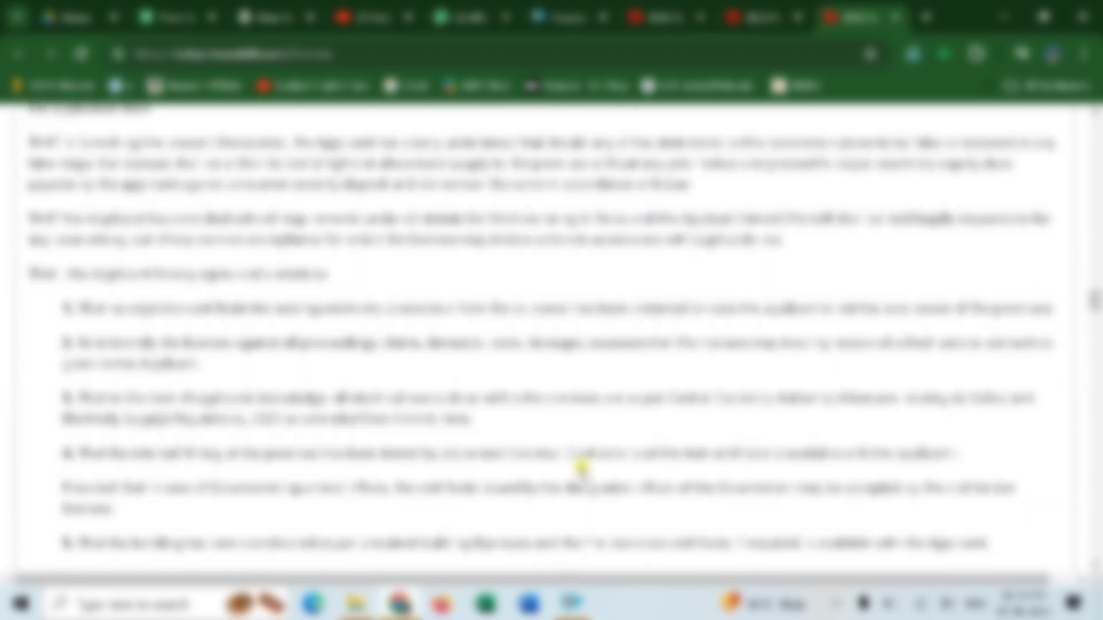
{"action": "scroll", "coordinate": [582, 467], "scroll_direction": "down", "scroll_amount": 20}
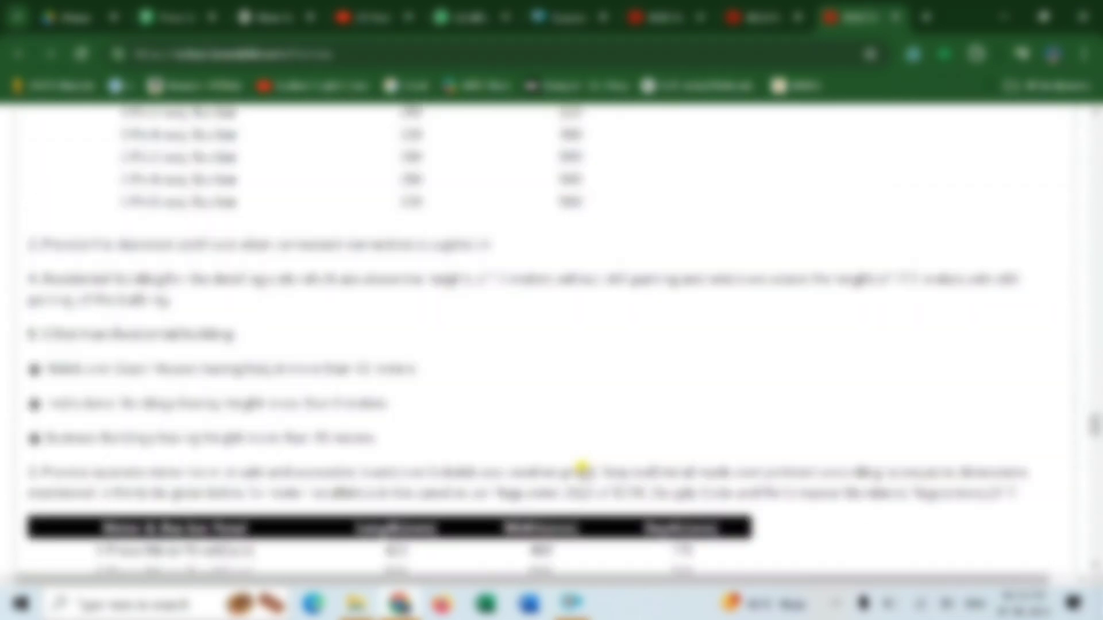
{"action": "scroll", "coordinate": [582, 467], "scroll_direction": "down", "scroll_amount": 20}
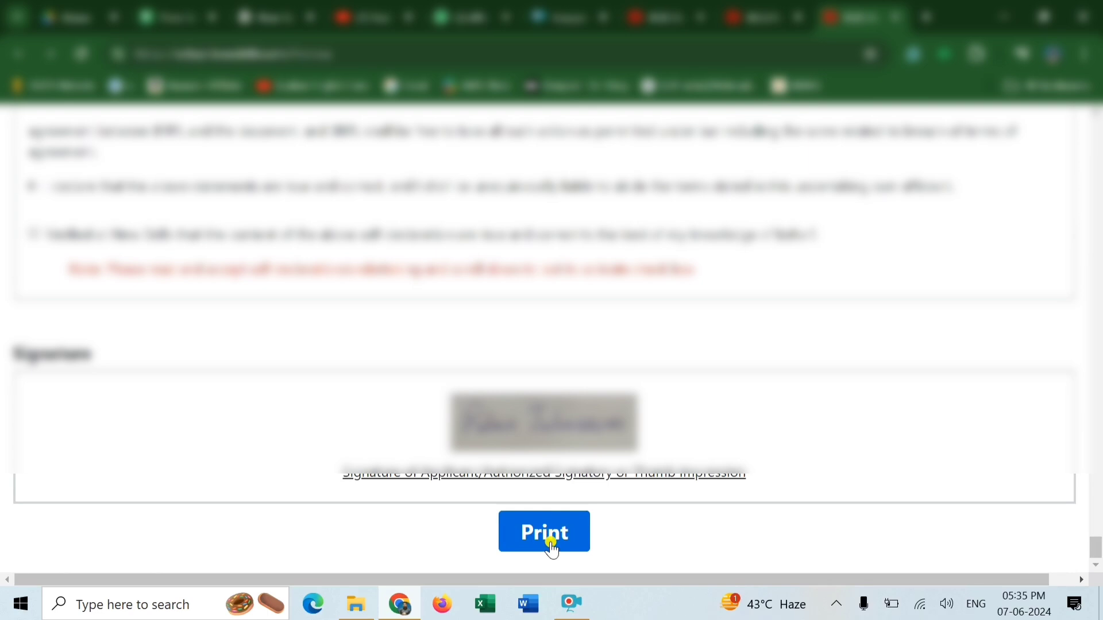
{"action": "left_click", "coordinate": [551, 534]}
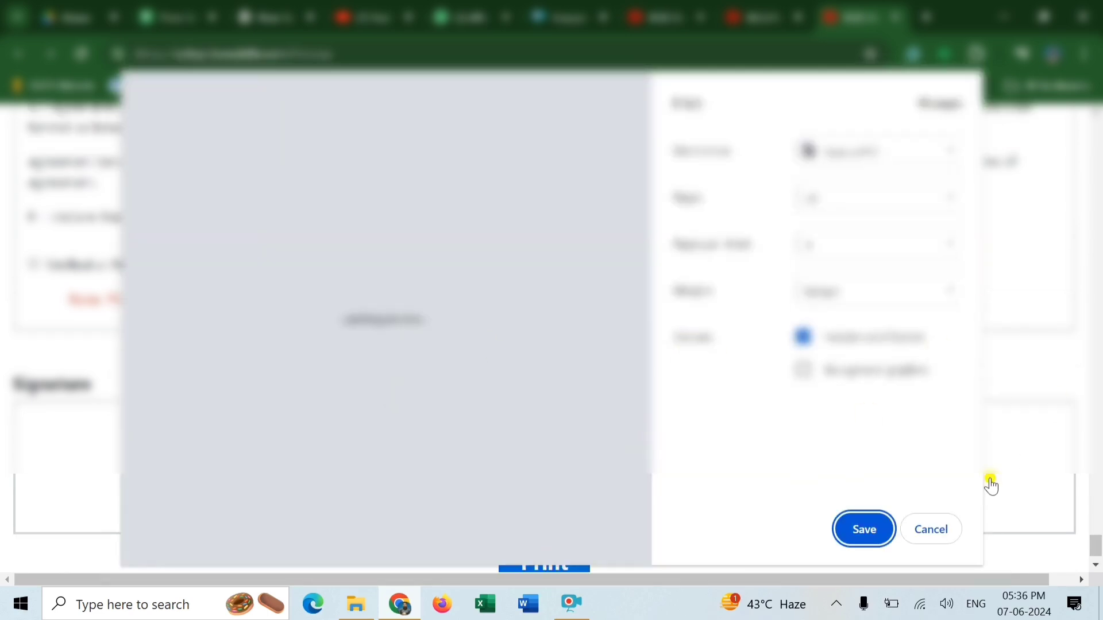
{"action": "left_click", "coordinate": [867, 530]}
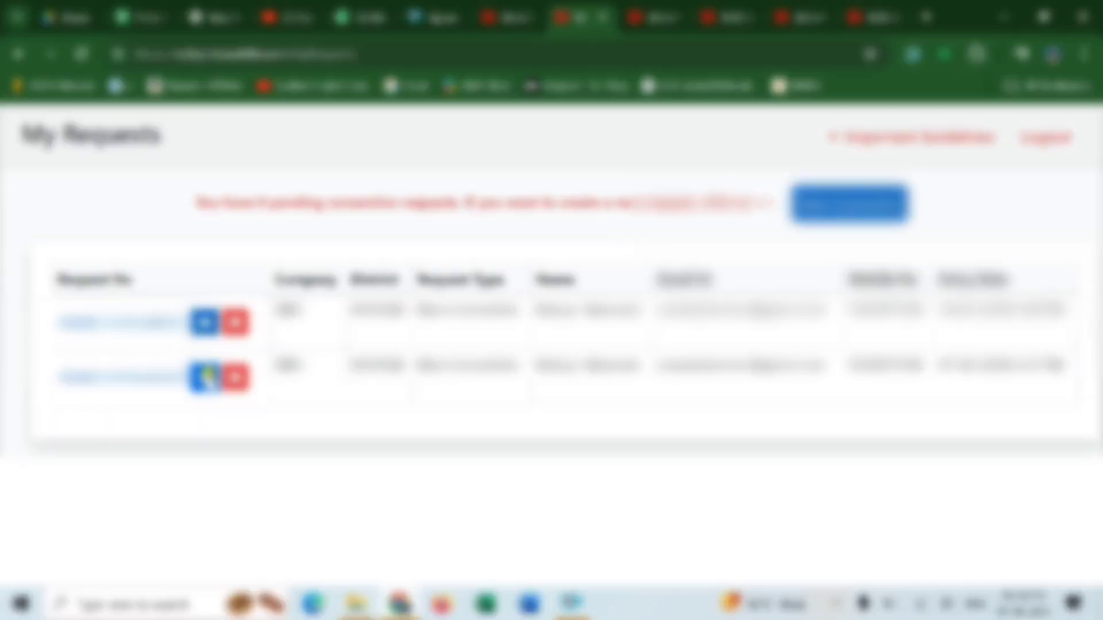
View the application form of the second entry in My Requests and return to the request list.
{"action": "left_click", "coordinate": [207, 376]}
{"action": "scroll", "coordinate": [561, 431], "scroll_direction": "down", "scroll_amount": 15}
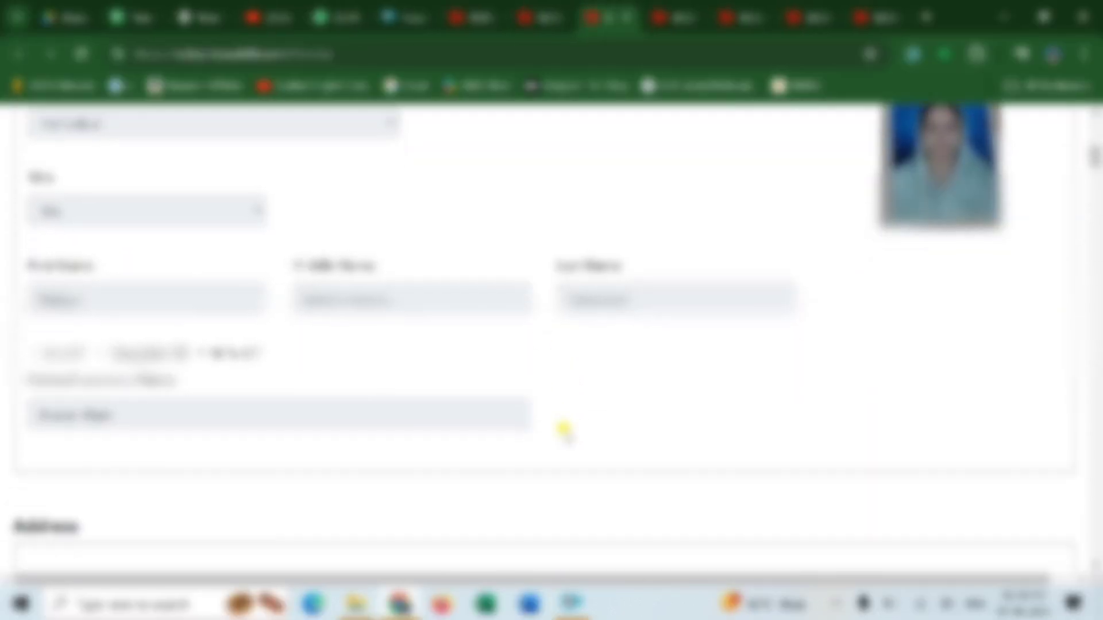
{"action": "scroll", "coordinate": [563, 430], "scroll_direction": "down", "scroll_amount": 20}
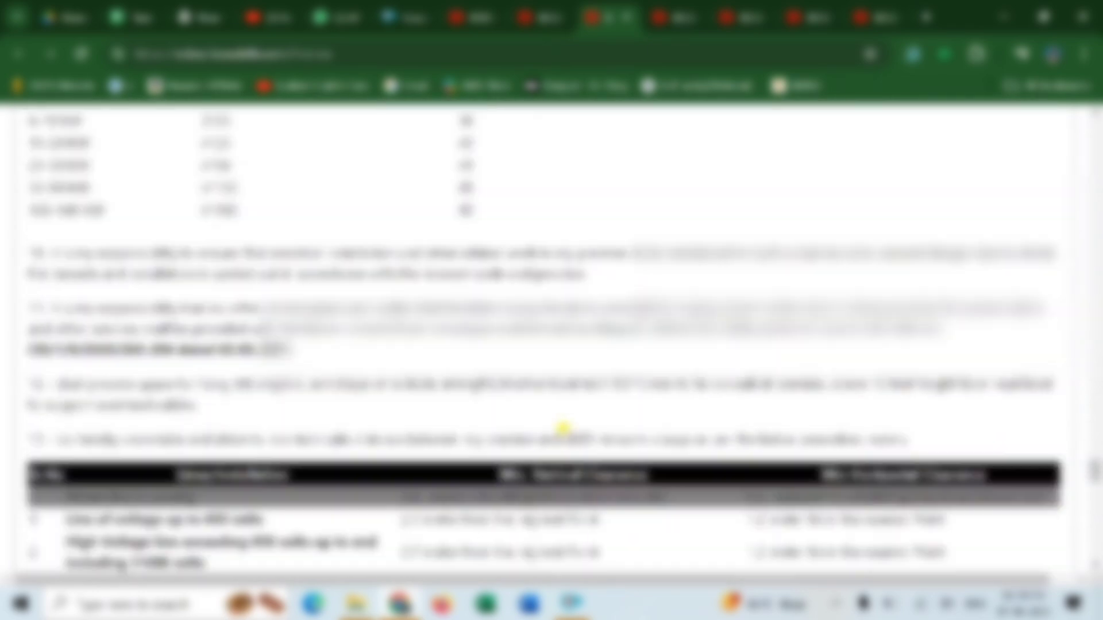
{"action": "scroll", "coordinate": [563, 428], "scroll_direction": "down", "scroll_amount": 5}
{"action": "left_click", "coordinate": [539, 18]}
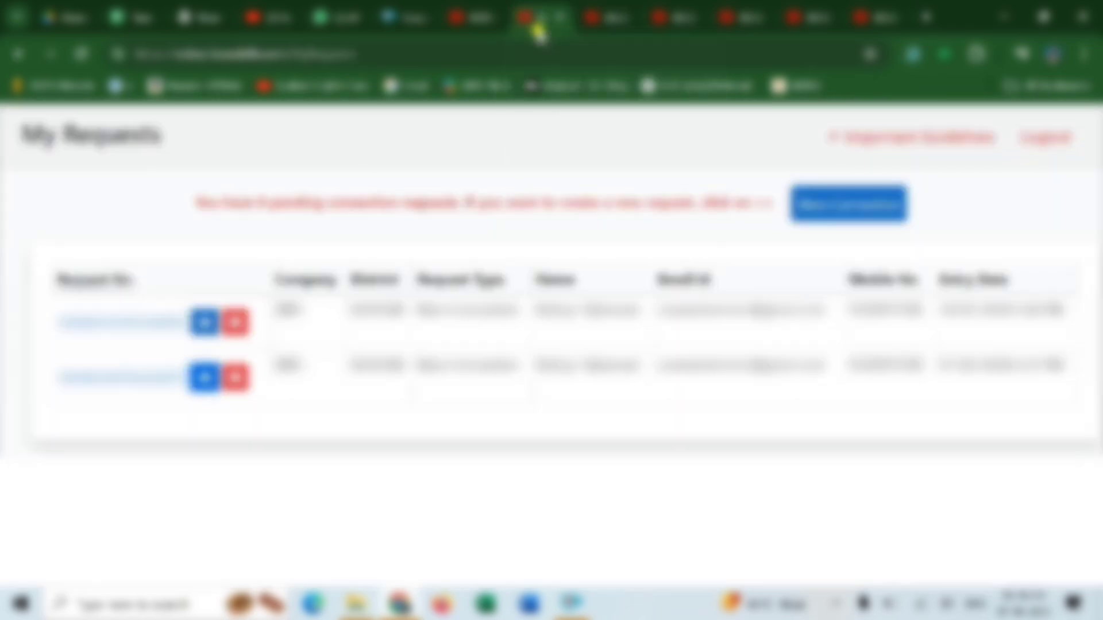
Open the acknowledgement of the second request in My Requests, read it through and print it to a PDF file.
{"action": "left_click", "coordinate": [235, 379]}
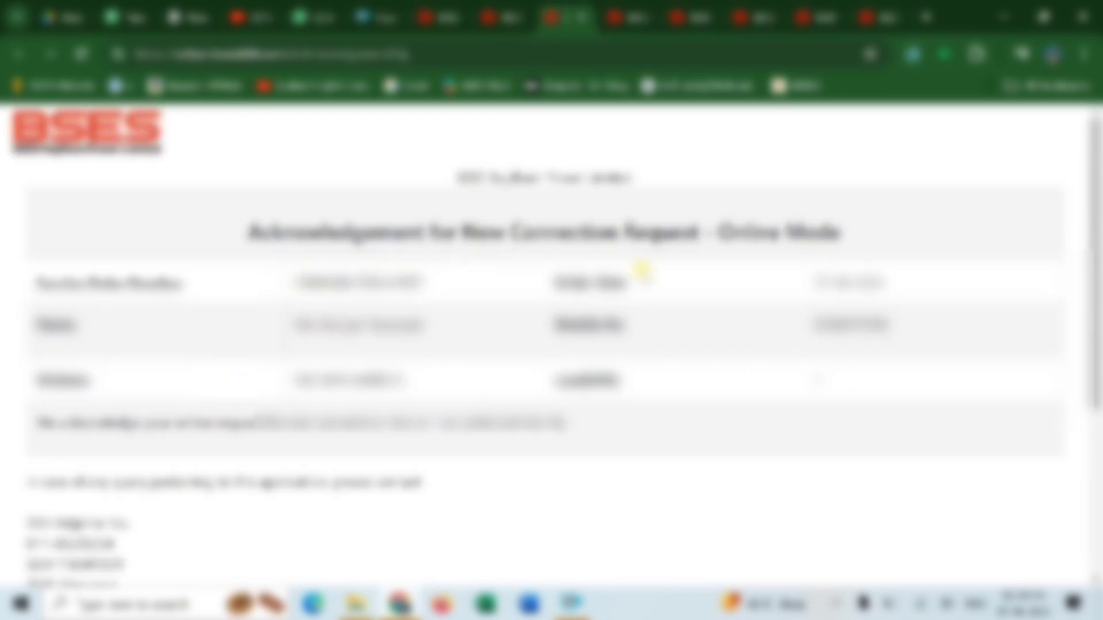
{"action": "scroll", "coordinate": [396, 324], "scroll_direction": "down", "scroll_amount": 3}
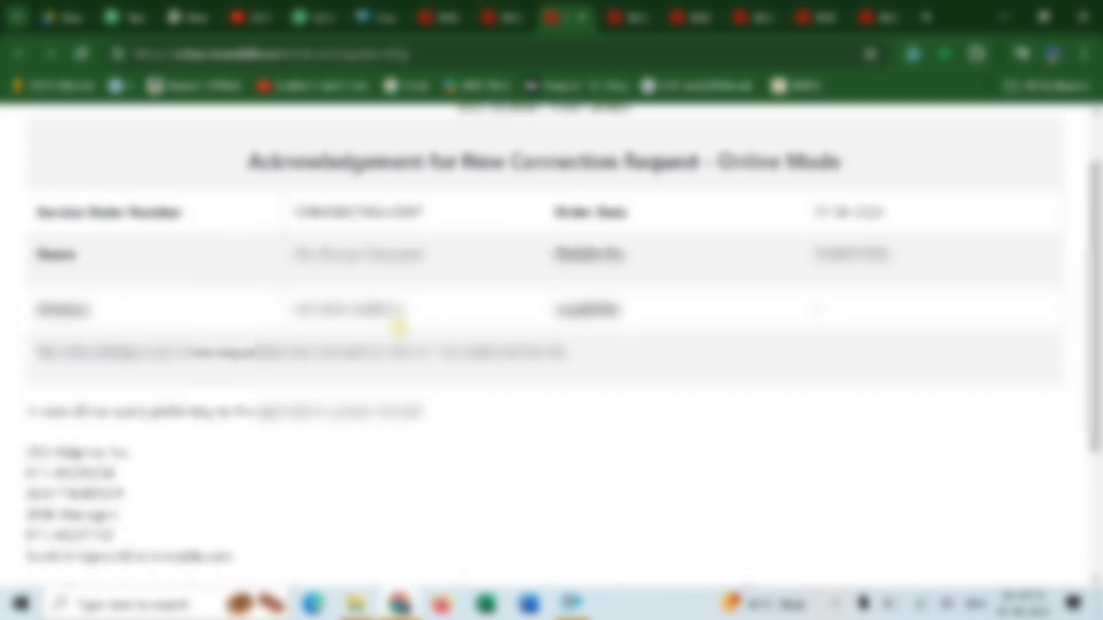
{"action": "scroll", "coordinate": [394, 326], "scroll_direction": "up", "scroll_amount": 2}
{"action": "scroll", "coordinate": [756, 319], "scroll_direction": "down", "scroll_amount": 3}
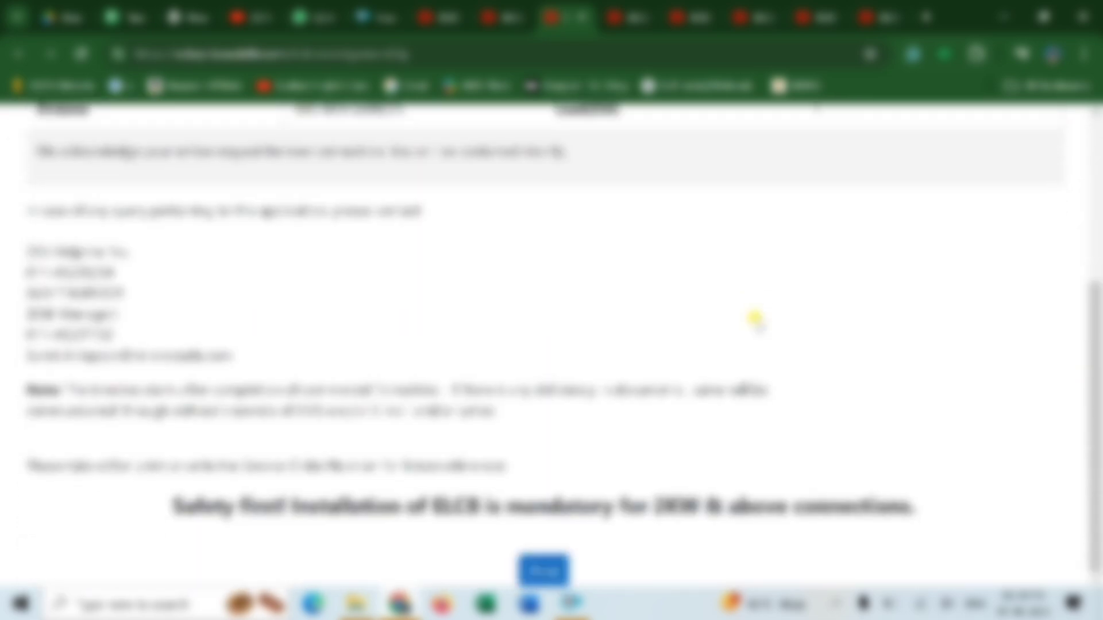
{"action": "left_click", "coordinate": [544, 571]}
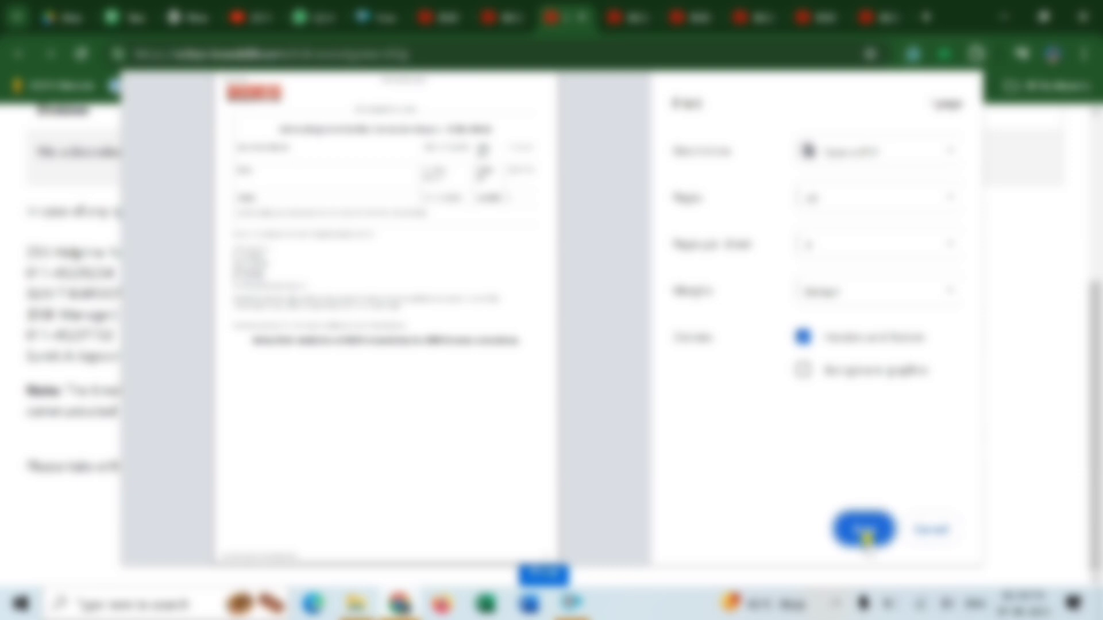
{"action": "left_click", "coordinate": [865, 530]}
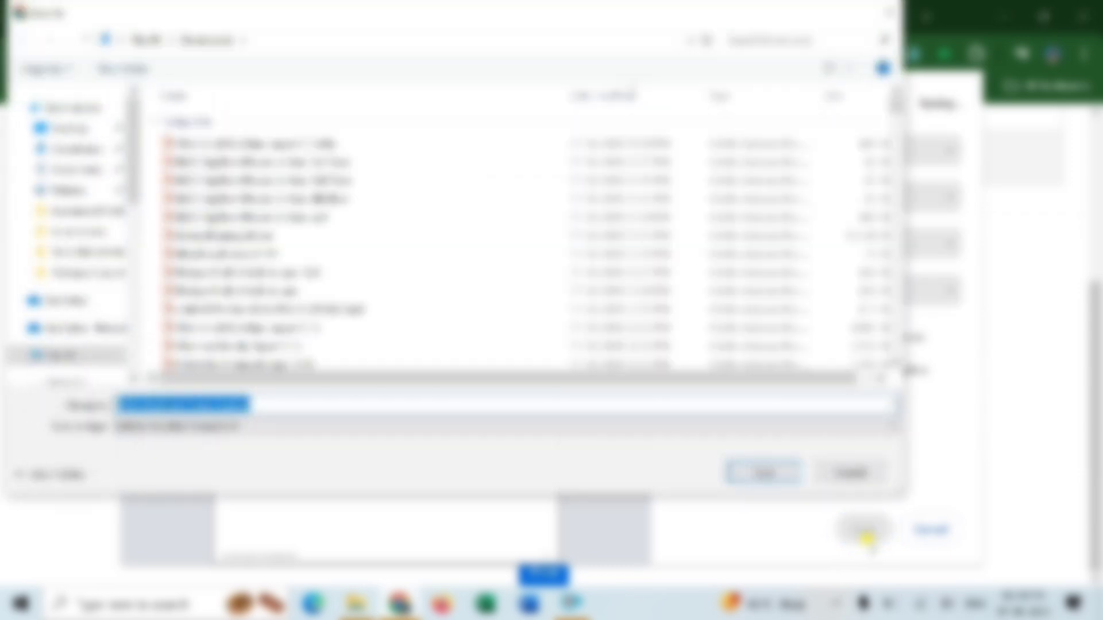